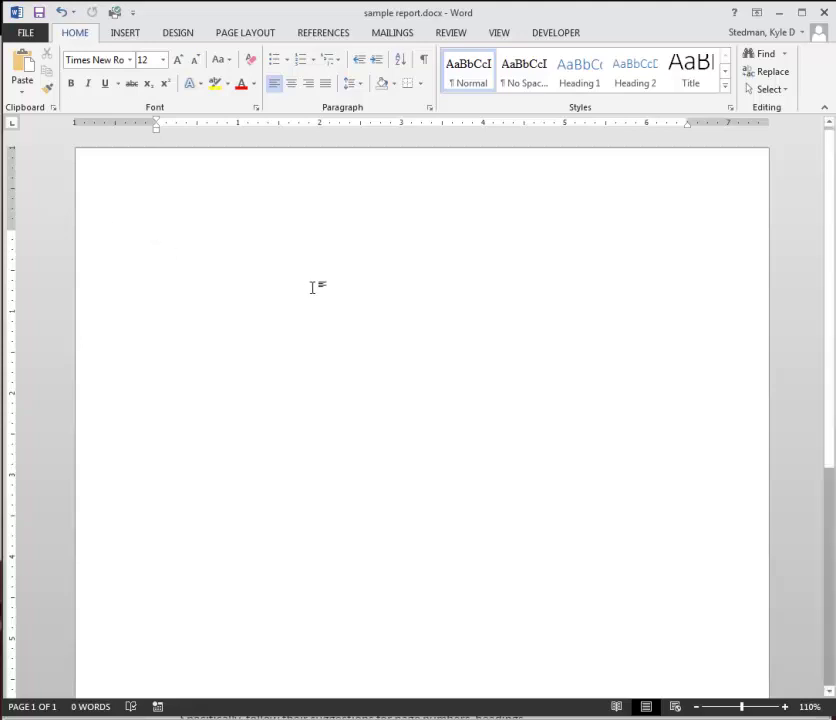
- Center the title page and type 'TITLE HERE', 'Annual Report, 2013', a 'Prepared by' author line and the author's job title
left_click(291, 83)
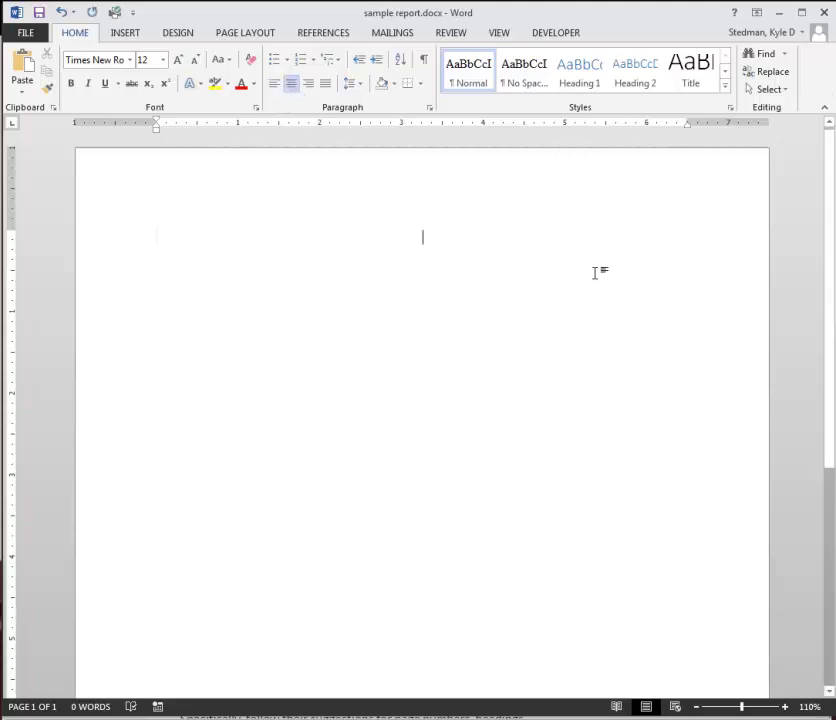
key("Return")
key("Return")
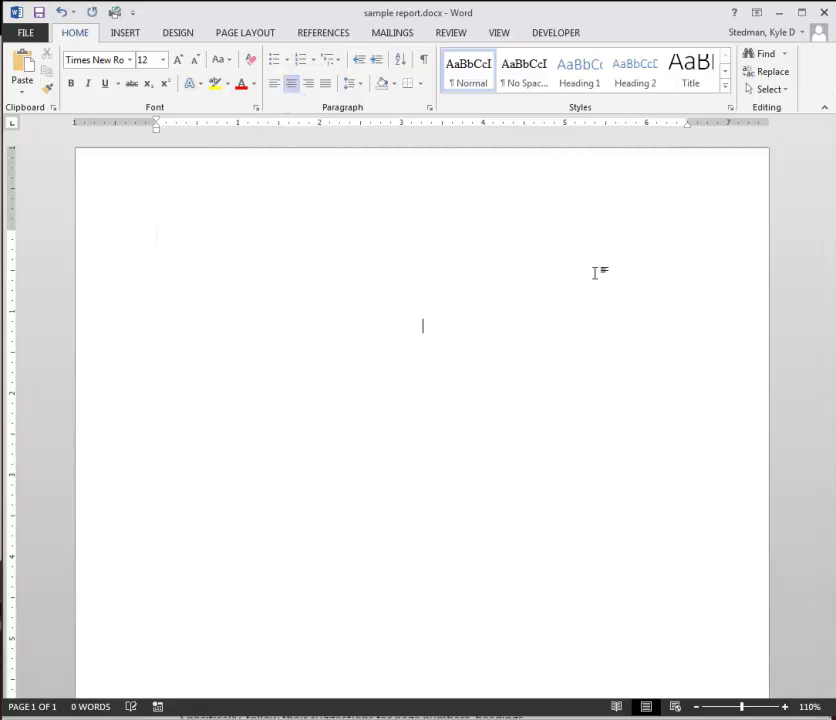
type("TITLE HERE")
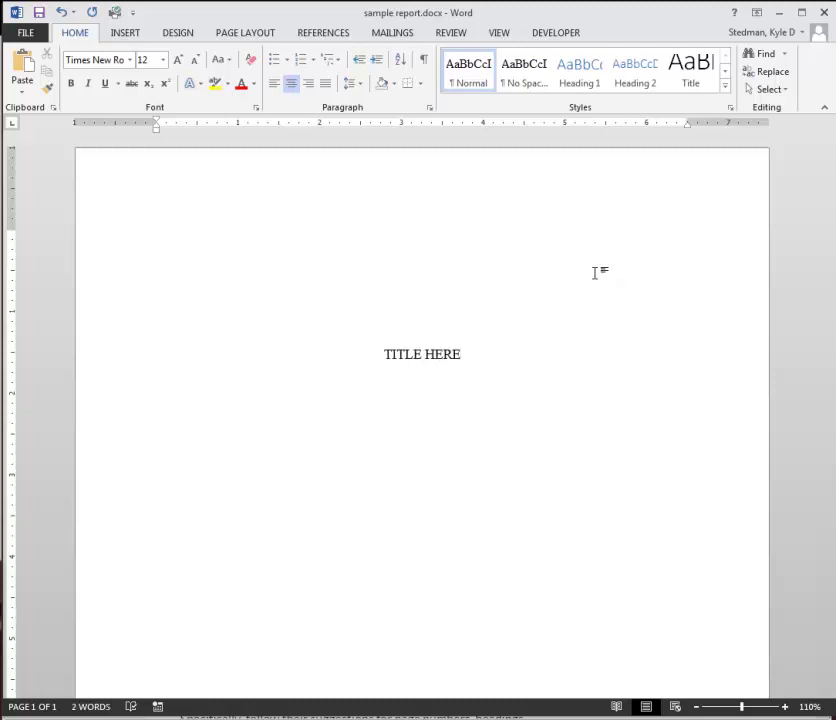
type(" Annual Report, 2013")
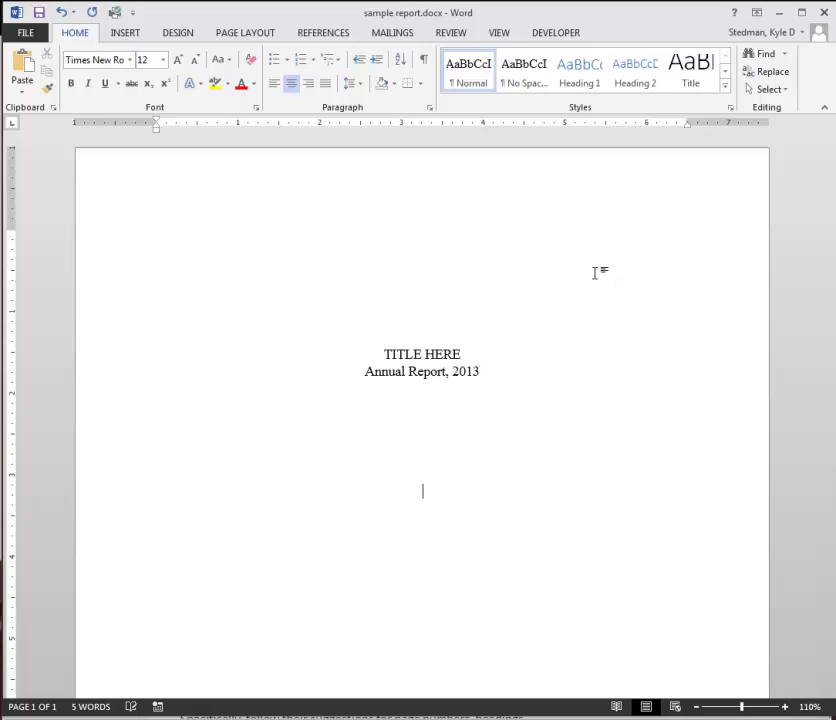
type("Prepared by Kyle ")
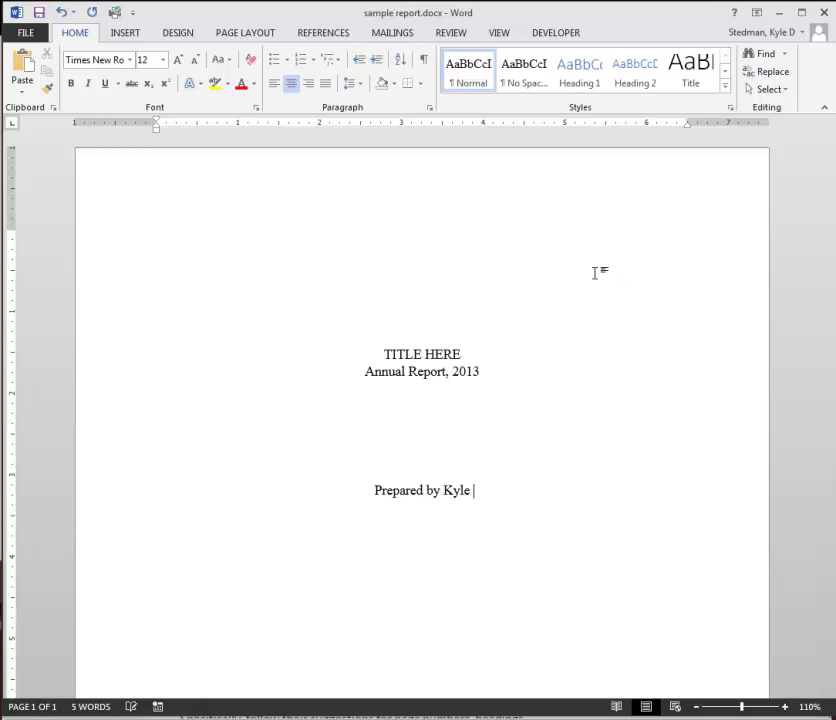
type("Stedman")
key("Return")
type("Assistant Profe")
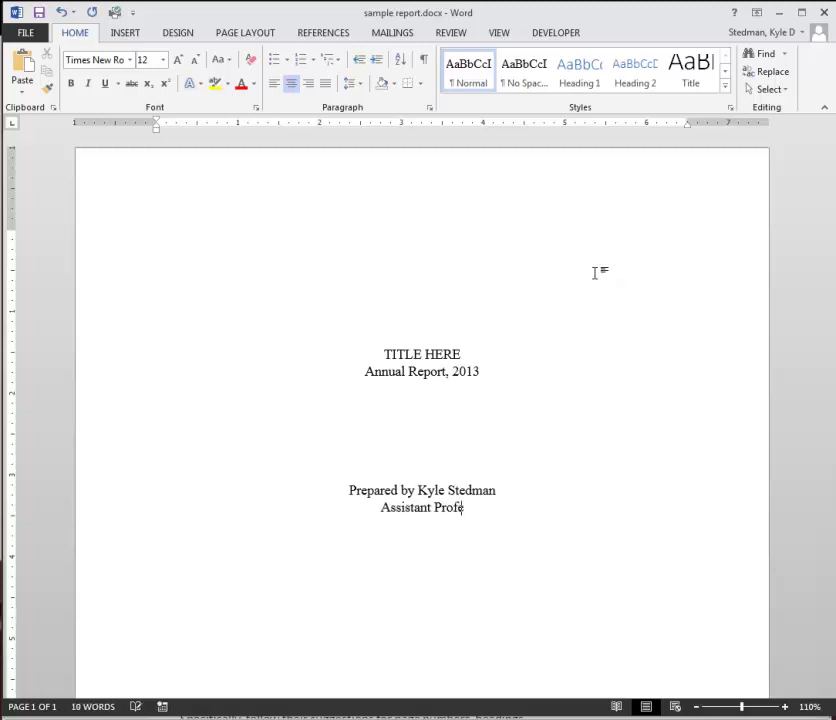
type("ssor of English")
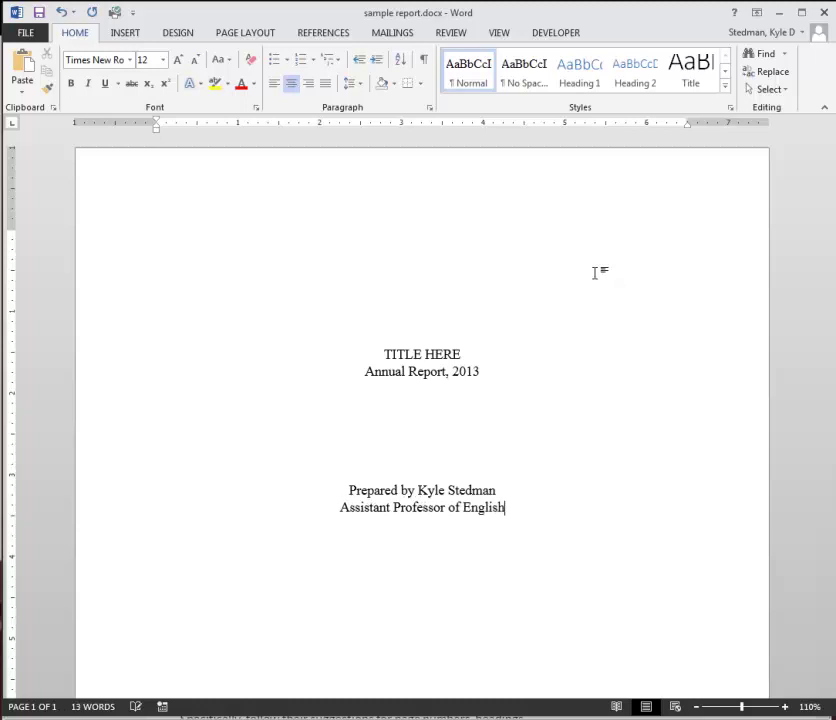
type(" at Rockford University")
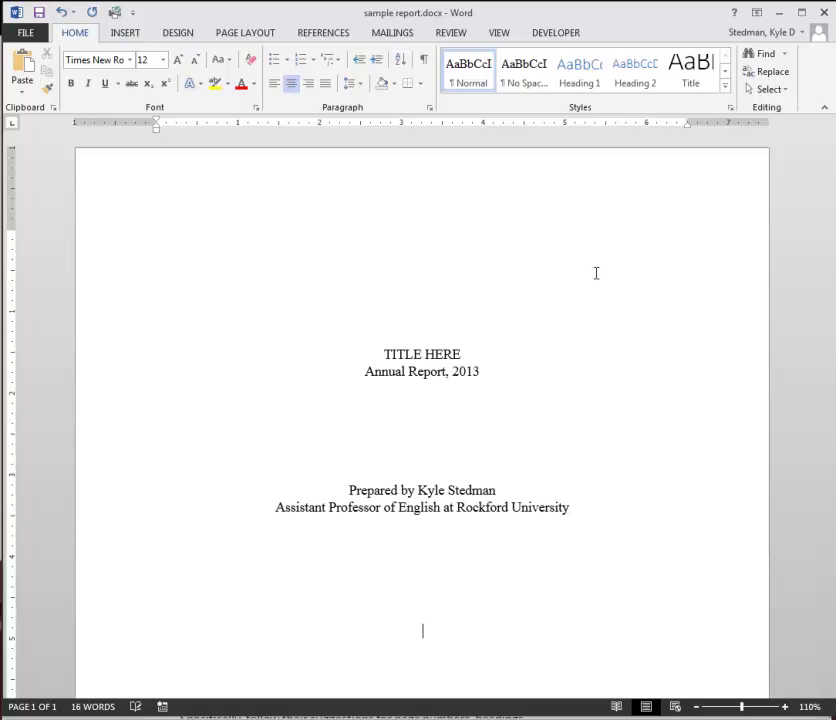
- Insert a page break after the title page and type a filler line on page 2
key("Return")
scroll(620, 409, "down", 5)
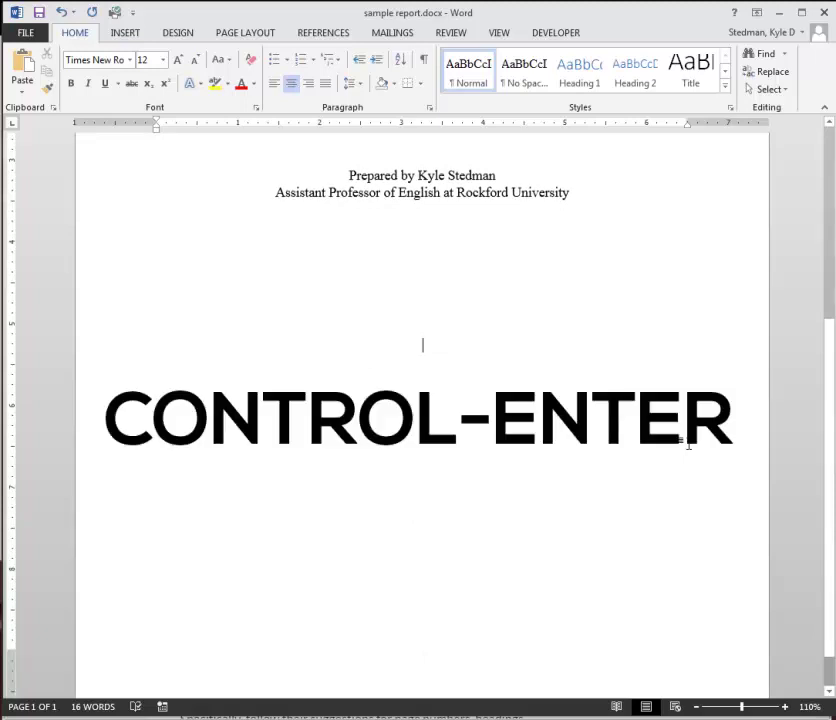
key("ctrl+Return")
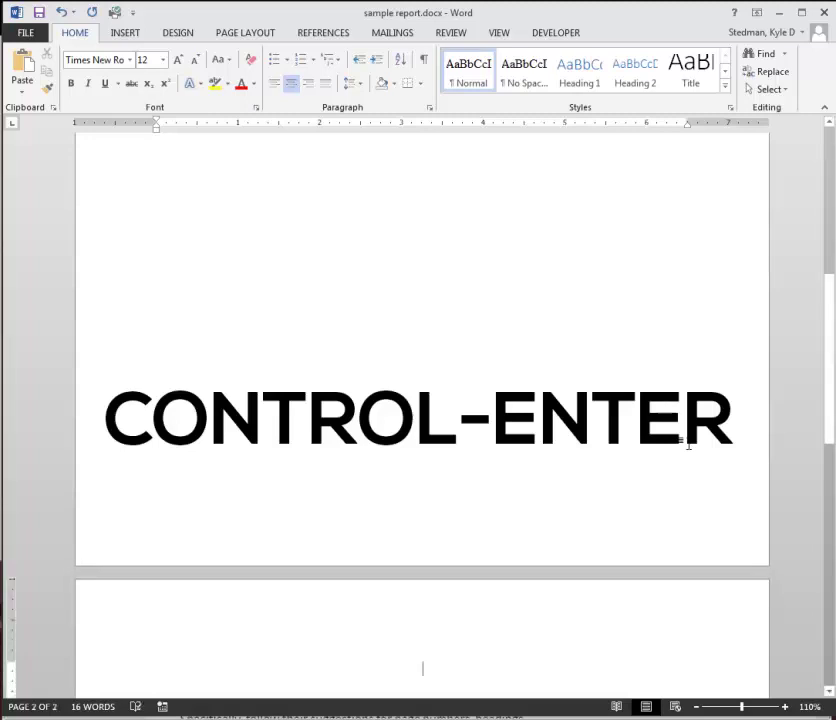
type("aweifj;aweoifja;weoifjaw")
- Add four lines of filler text below the author block on the title page
scroll(600, 388, "up", 1)
scroll(594, 388, "up", 10)
left_click(633, 384)
type("awepoifjaw;")
key("Return")
type(";oaiwejf")
key("Return")
type(";aowiefj;aw")
key("Return")
type(";aowseif;awoe")
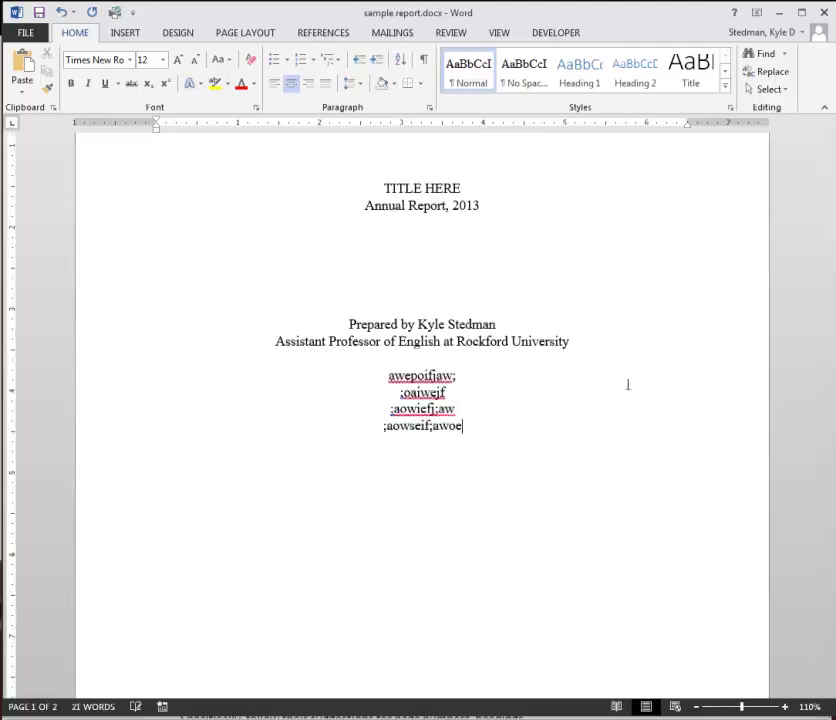
- Delete the four filler lines from the title page and select page 2's filler line
scroll(551, 504, "down", 10)
scroll(522, 604, "up", 5)
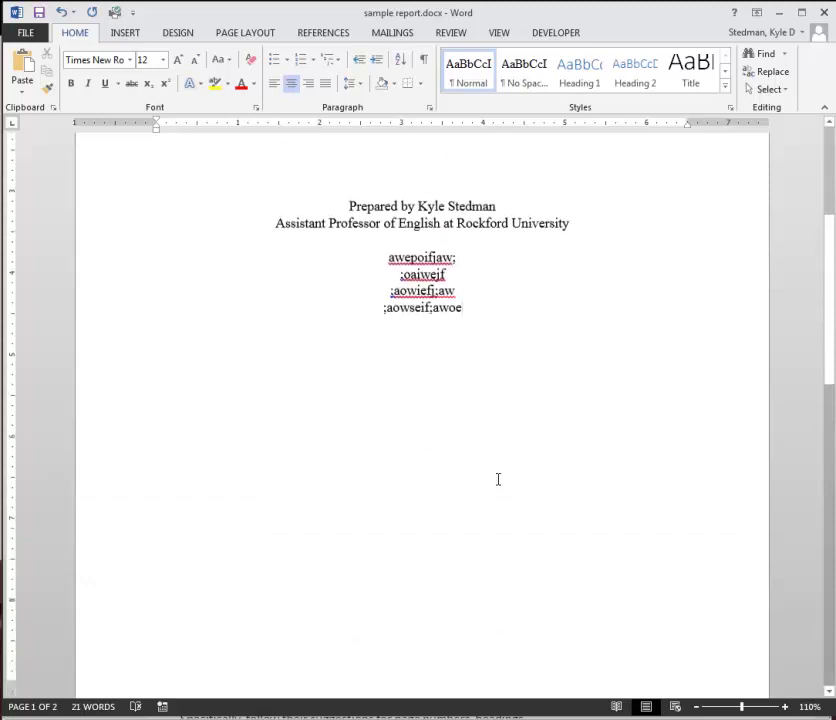
scroll(498, 479, "down", 5)
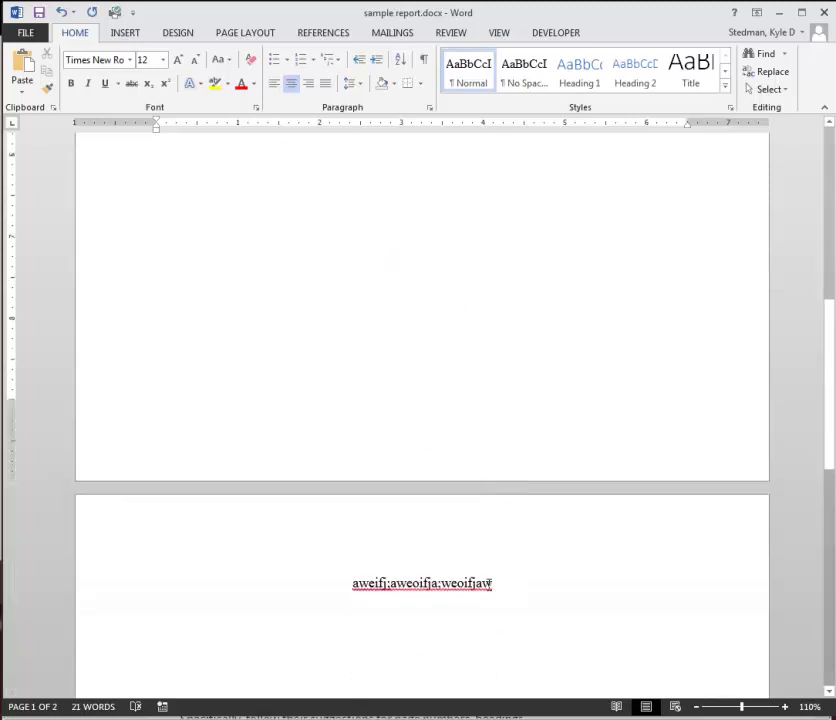
scroll(412, 562, "up", 5)
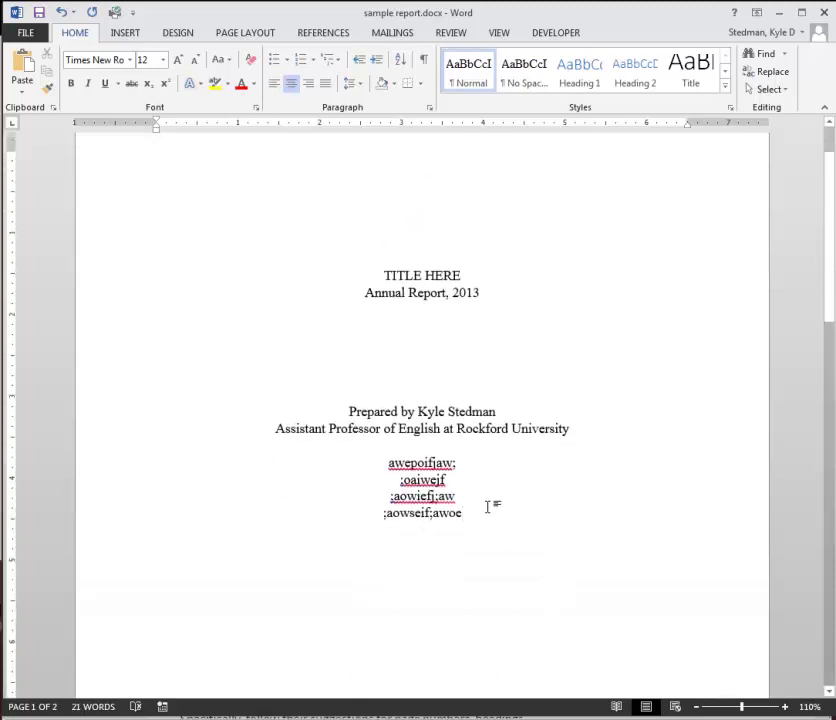
left_click_drag(489, 504, 388, 462)
key("BackSpace")
scroll(476, 515, "down", 10)
left_click_drag(517, 517, 373, 519)
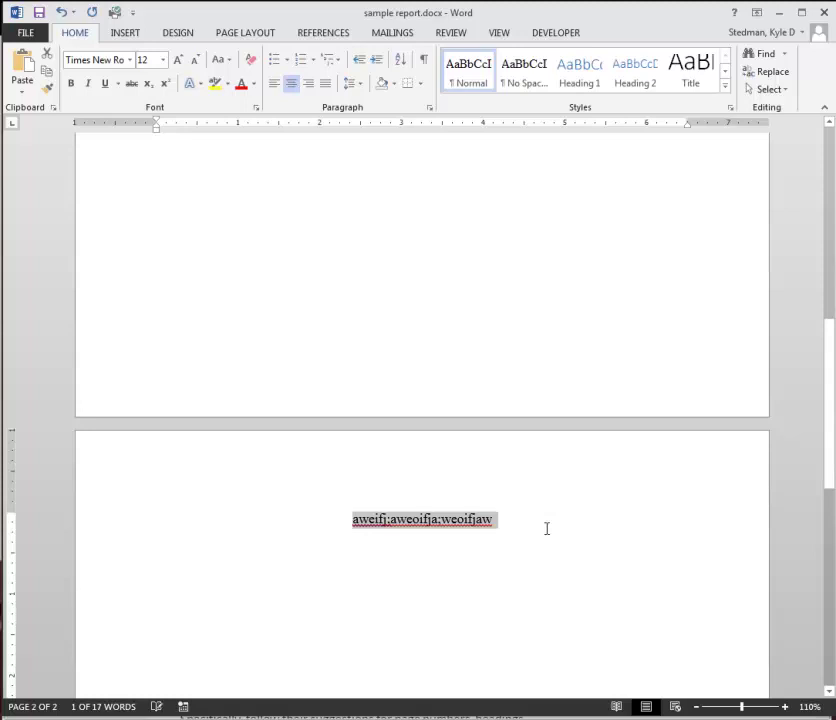
- Replace page 2's filler line with a bold 'CONTENTS' heading, leaving the next line left-aligned and not bold
key("ctrl+b")
type("CONTENTS")
key("ctrl+b")
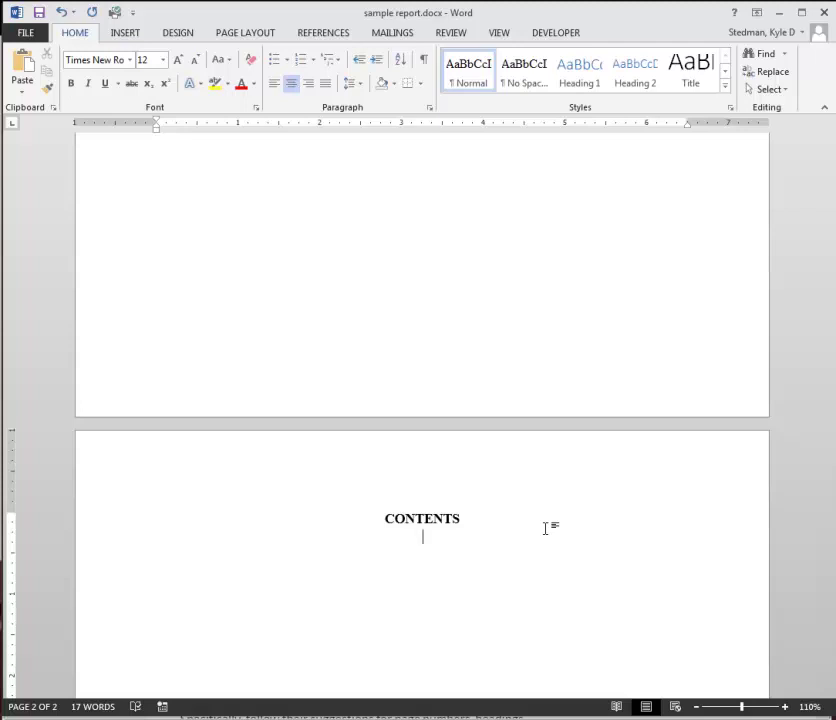
key("ctrl+l")
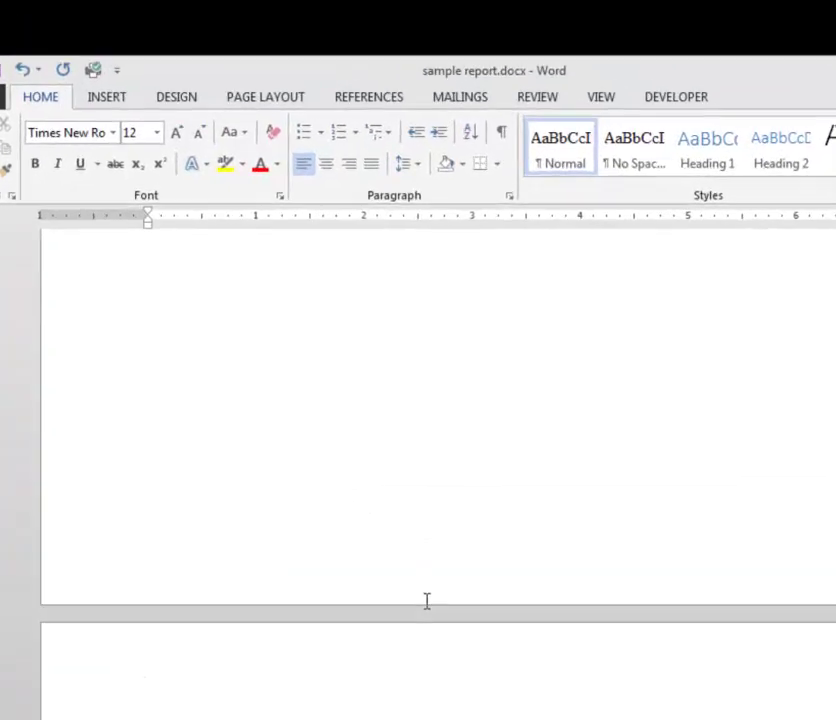
- Insert Plain Number 2 page numbers centred at the bottom of every page
left_click(104, 127)
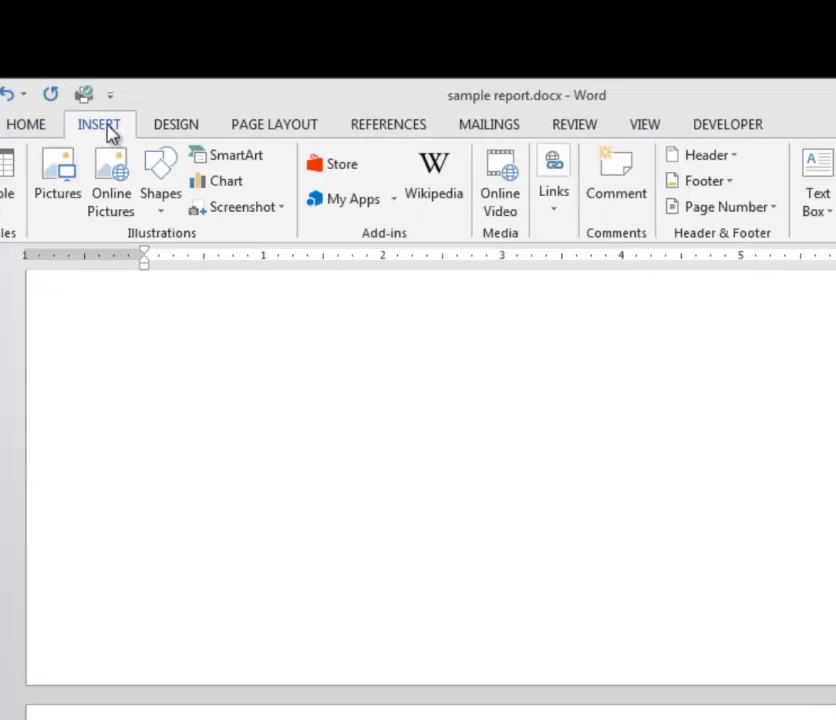
left_click(742, 210)
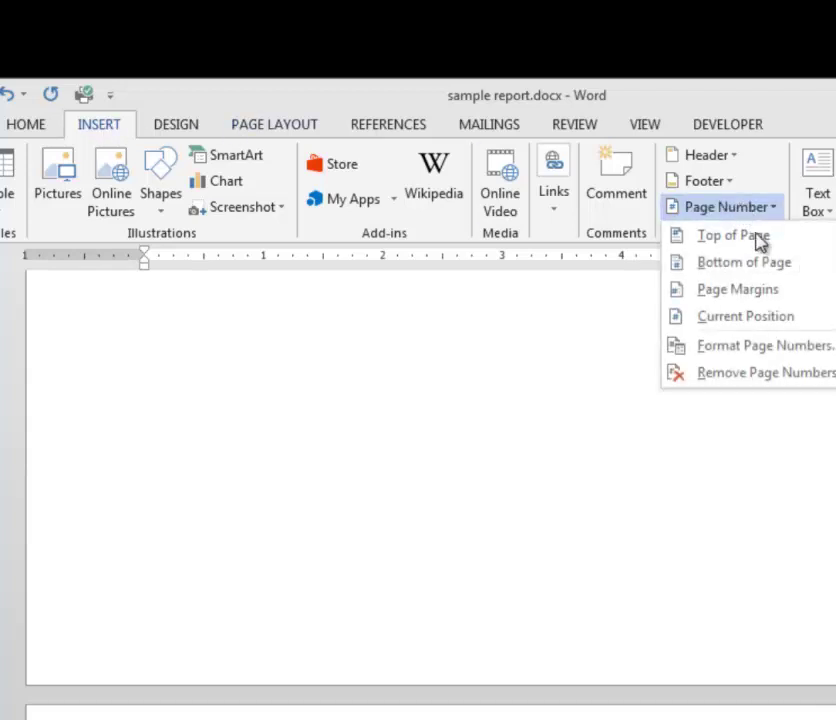
mouse_move(764, 267)
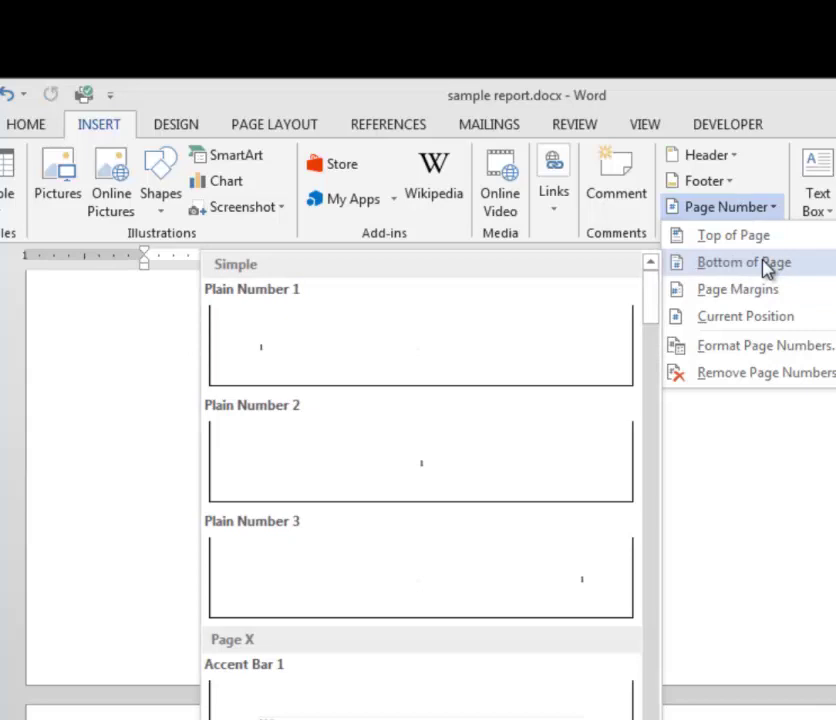
left_click(431, 493)
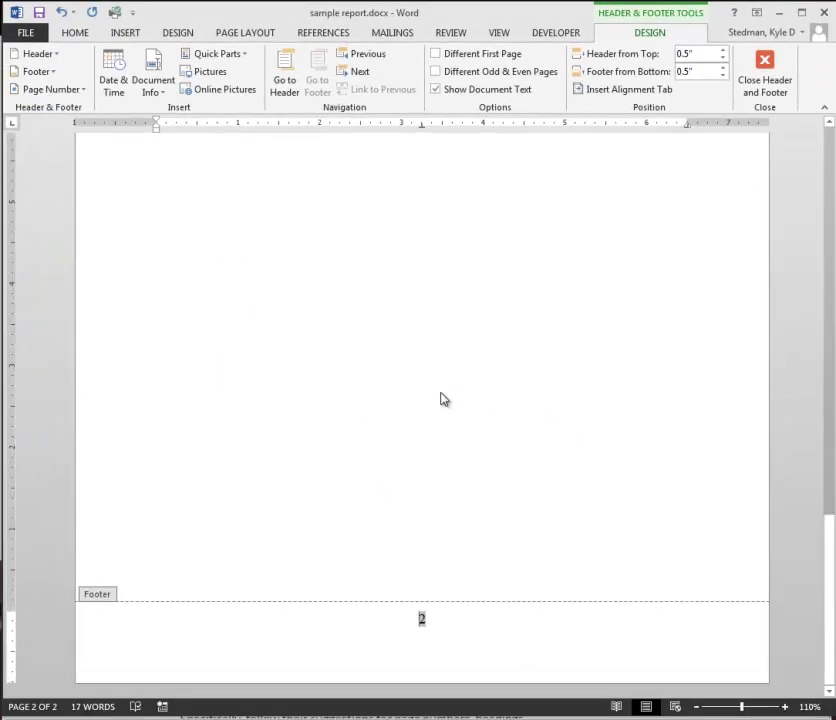
scroll(441, 415, "up", 3)
scroll(441, 420, "up", 3)
scroll(412, 424, "down", 3)
scroll(412, 424, "down", 6)
left_click(67, 90)
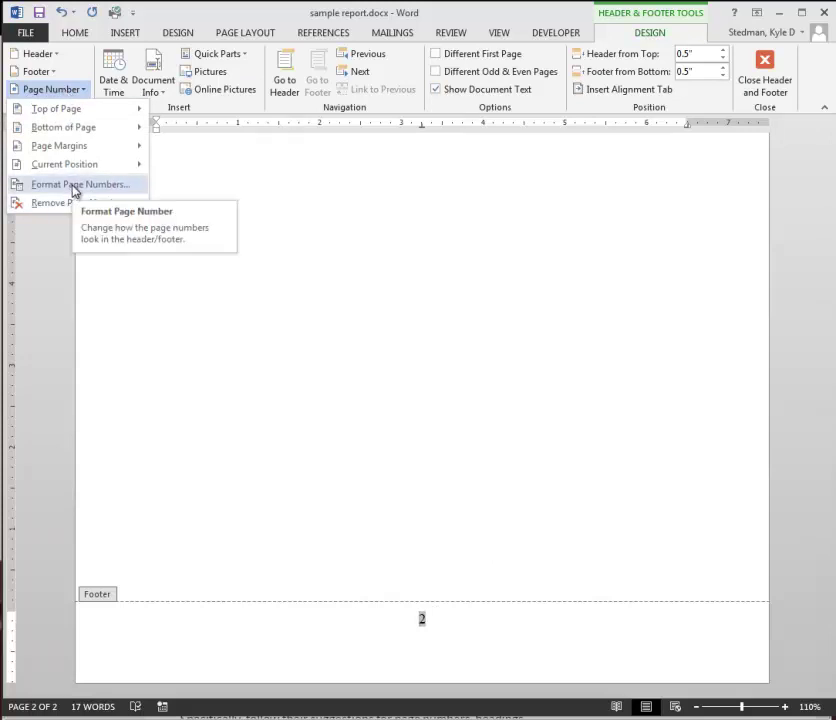
left_click(357, 653)
scroll(427, 384, "up", 3)
double_click(427, 384)
scroll(383, 388, "up", 6)
left_click(424, 493)
type("asdASD==ENTS")
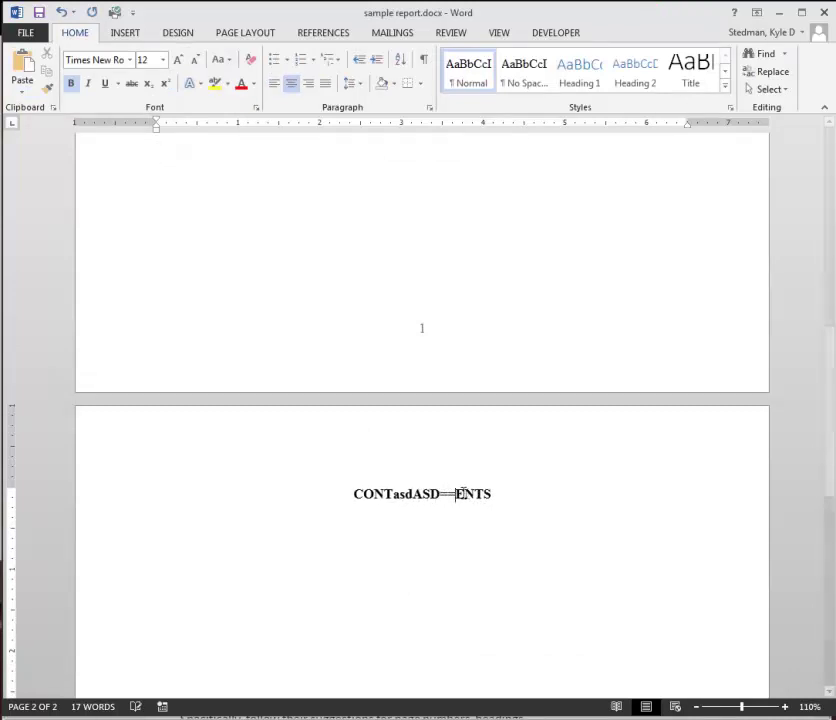
key("BackSpace")
key("BackSpace")
key("BackSpace")
key("BackSpace")
key("BackSpace")
key("BackSpace")
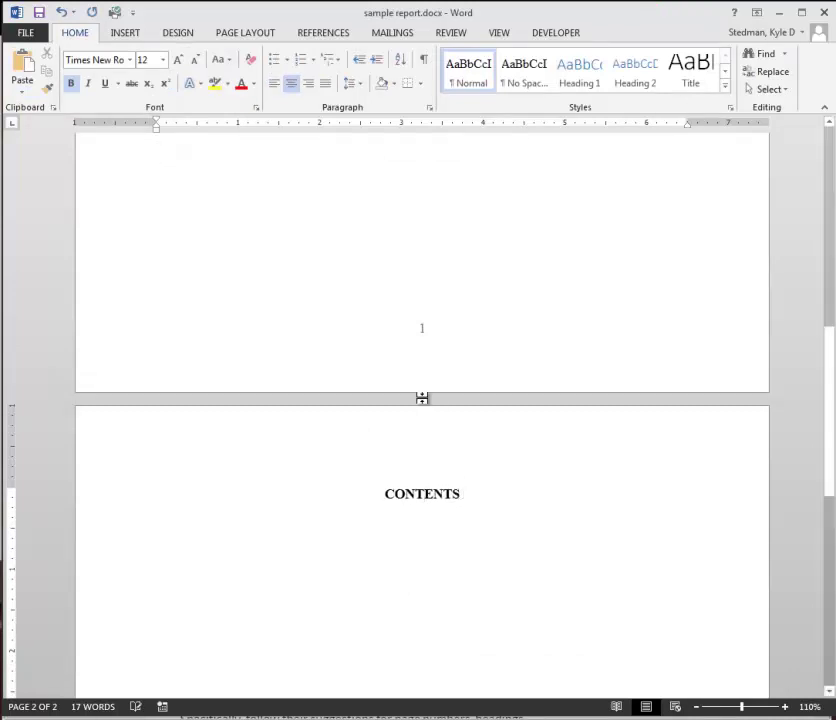
scroll(436, 360, "up", 3)
scroll(436, 360, "up", 1)
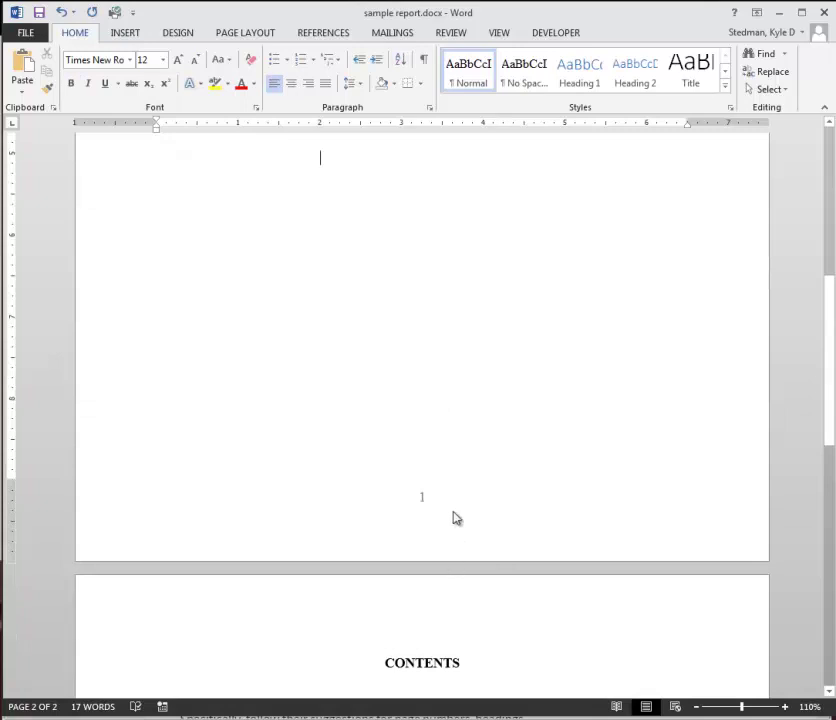
double_click(453, 517)
left_click(420, 495)
scroll(440, 558, "down", 8)
scroll(440, 565, "down", 7)
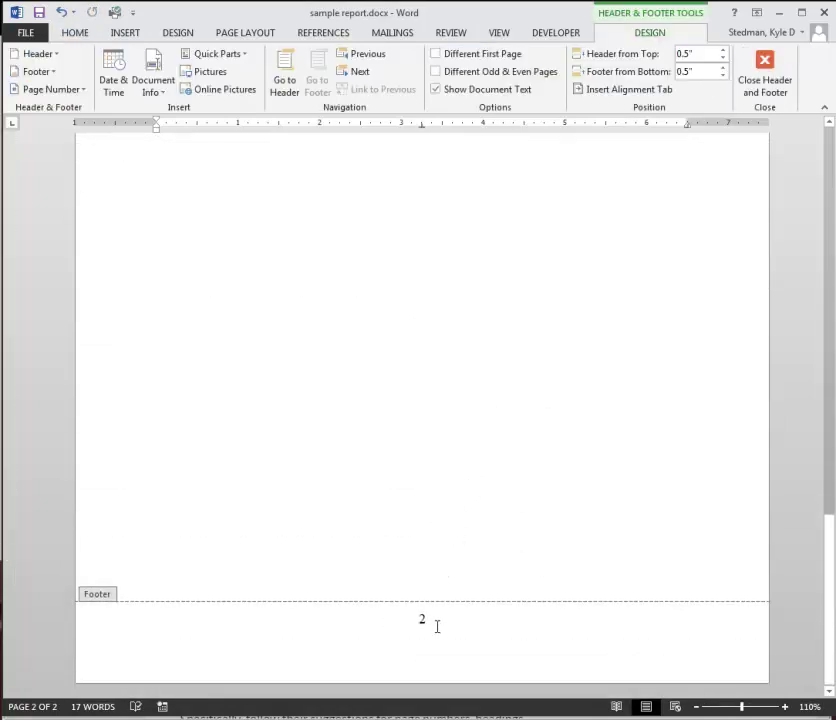
- Make the page number in page 2's footer bold
left_click(438, 625)
left_click_drag(390, 623, 433, 627)
key("ctrl+b")
left_click(446, 625)
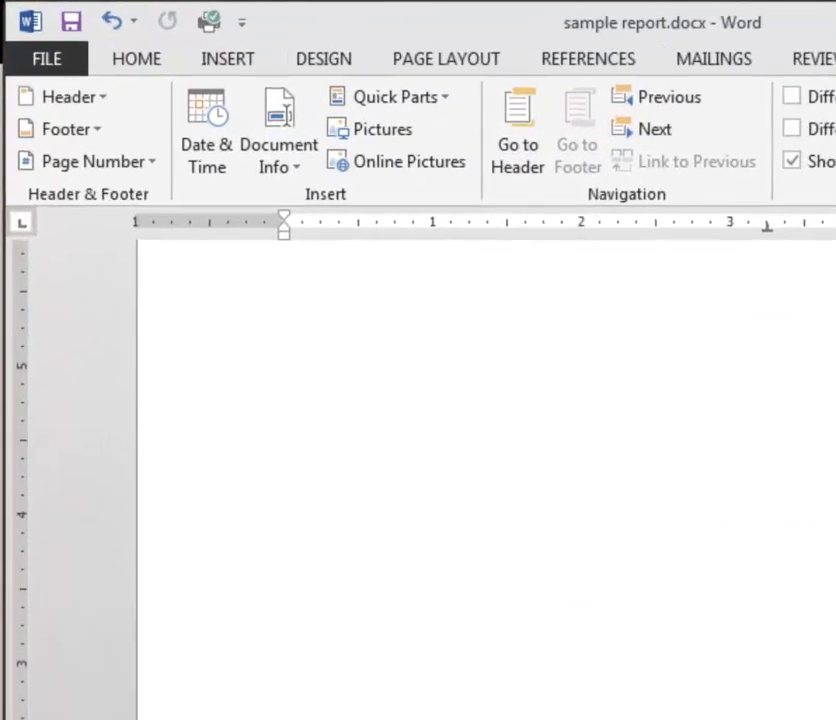
- Format the page numbers as lowercase Roman numerals (i, ii, iii)
left_click(131, 174)
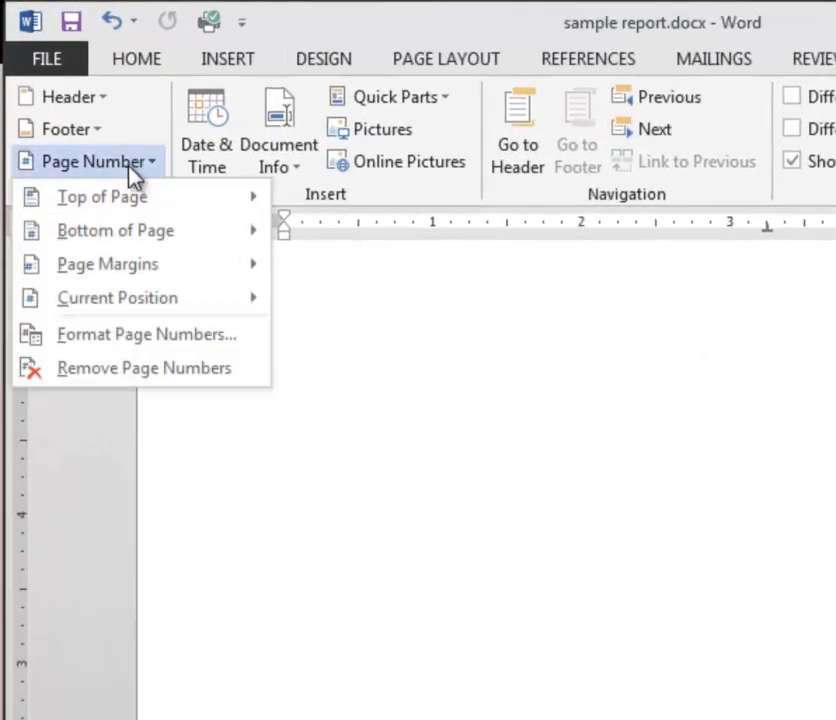
left_click(177, 343)
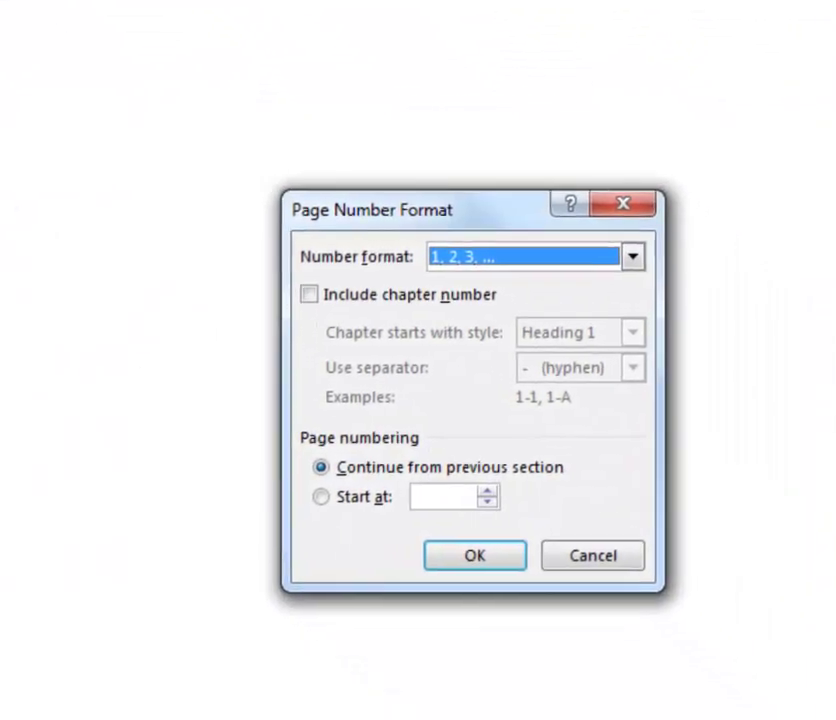
left_click(633, 258)
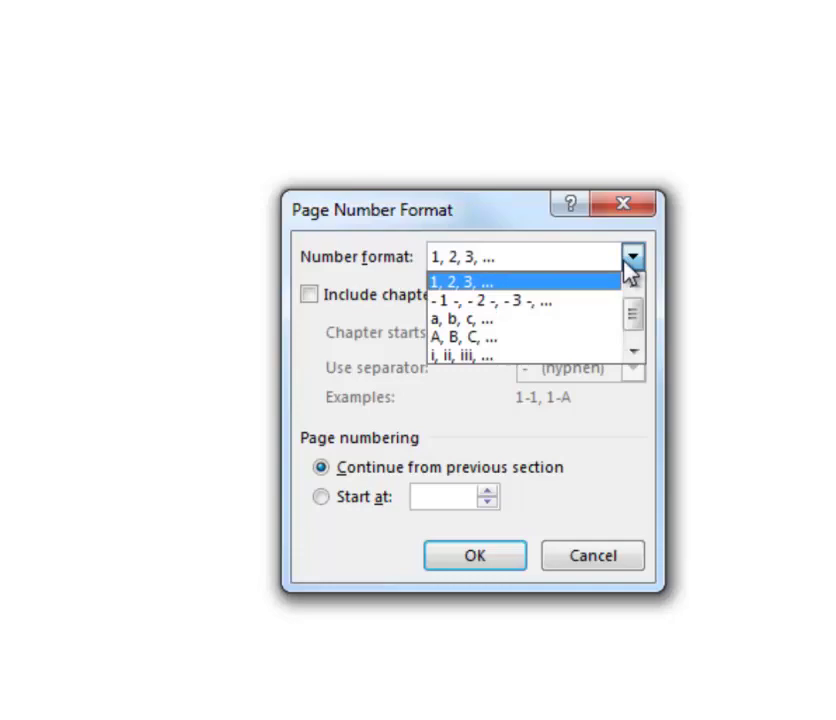
left_click(491, 356)
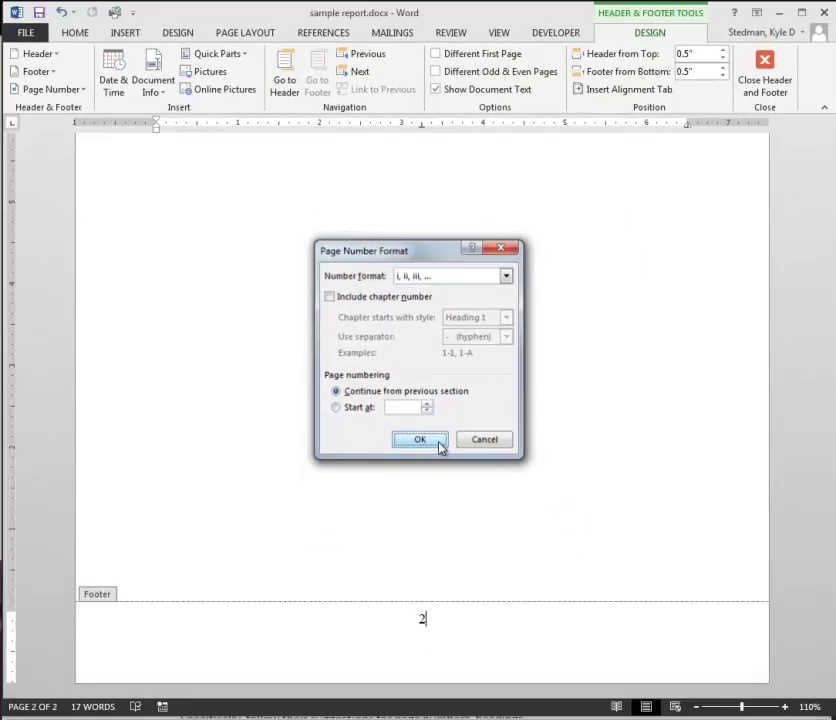
left_click(516, 561)
scroll(510, 448, "up", 6)
scroll(450, 386, "down", 8)
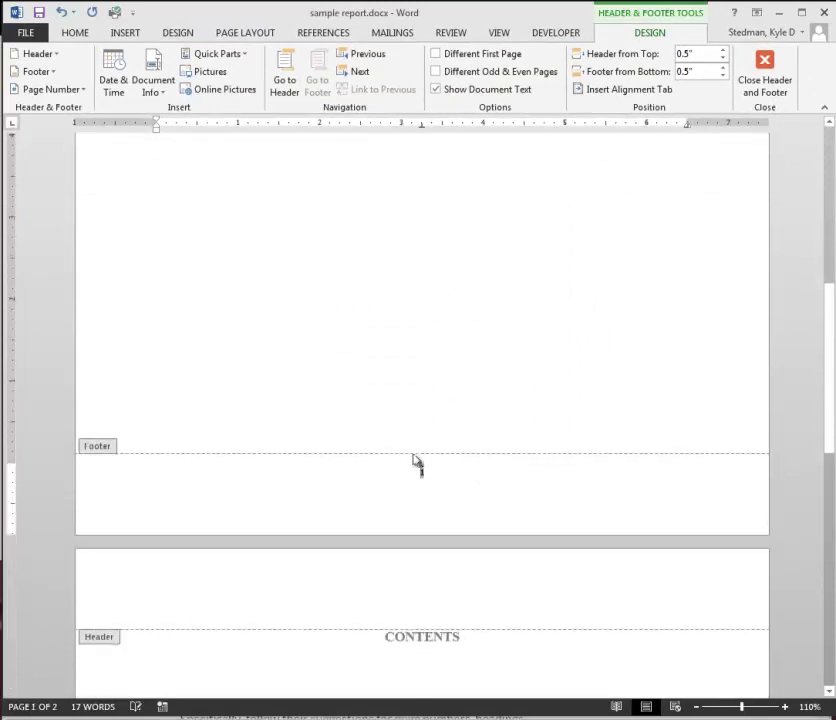
scroll(418, 476, "down", 10)
scroll(426, 401, "down", 3)
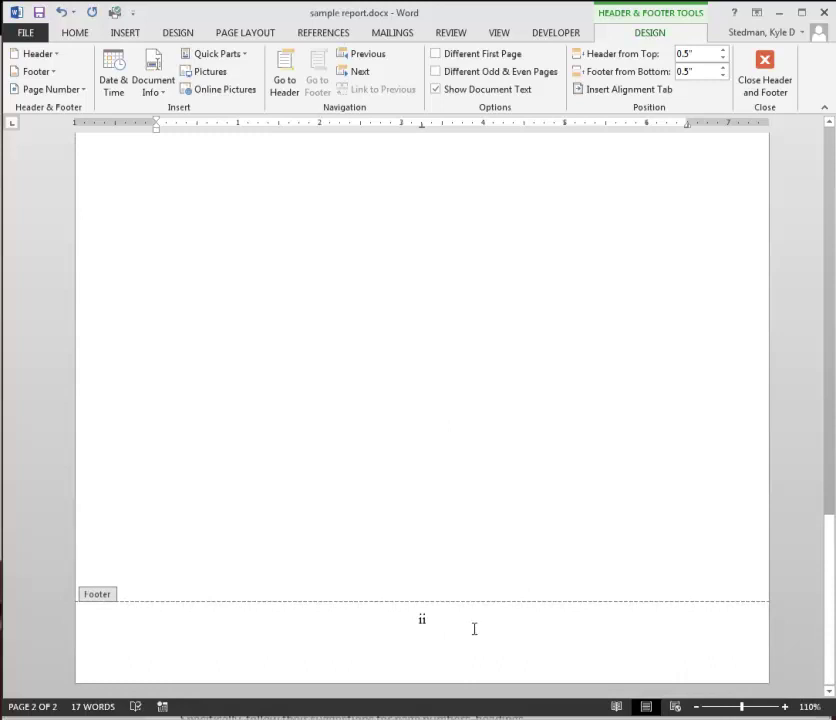
scroll(453, 593, "up", 10)
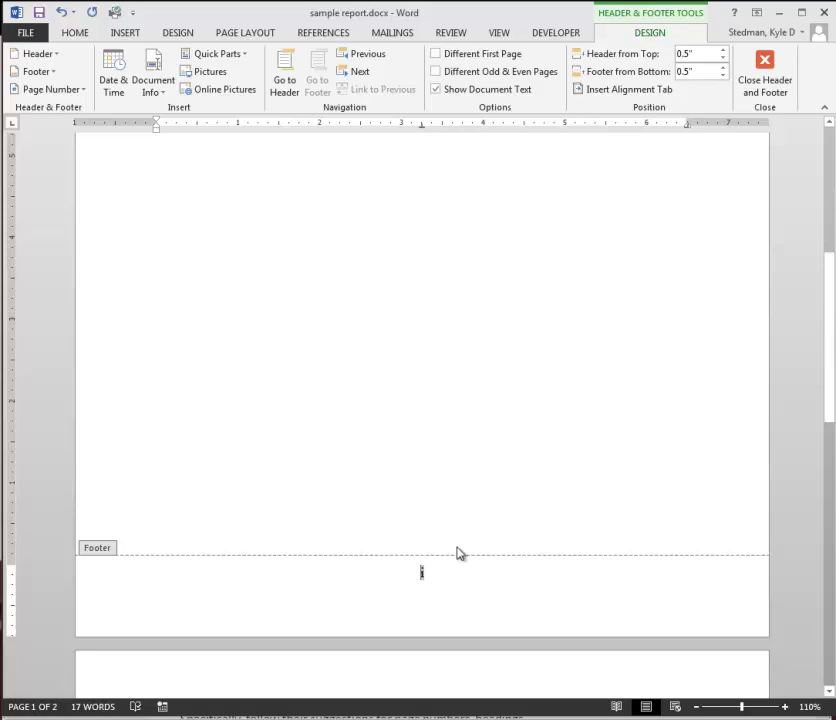
scroll(468, 541, "down", 1)
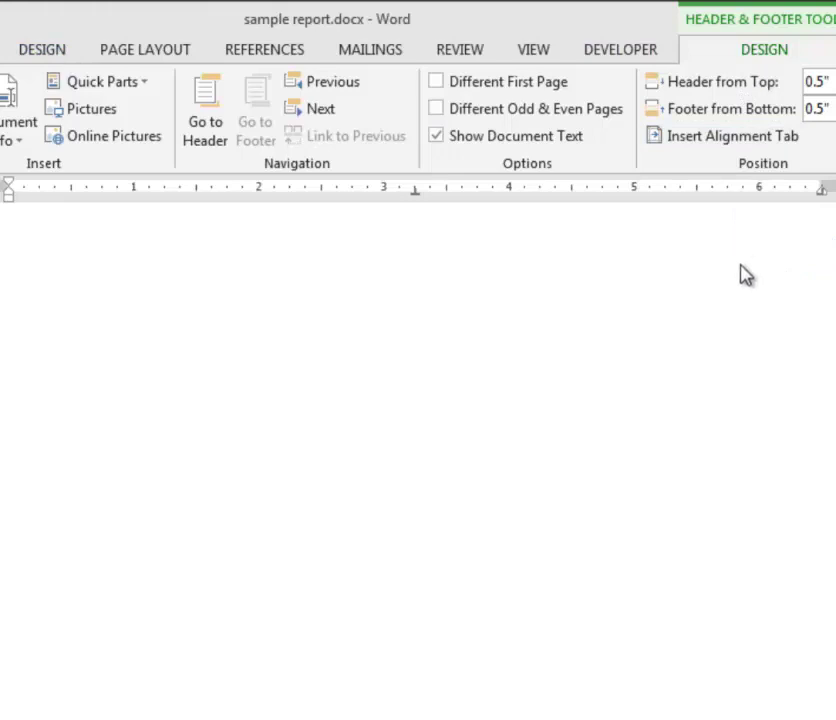
scroll(558, 453, "up", 3)
double_click(447, 495)
scroll(632, 402, "down", 5)
double_click(700, 230)
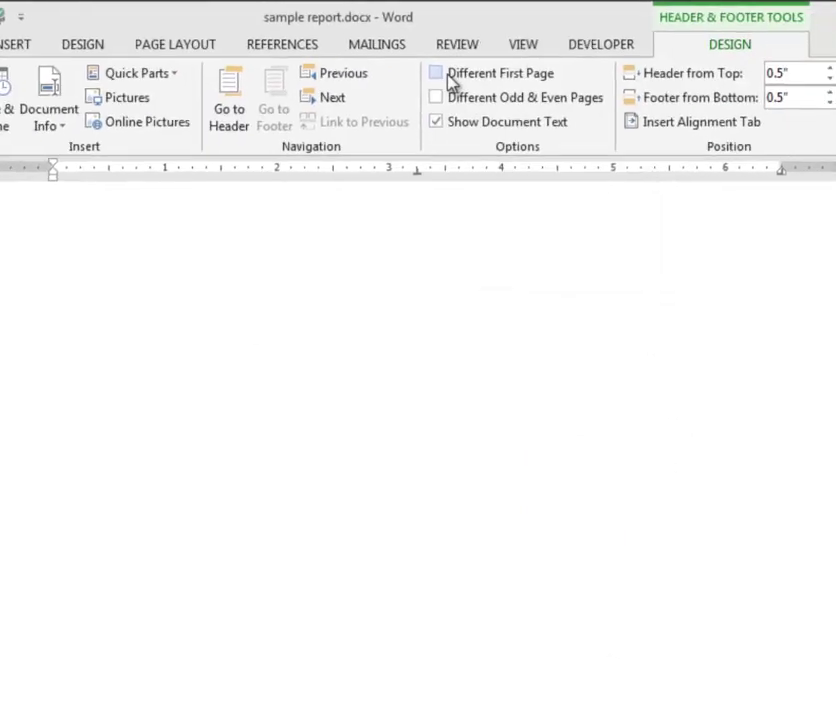
- Turn on Different First Page so the title page is unnumbered, then close the footer
left_click(449, 77)
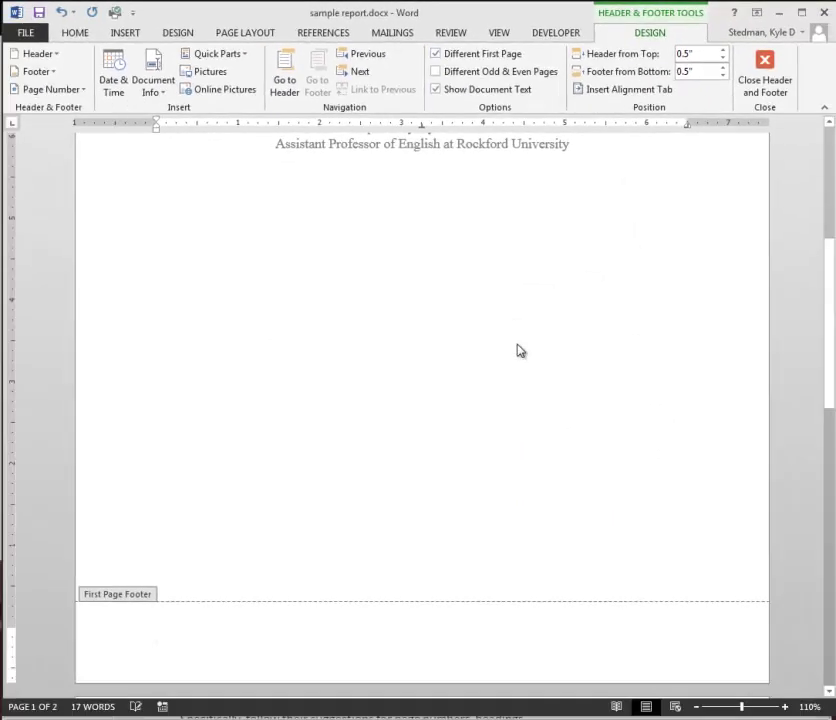
scroll(519, 349, "up", 5)
scroll(500, 355, "down", 2)
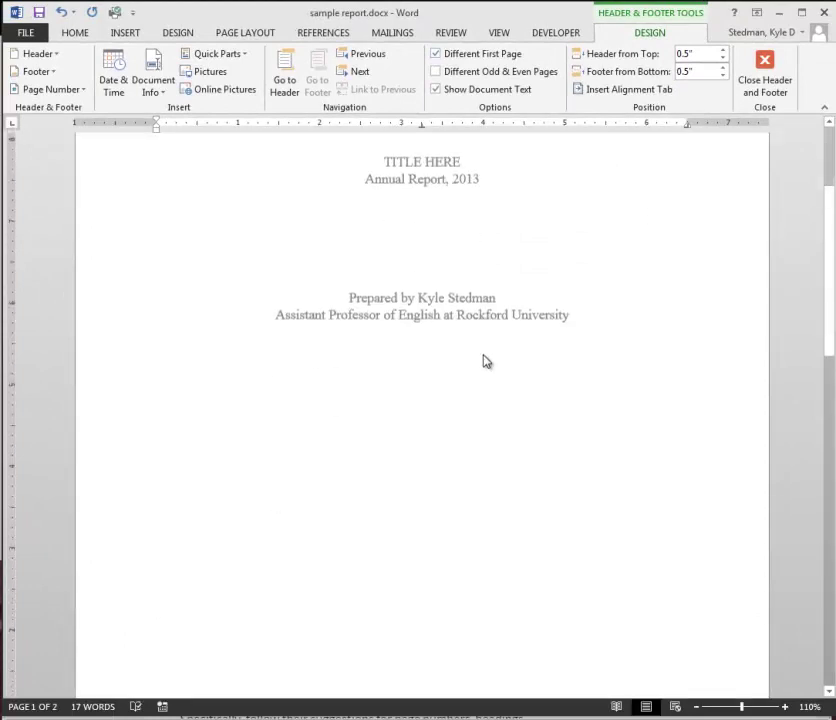
scroll(490, 355, "down", 5)
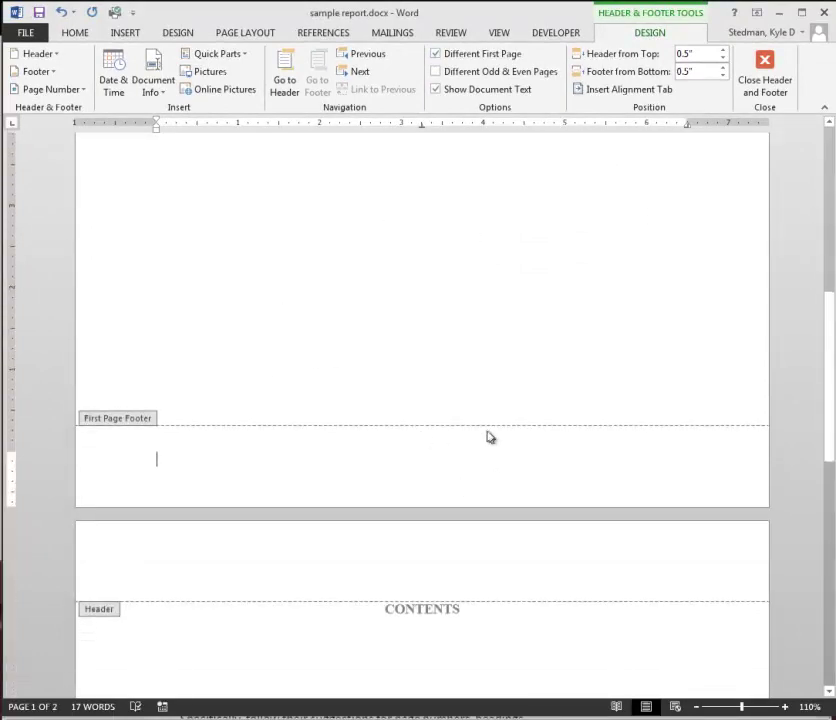
scroll(436, 457, "down", 10)
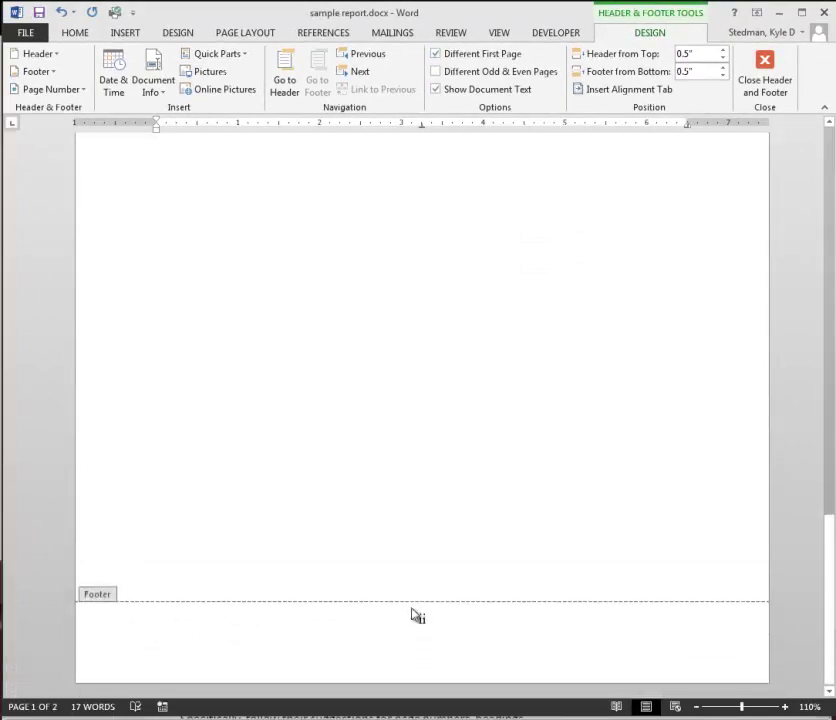
scroll(519, 401, "up", 6)
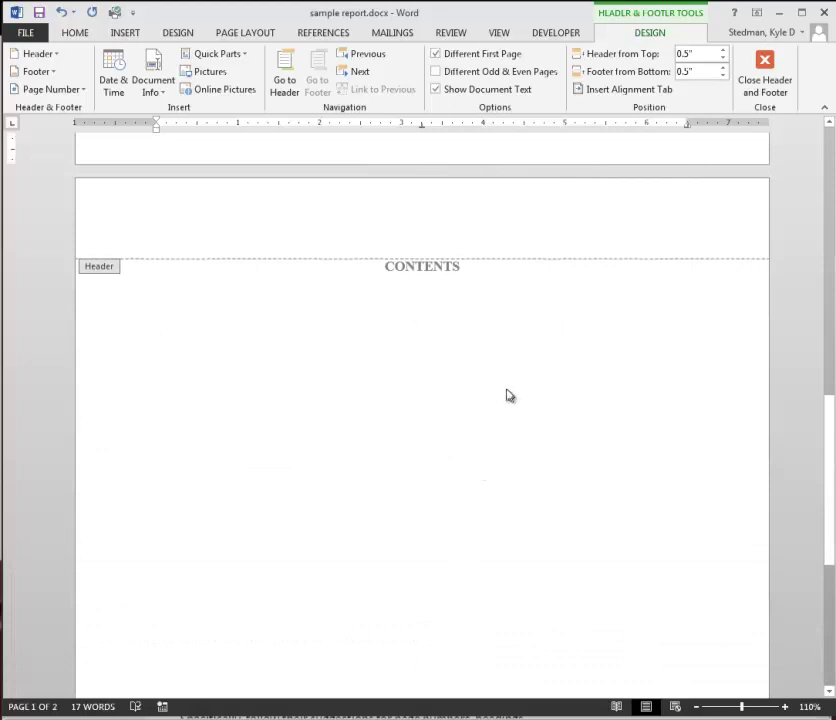
double_click(519, 384)
scroll(519, 384, "down", 1)
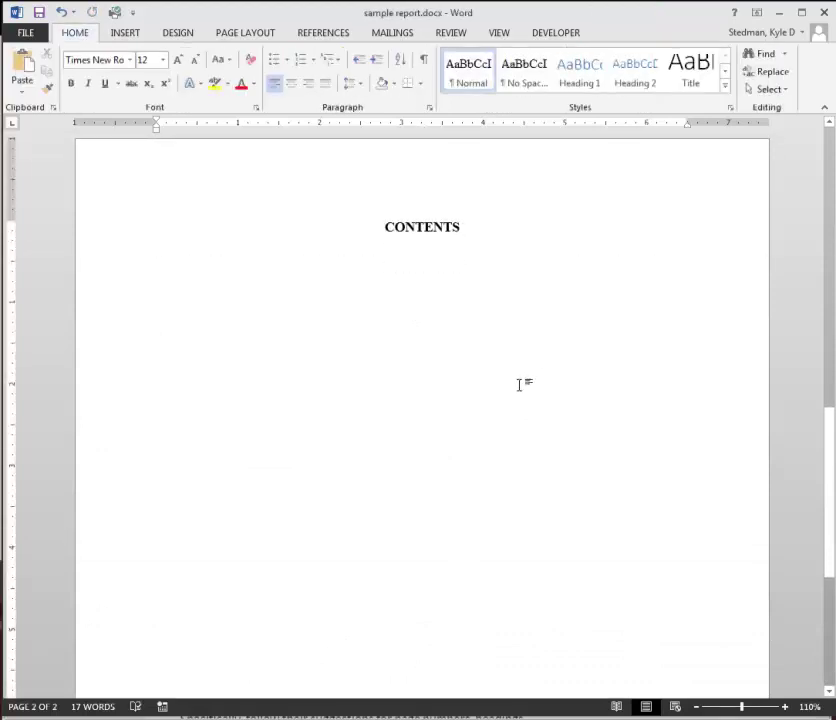
- Add a third page after the contents page holding two lines of filler text
key("ctrl+Return")
scroll(532, 385, "down", 3)
type("AW;EOIFJAW;OEIF")
key("Return")
type("AWE;FOIJAW;EOI")
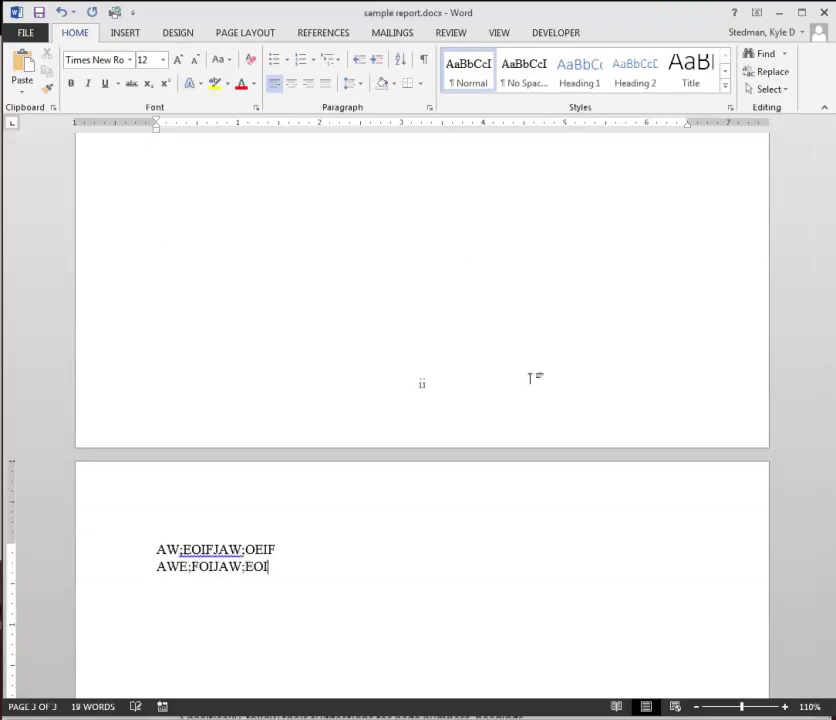
scroll(538, 383, "down", 10)
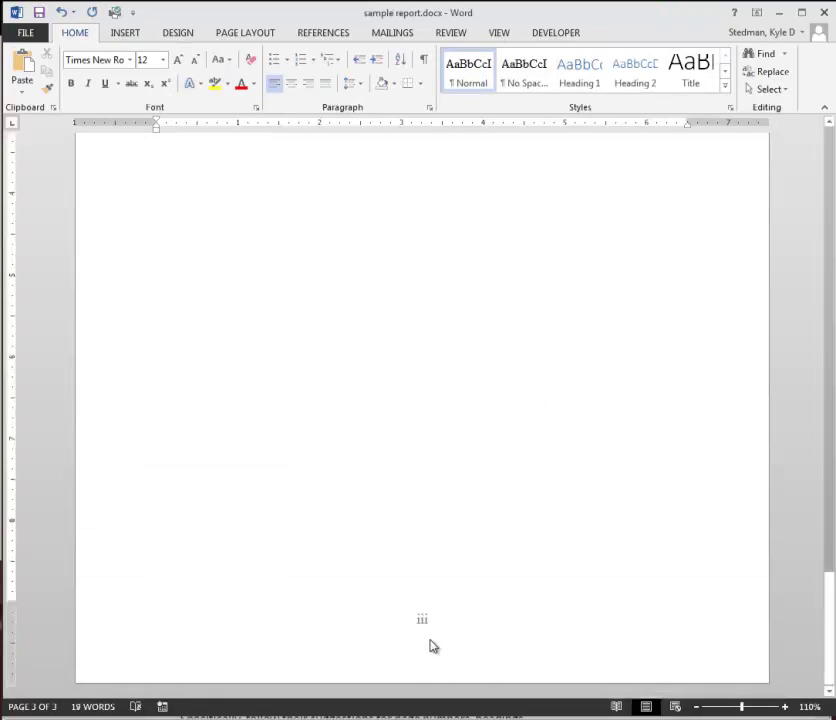
scroll(499, 590, "up", 15)
scroll(499, 573, "up", 15)
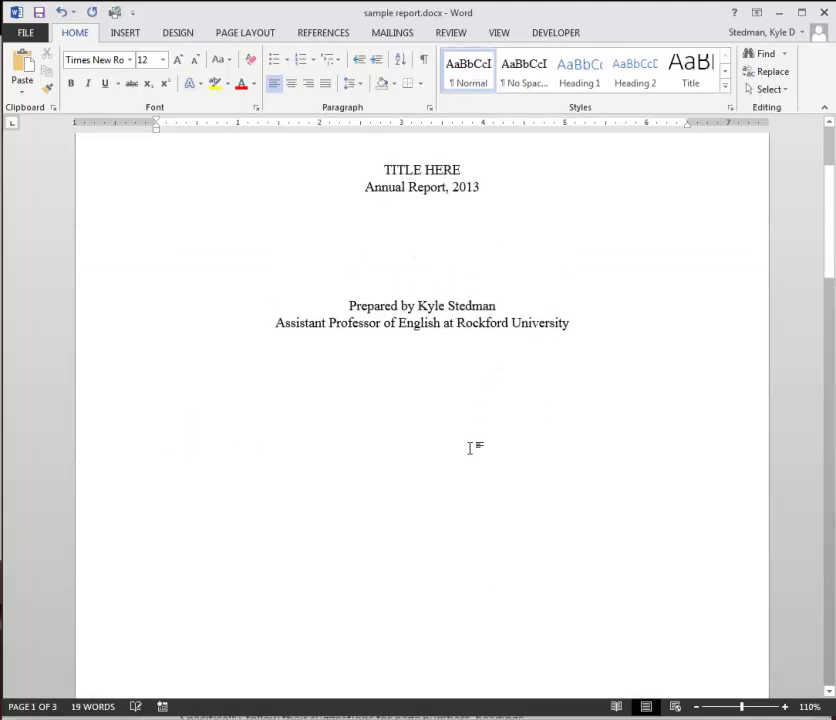
scroll(470, 448, "down", 20)
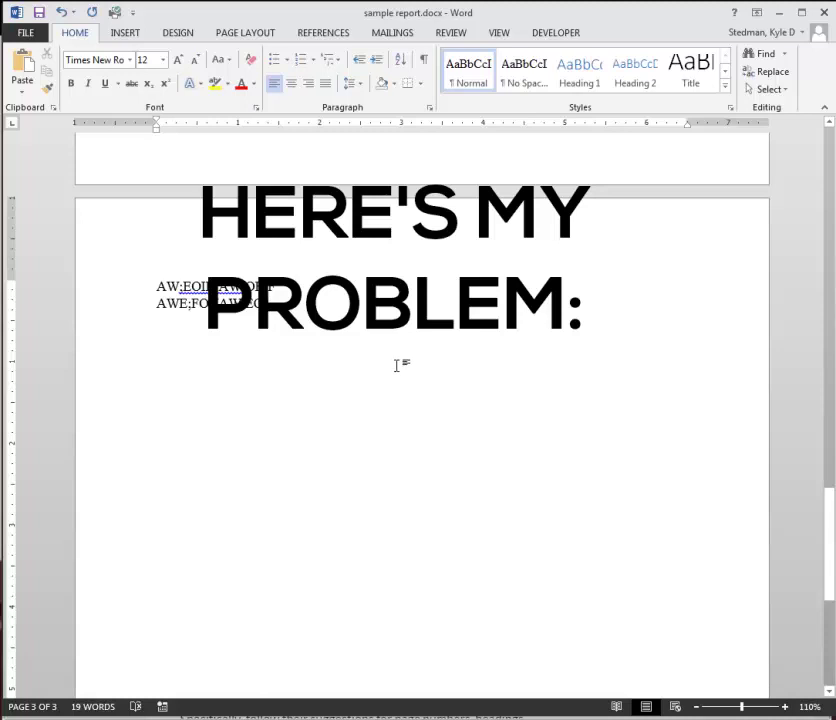
- Replace page 3's two filler lines with a bold 'INTRODUCTION' heading
scroll(397, 365, "up", 6)
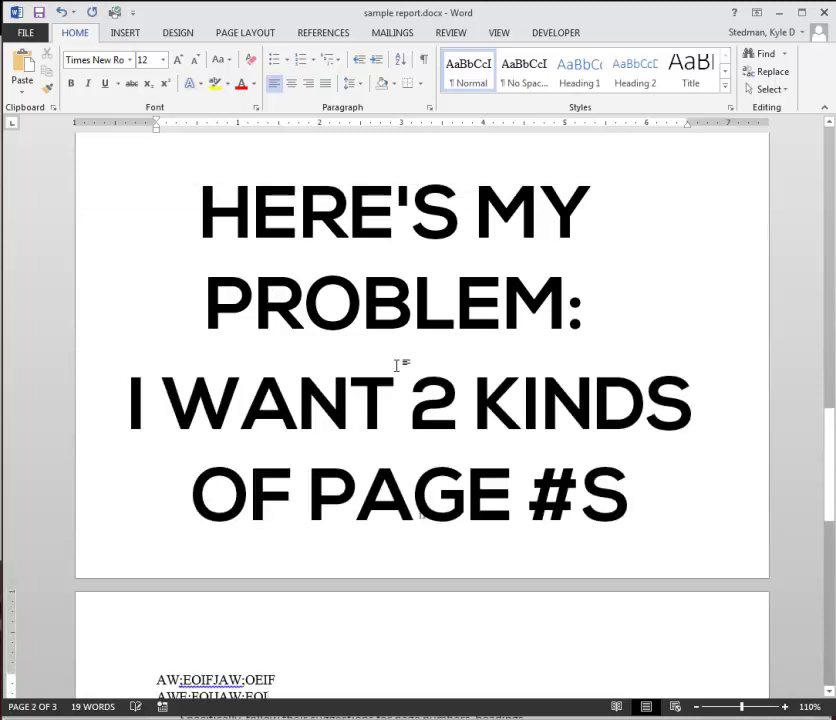
scroll(303, 432, "down", 4)
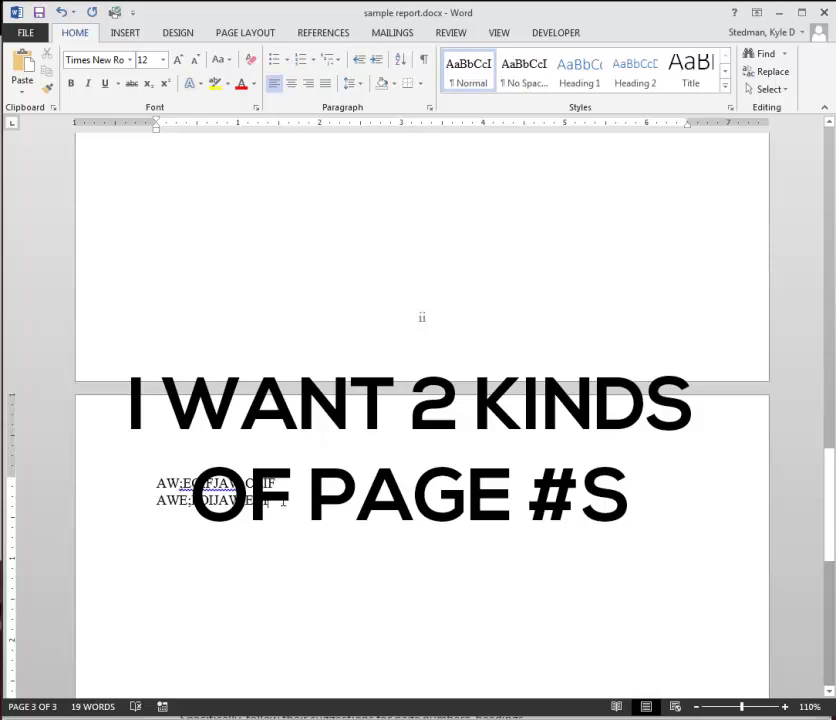
left_click_drag(285, 505, 156, 483)
key("ctrl+b")
key("BackSpace")
type("INTRODUCTION")
- Erase the 'INTRODUCTION' text, leaving page 3's line empty
scroll(606, 586, "down", 2)
scroll(438, 365, "down", 10)
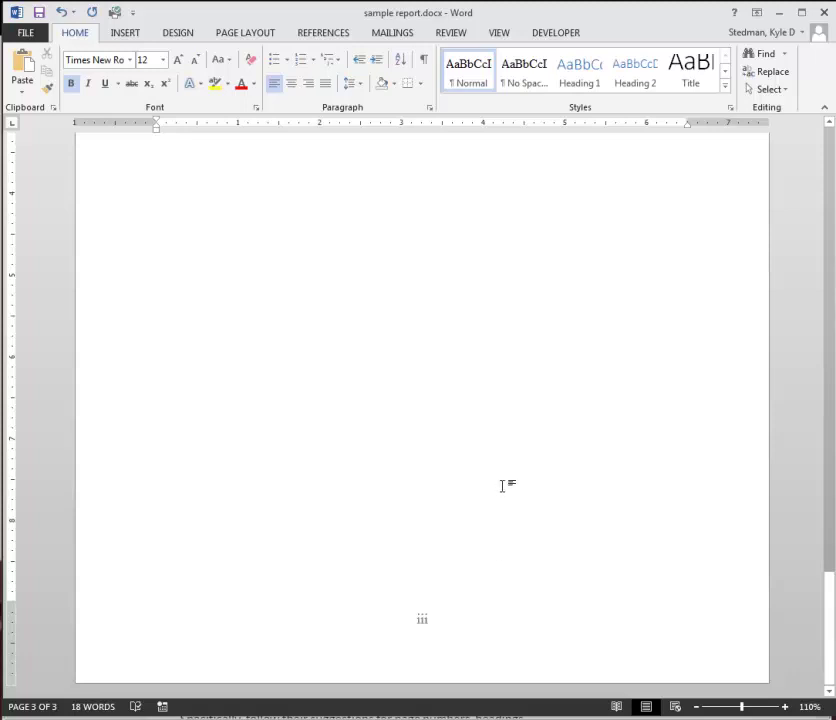
scroll(493, 530, "up", 15)
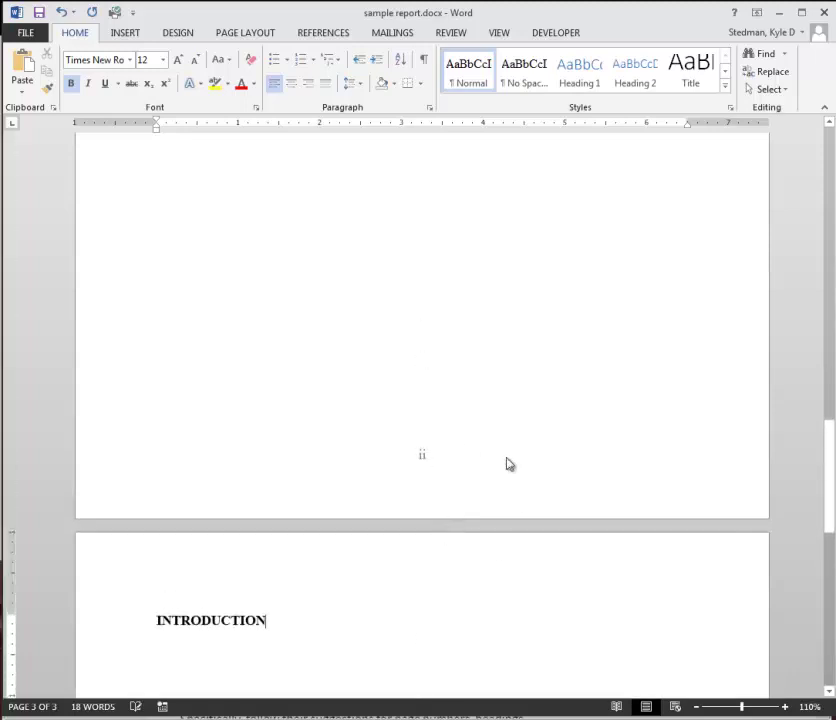
scroll(388, 468, "down", 10)
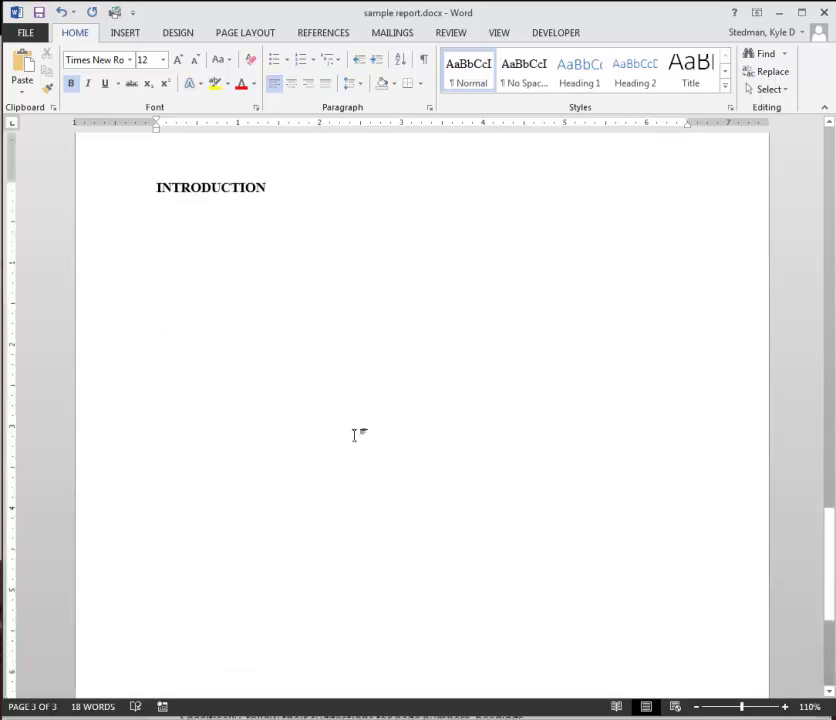
scroll(354, 446, "up", 5)
scroll(351, 482, "up", 1)
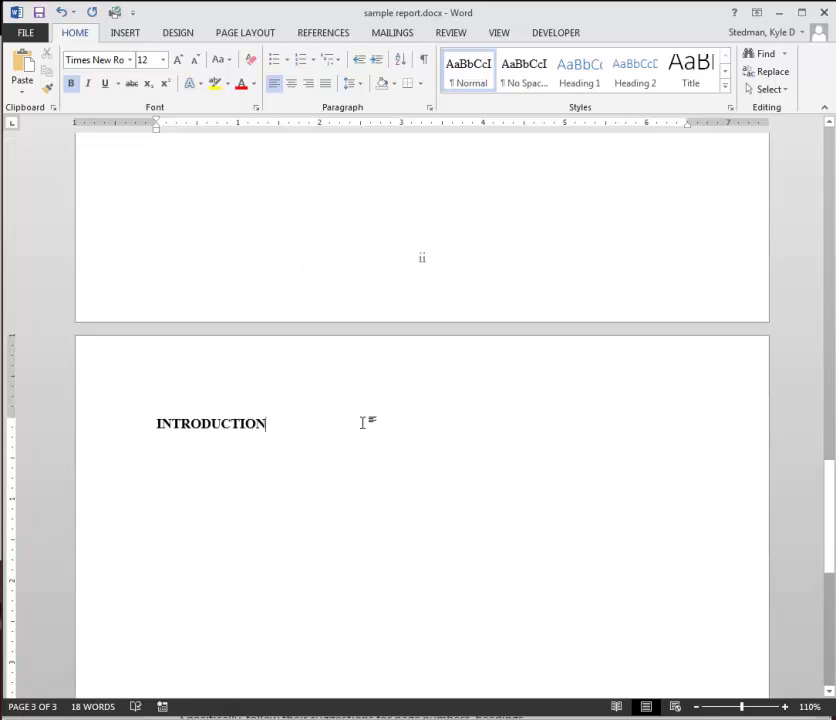
key("BackSpace")
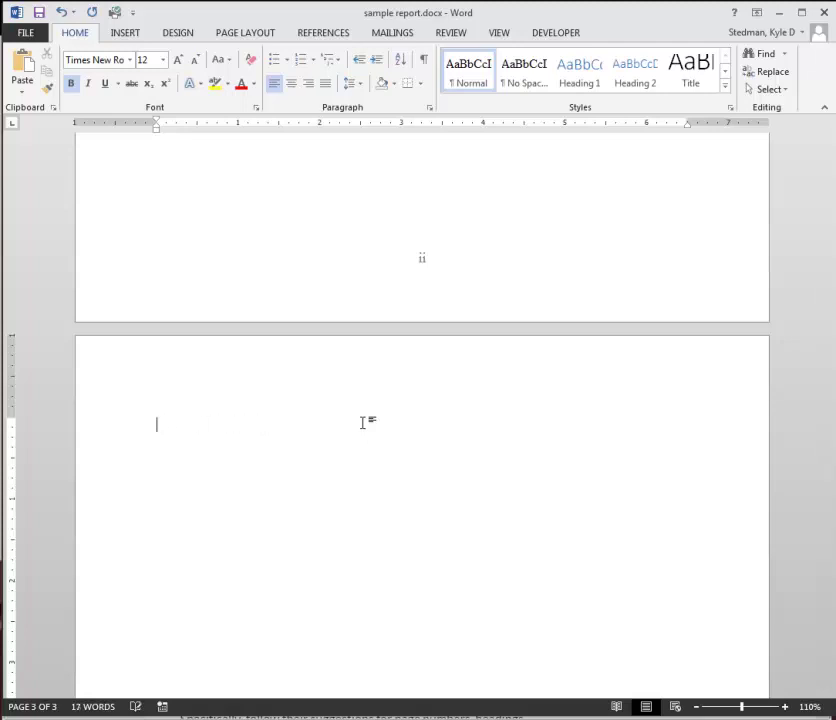
left_click(363, 422)
- Delete the empty third page, then bring up the Page Layout Breaks list
key("BackSpace")
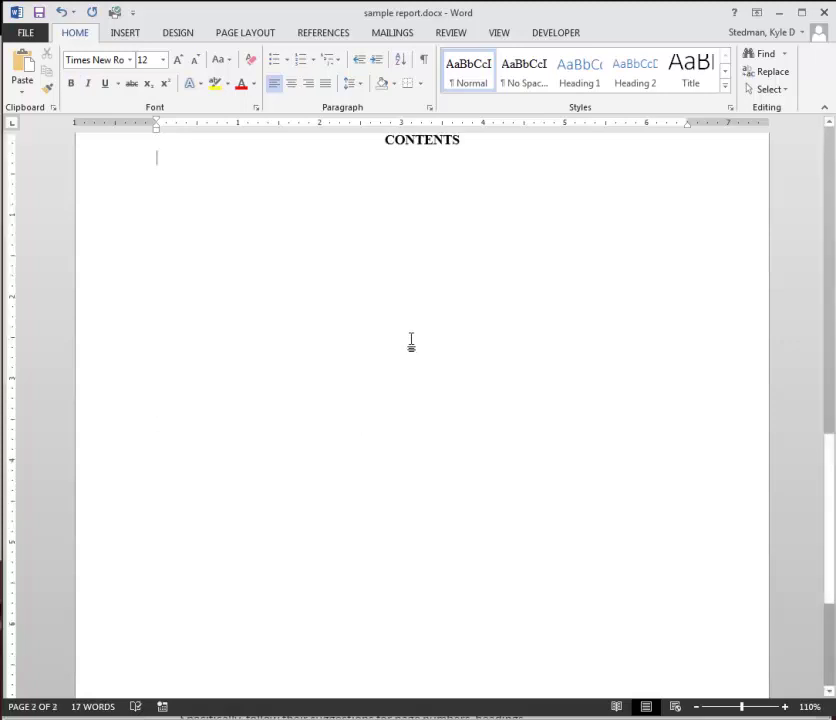
scroll(420, 345, "down", 3)
scroll(388, 586, "up", 6)
scroll(437, 528, "down", 1)
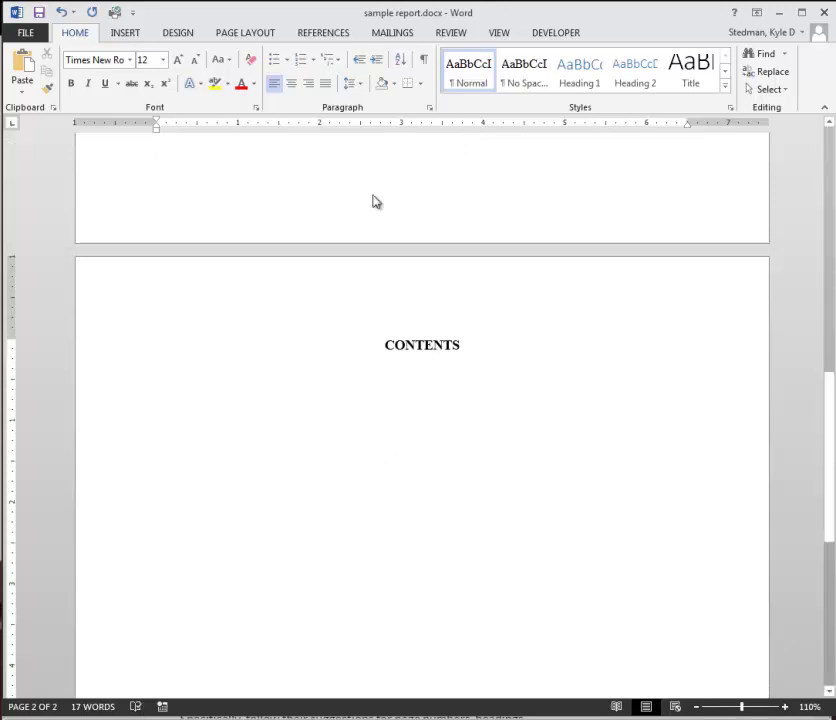
left_click(254, 36)
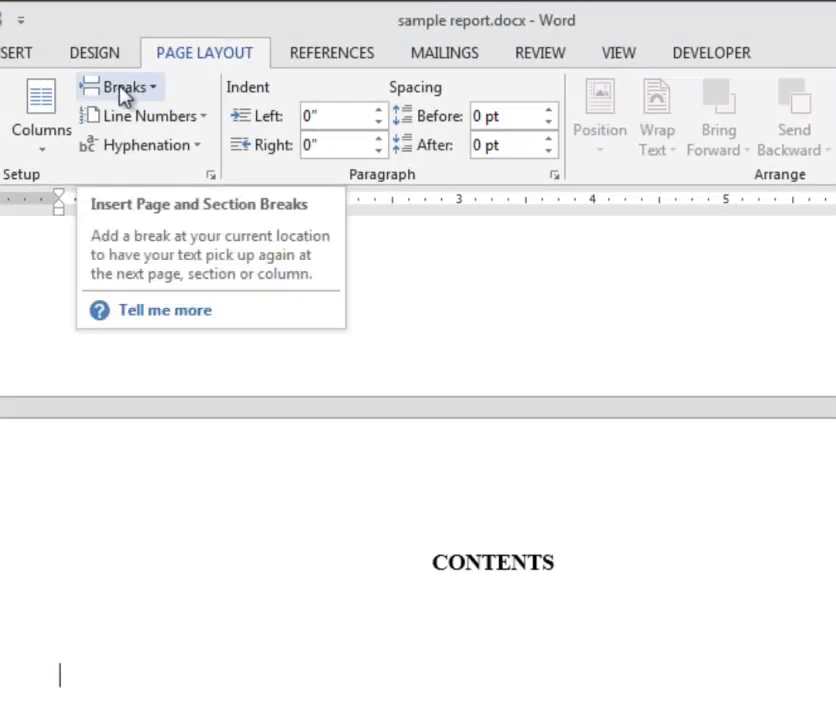
left_click(124, 90)
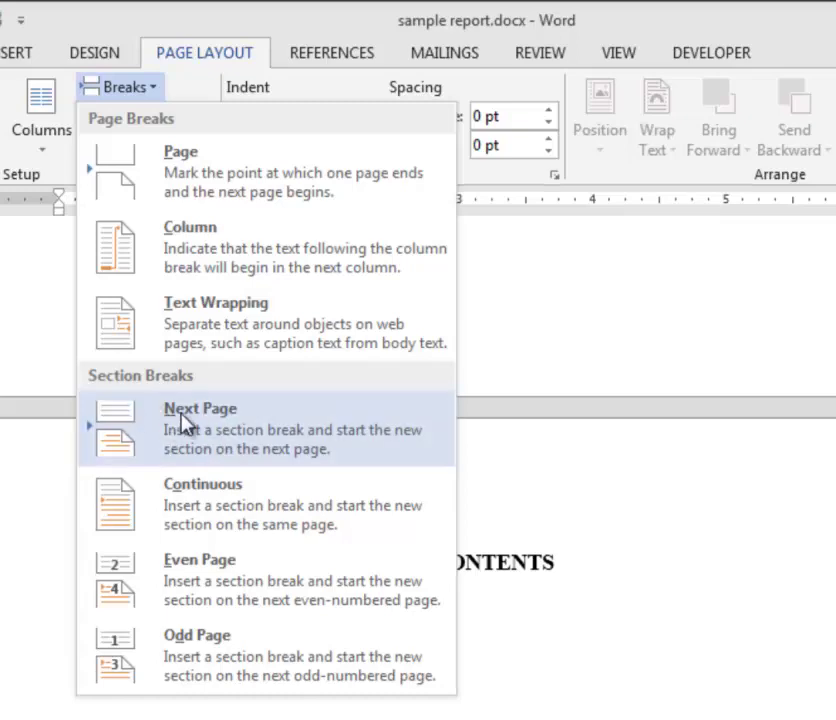
- Insert a Next Page section break so Section 2 starts on a new third page
left_click(226, 444)
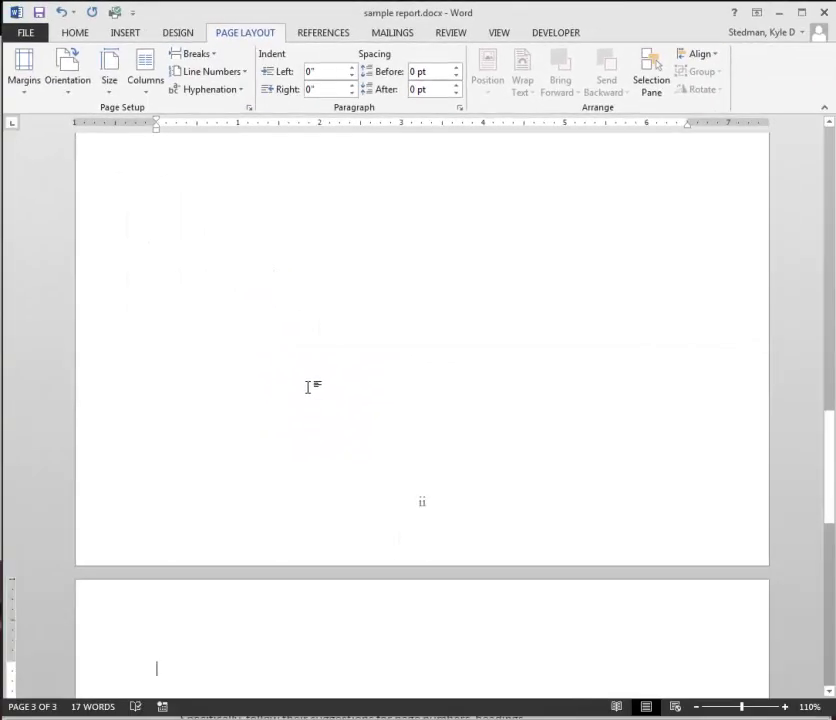
scroll(200, 638, "down", 2)
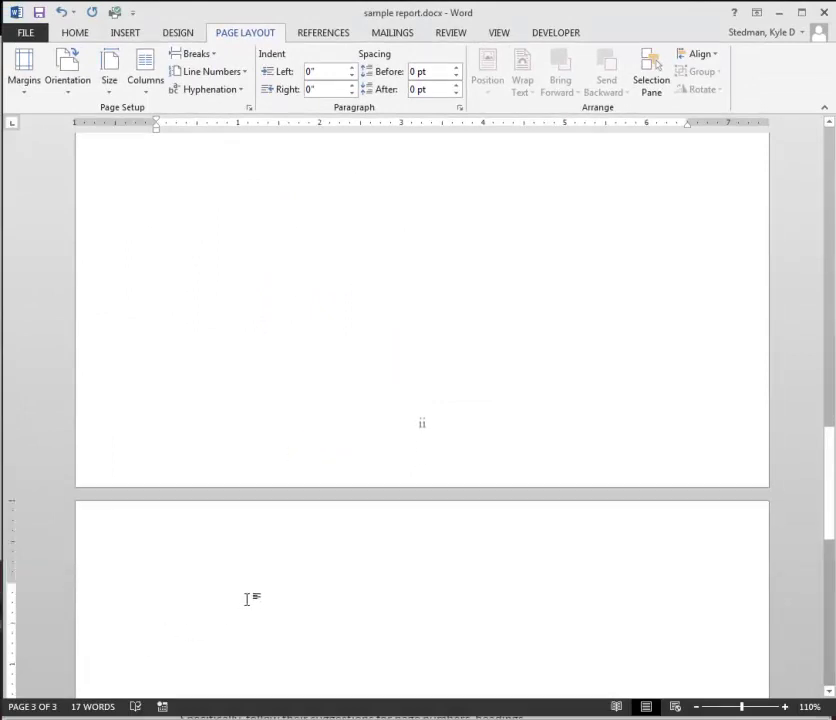
scroll(255, 590, "down", 1)
scroll(268, 559, "down", 8)
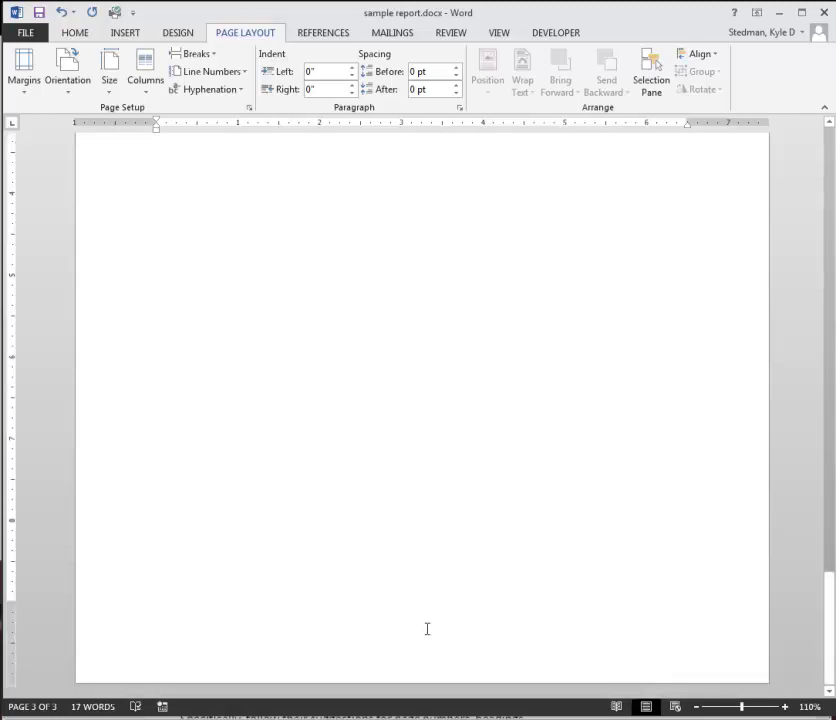
scroll(422, 606, "up", 5)
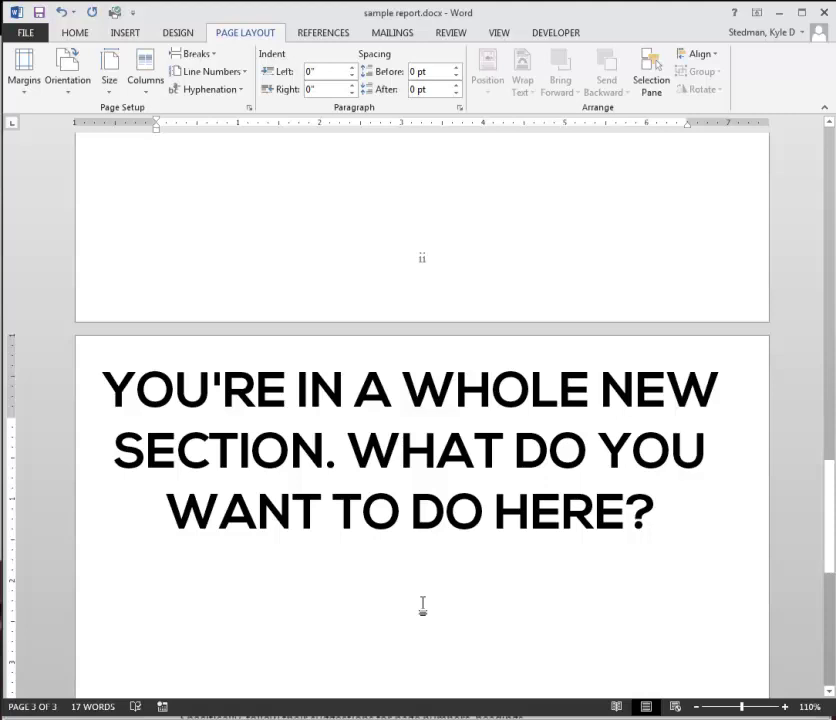
scroll(422, 258, "down", 3)
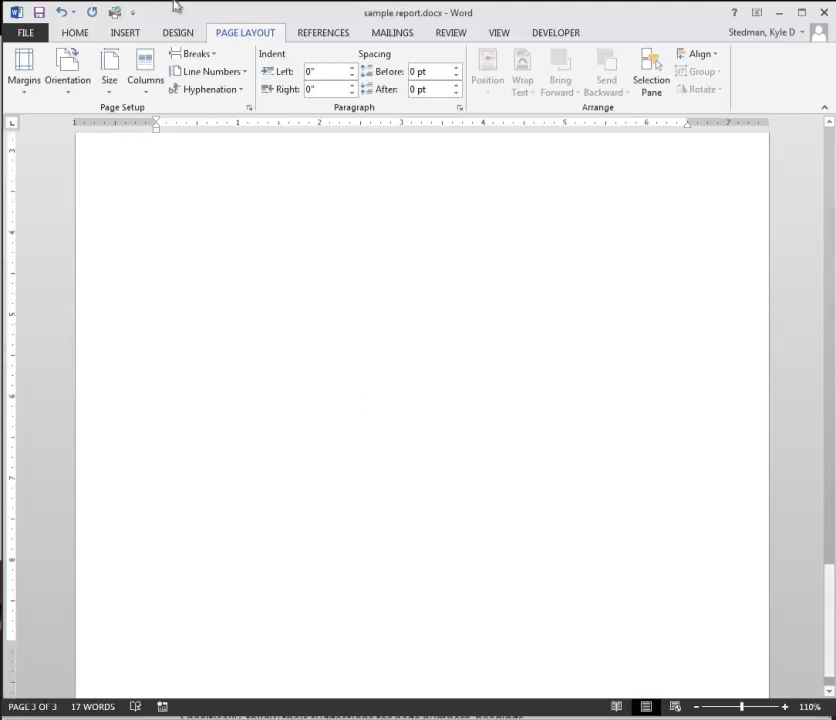
- Add a centred bottom-of-page number to the Section 2 footer
left_click(140, 34)
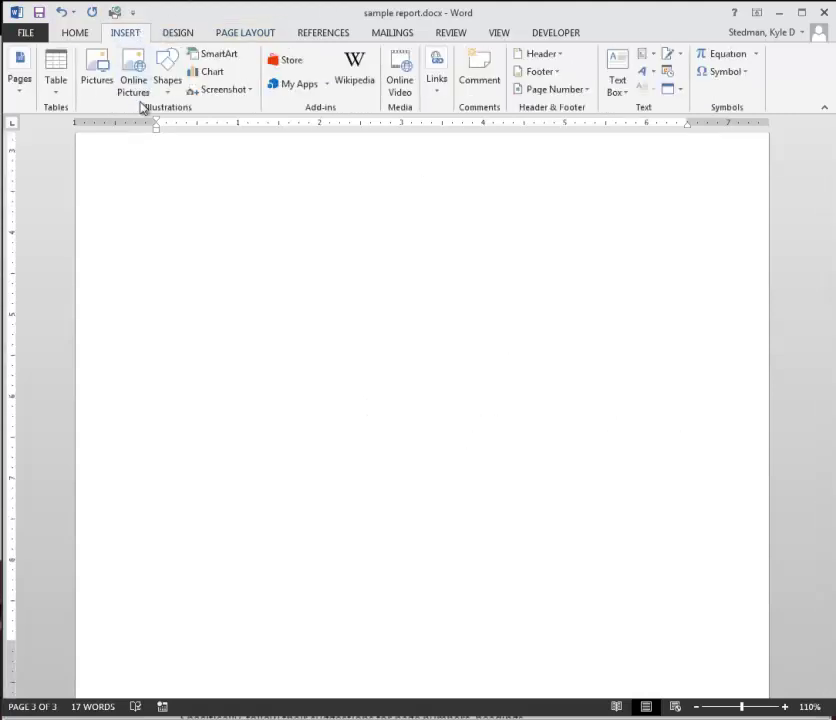
left_click(576, 89)
mouse_move(574, 127)
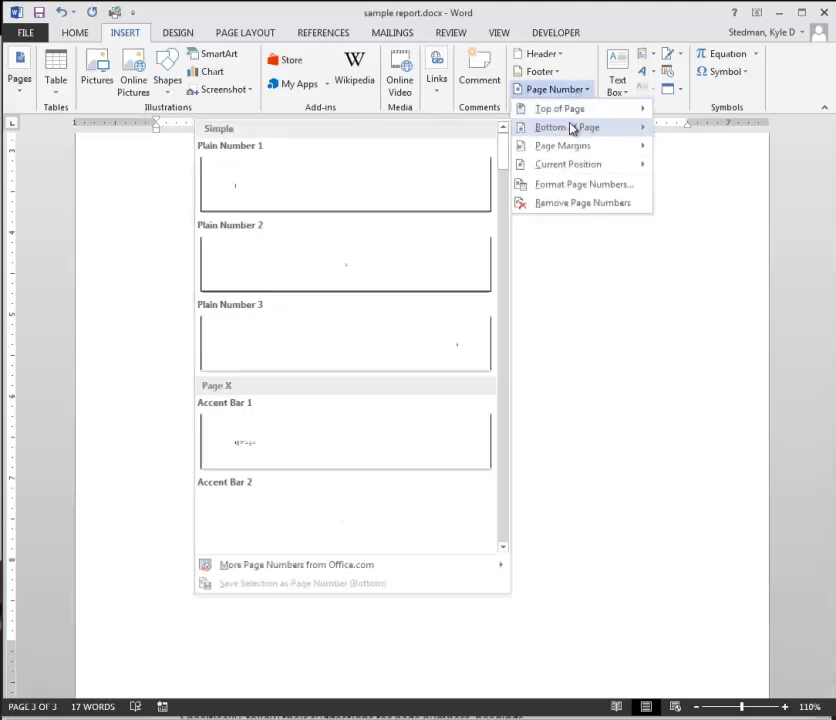
left_click(292, 270)
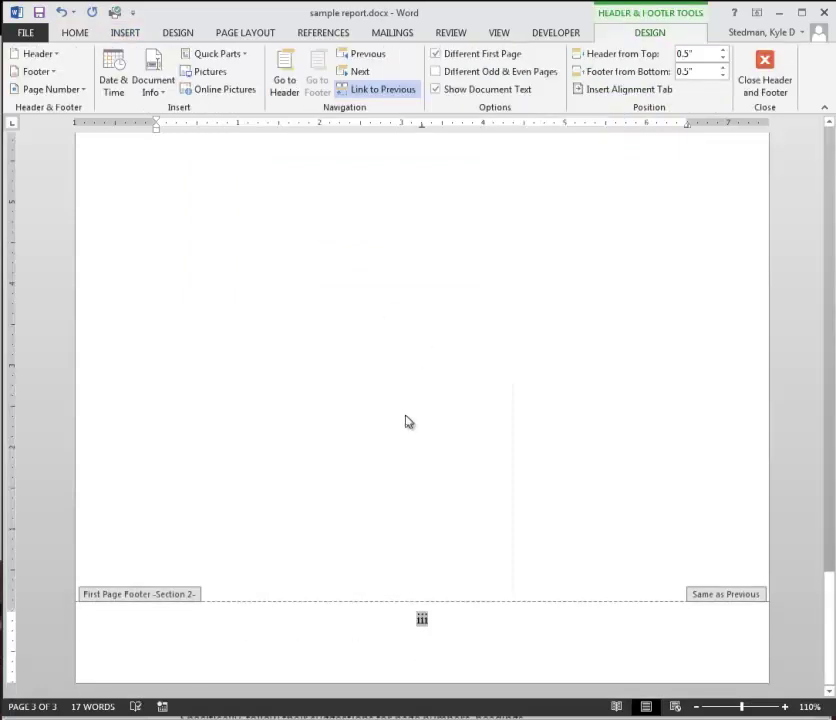
scroll(418, 425, "up", 10)
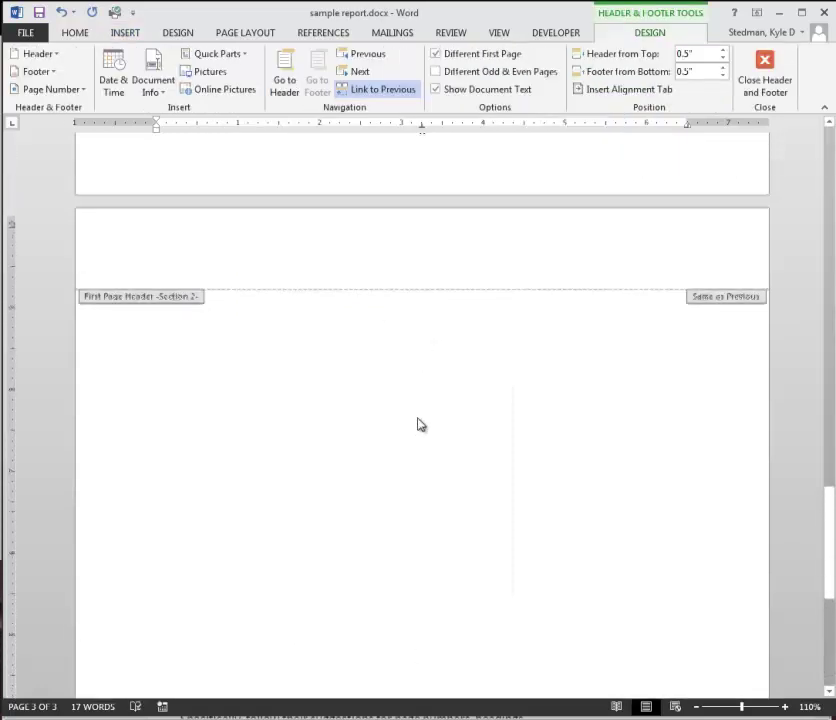
scroll(436, 226, "down", 5)
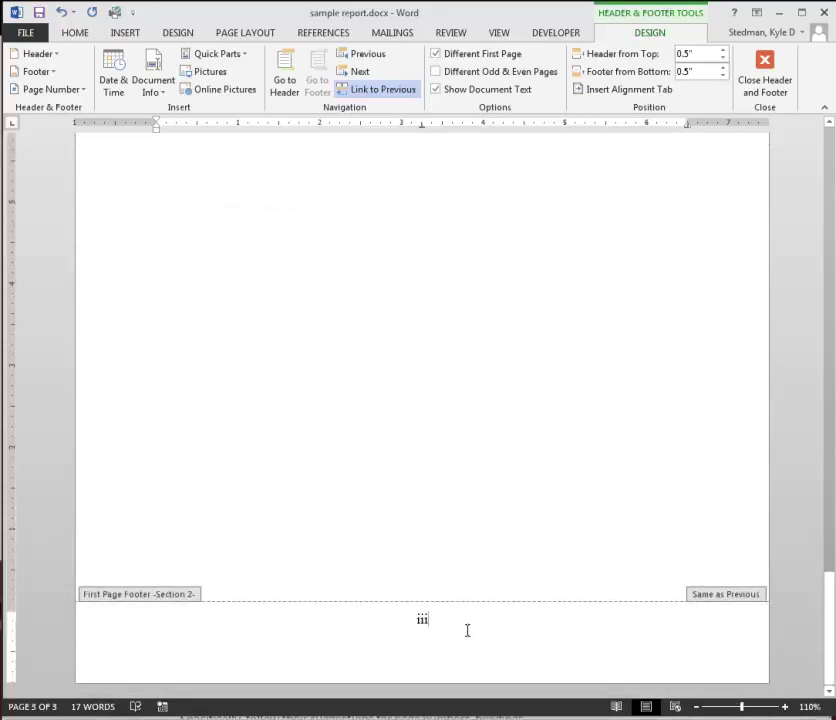
scroll(440, 610, "up", 8)
scroll(345, 480, "up", 8)
scroll(380, 500, "down", 1)
- Format Section 2's page numbers as 1, 2, 3, starting at 1
left_click(68, 91)
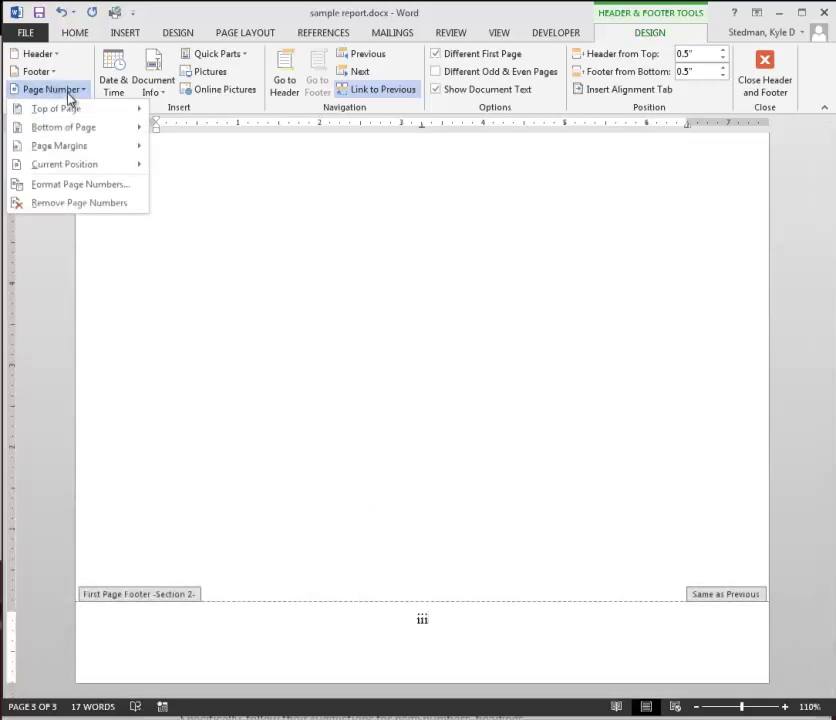
left_click(66, 192)
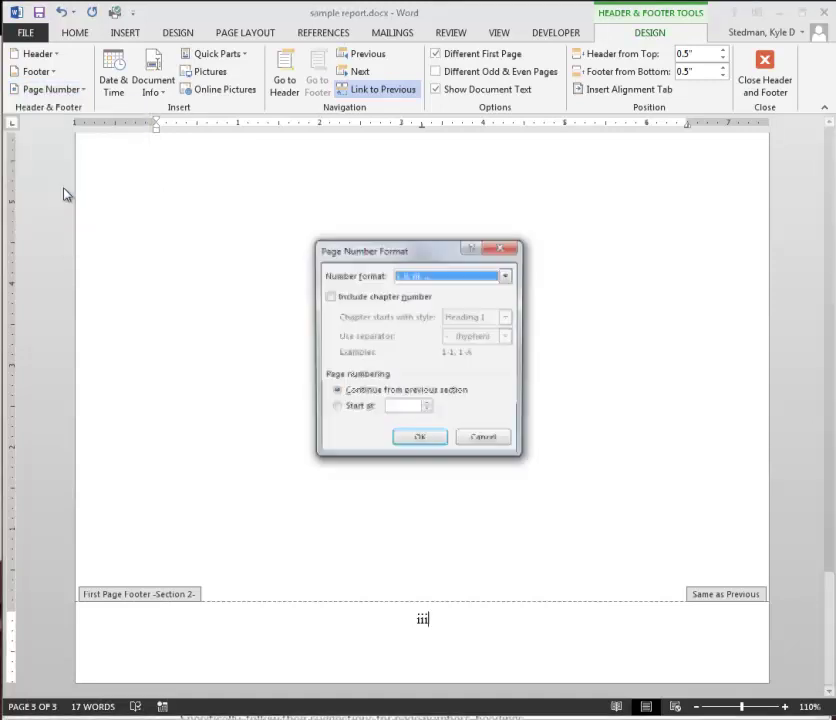
left_click(507, 276)
left_click(459, 290)
left_click(336, 408)
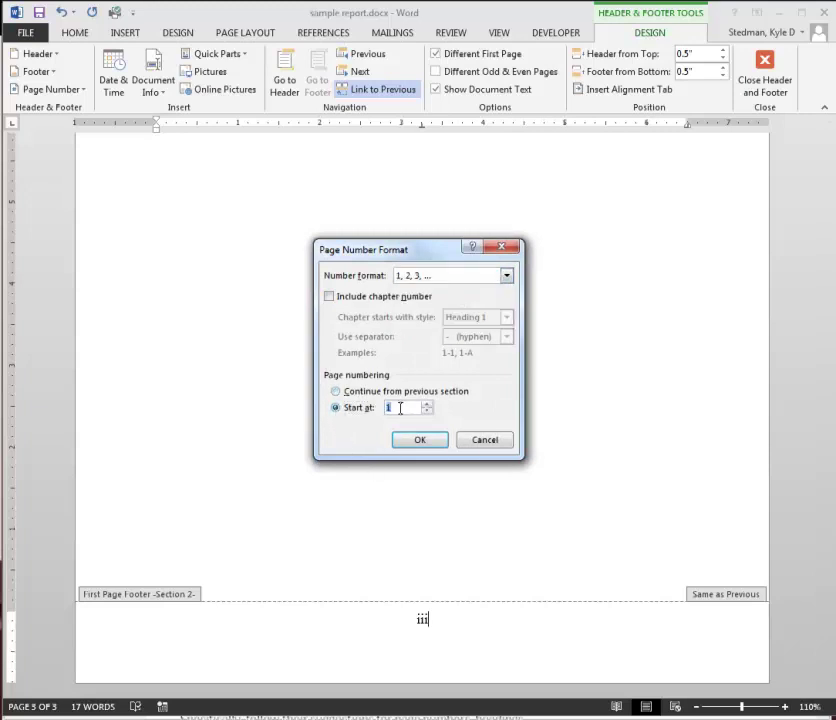
left_click(416, 442)
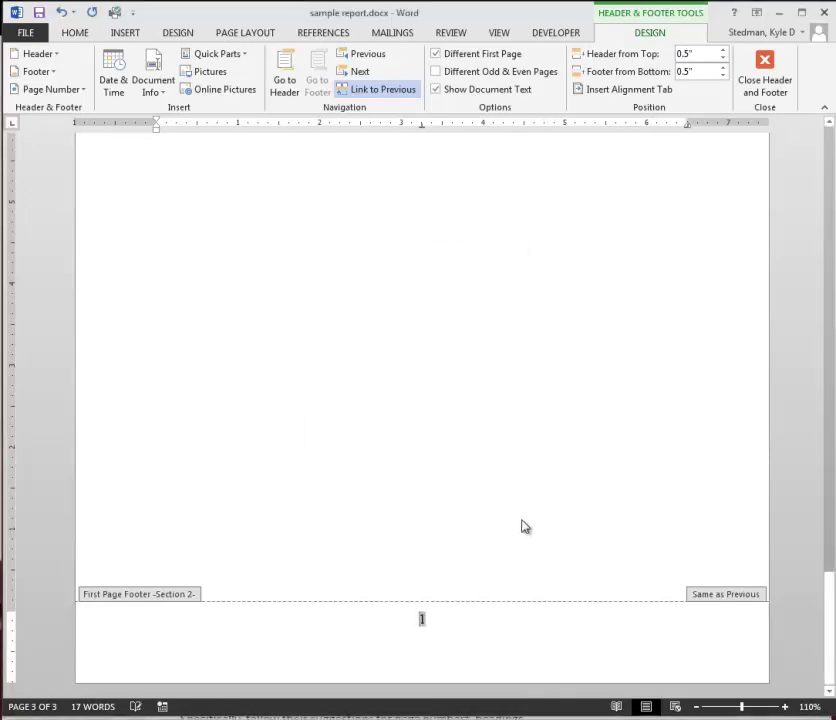
scroll(584, 541, "up", 10)
scroll(511, 436, "up", 4)
scroll(475, 430, "up", 15)
- Return to the body, type a line of test text and insert a page break after it
double_click(488, 390)
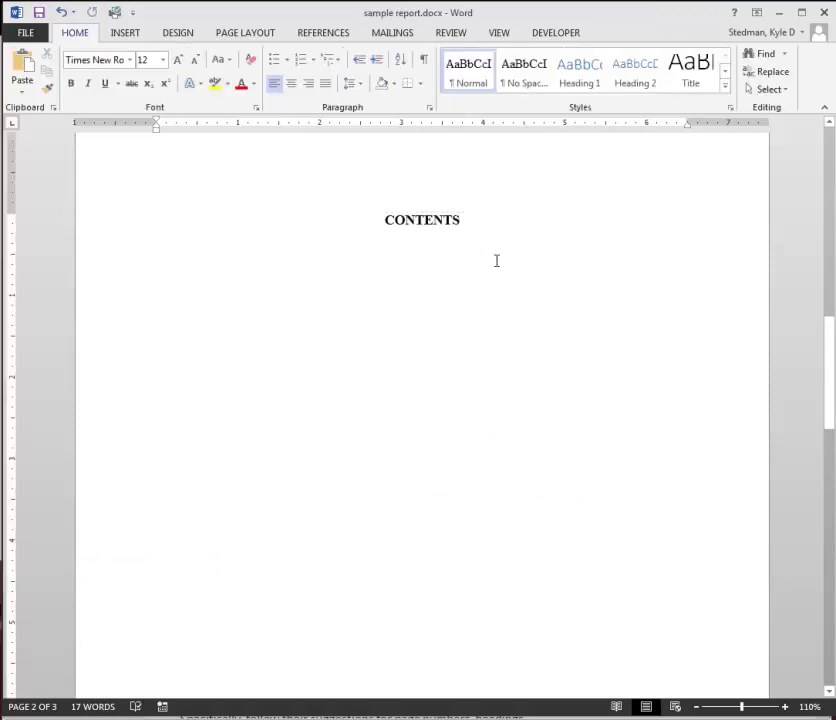
scroll(508, 271, "down", 13)
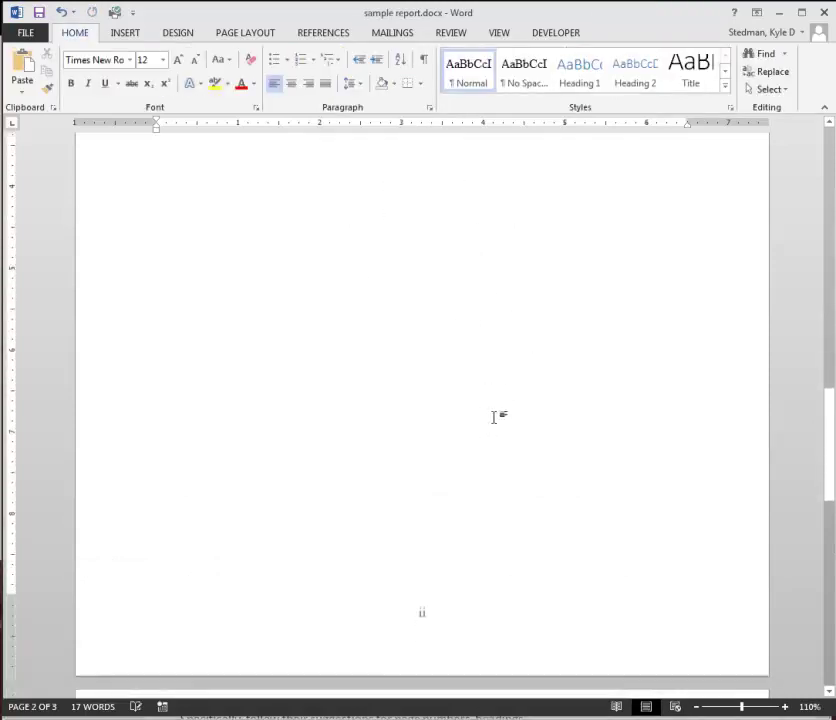
scroll(497, 435, "up", 15)
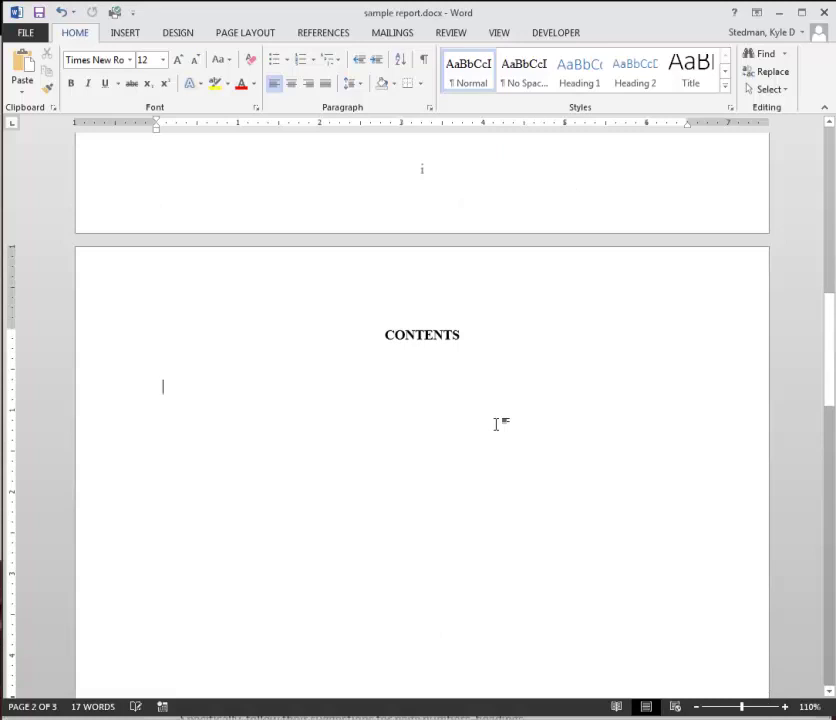
type("APSDIFJA;SDIJF ")
type("A;WEIFJ;AWE")
key("ctrl+Return")
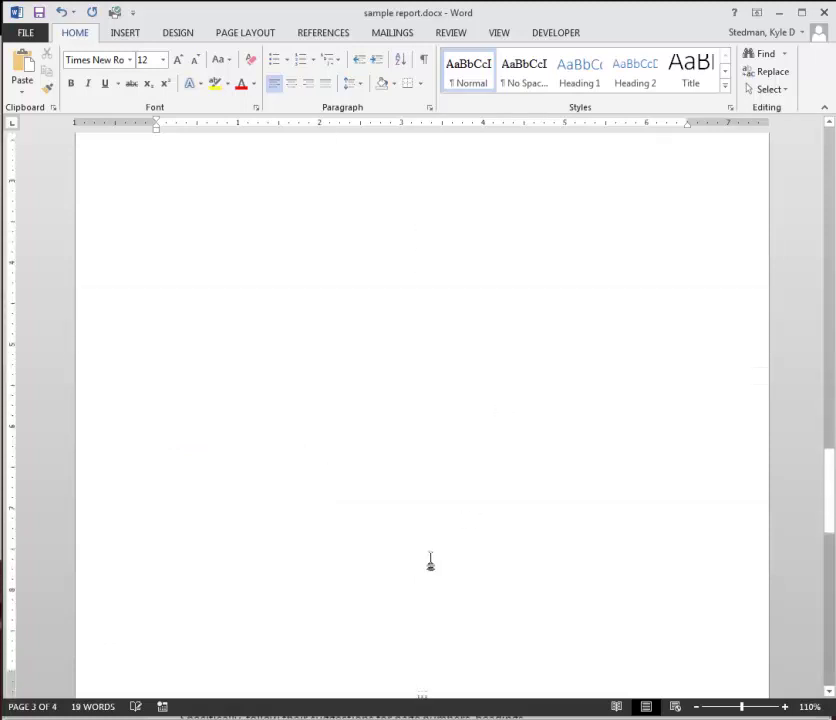
scroll(430, 562, "down", 5)
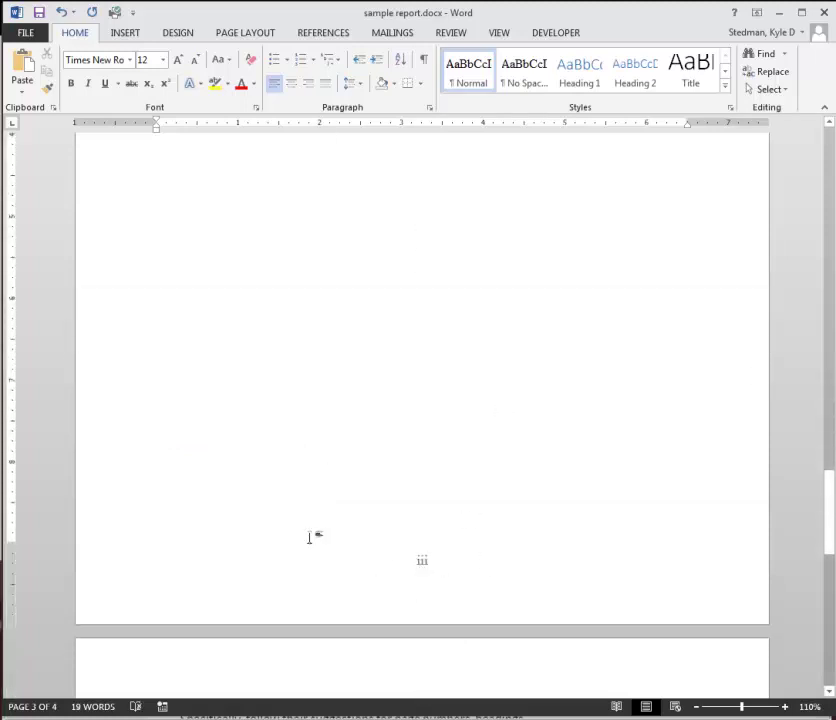
scroll(332, 528, "up", 5)
scroll(375, 491, "down", 3)
scroll(375, 490, "up", 3)
scroll(375, 490, "down", 3)
scroll(375, 491, "down", 5)
left_click(380, 490)
- Type a second test line on the next page, add another page break, then remove the empty extra page
scroll(423, 612, "down", 1)
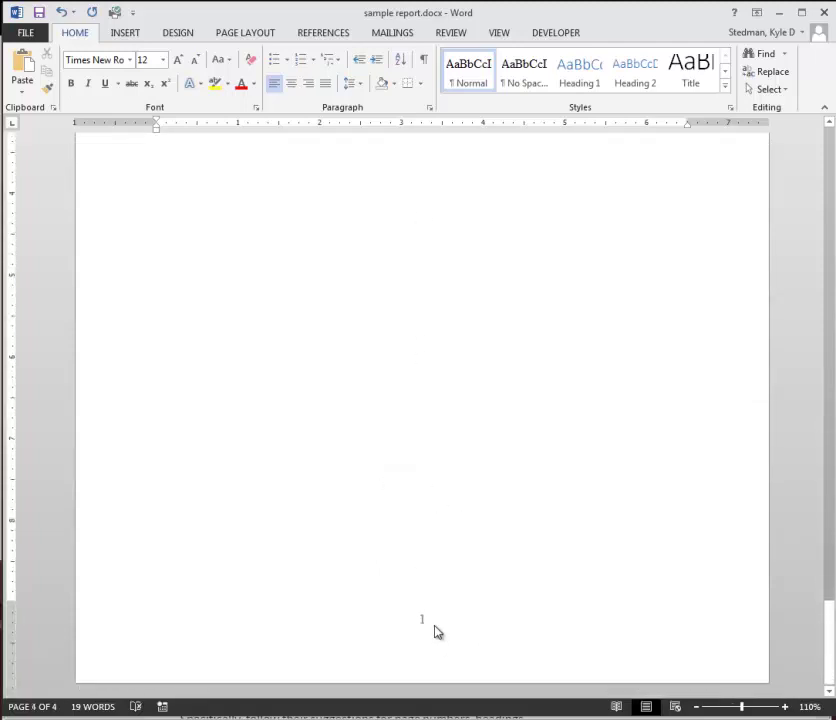
scroll(445, 470, "up", 1)
type("ASD'POFKA'WPKFA'WOKFA'PEFOKAW'EPOFK")
key("Return")
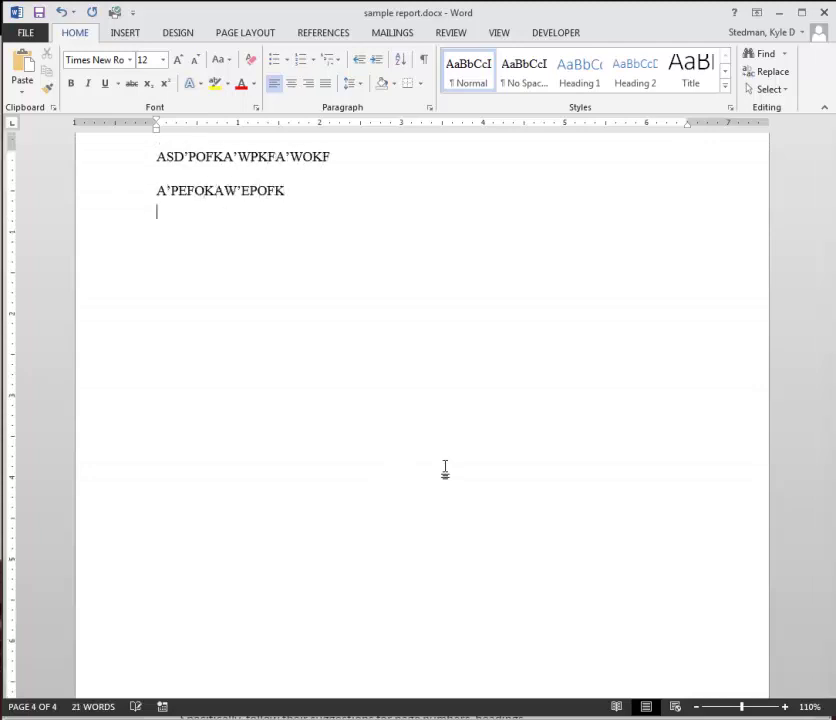
key("ctrl+Return")
scroll(446, 500, "down", 10)
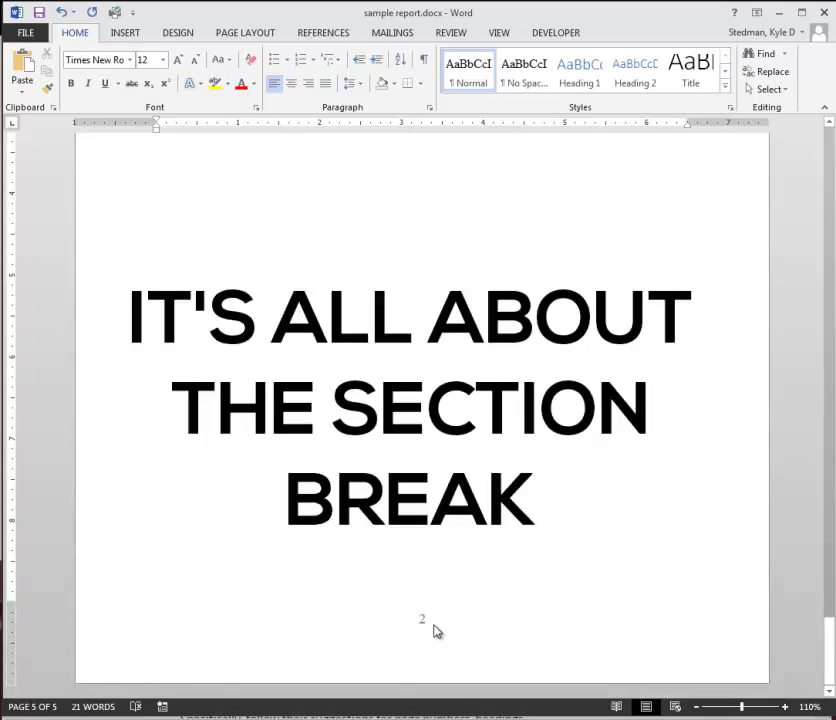
scroll(440, 620, "up", 14)
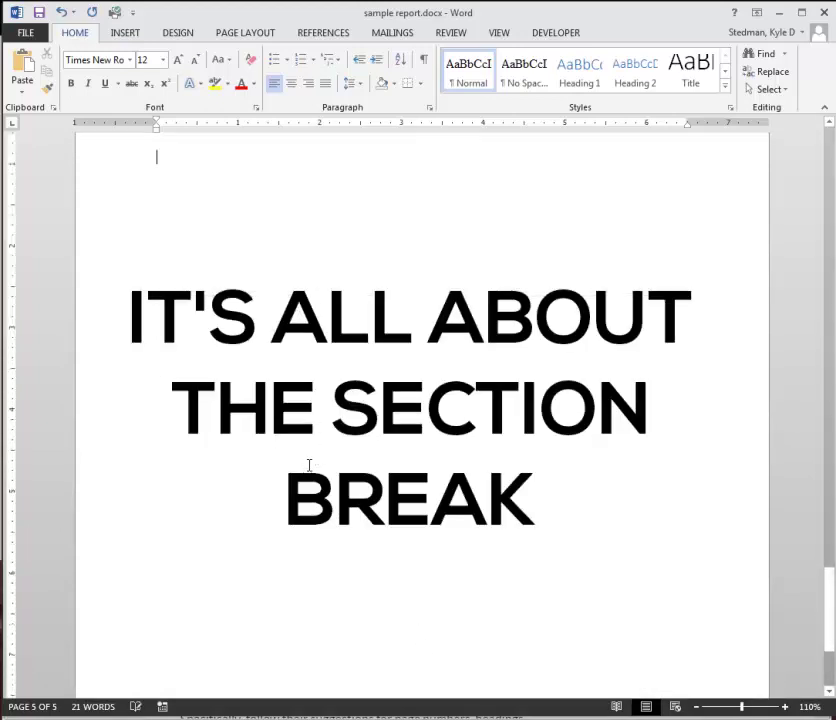
key("BackSpace")
- Replace the test lines with a bold 'INTRODUCTION' heading on page 3
left_click_drag(310, 442, 157, 403)
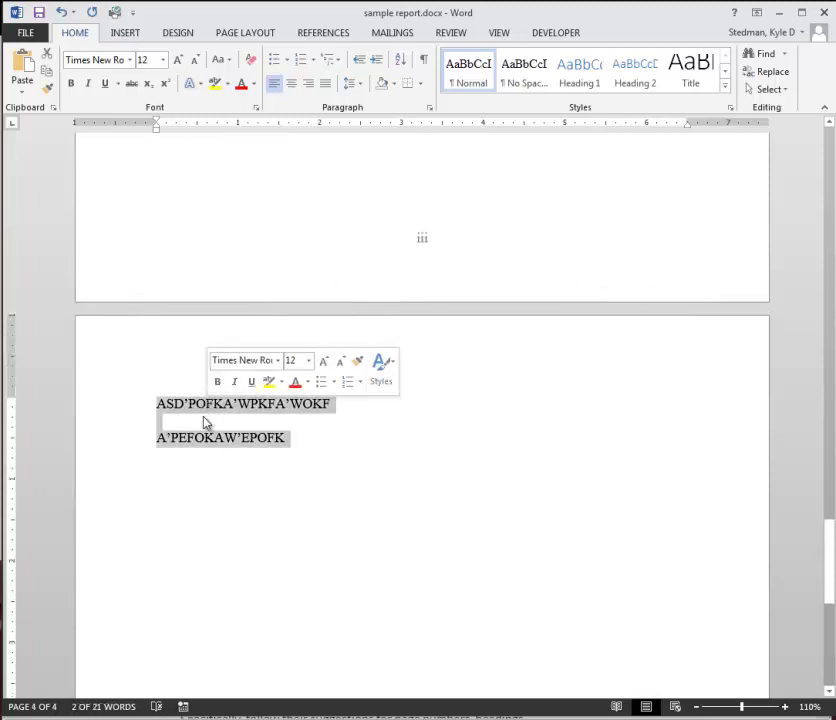
key("ctrl+b")
key("BackSpace")
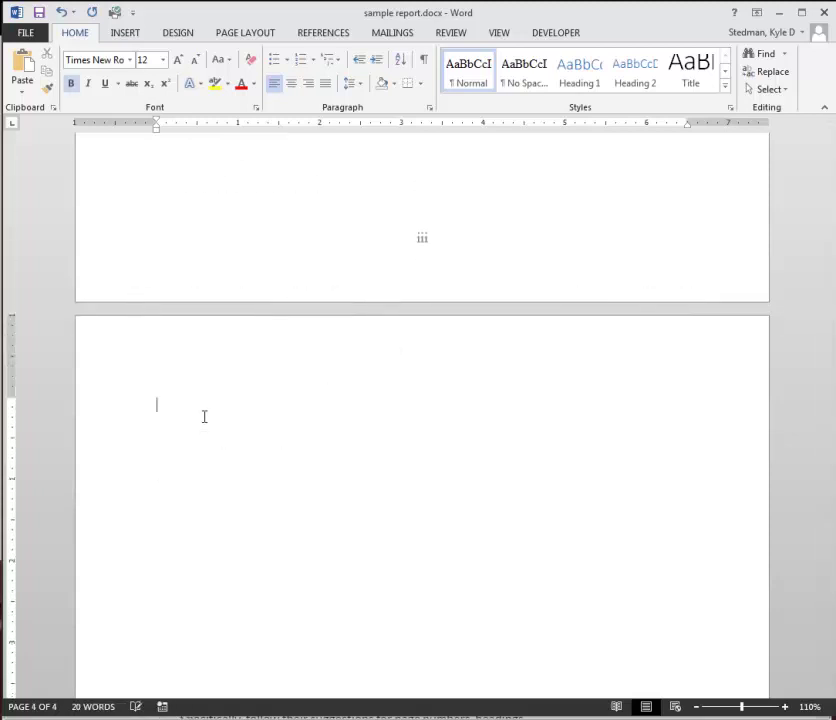
type("INTRODUCTION")
scroll(300, 388, "down", 5)
key("ctrl+Return")
key("BackSpace")
key("BackSpace")
scroll(397, 476, "up", 5)
left_click_drag(259, 444, 156, 410)
key("BackSpace")
- Unlink page 3's footer from the previous section by turning off Link to Previous
scroll(240, 396, "down", 1)
scroll(240, 396, "down", 7)
double_click(492, 594)
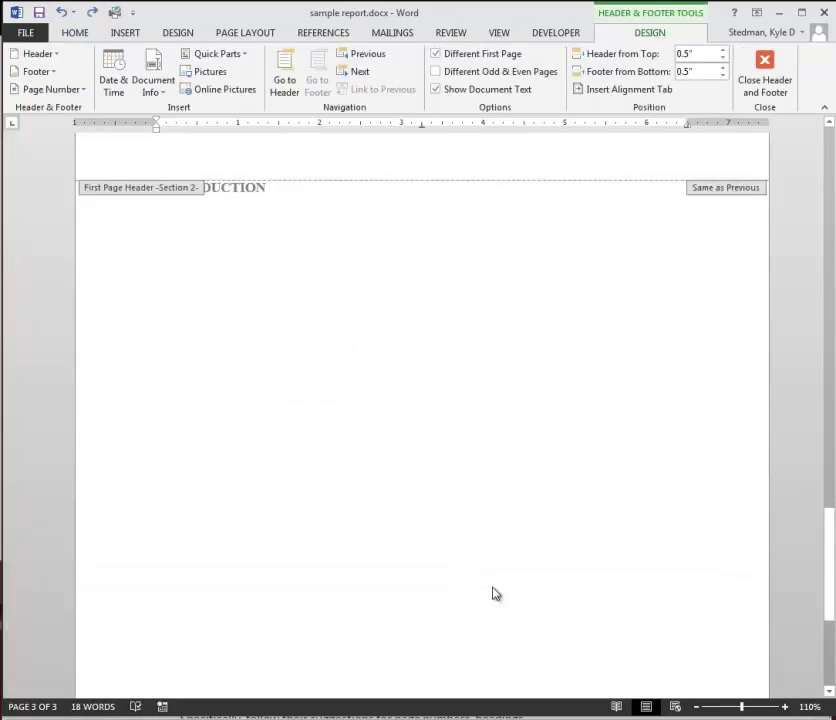
scroll(513, 295, "down", 10)
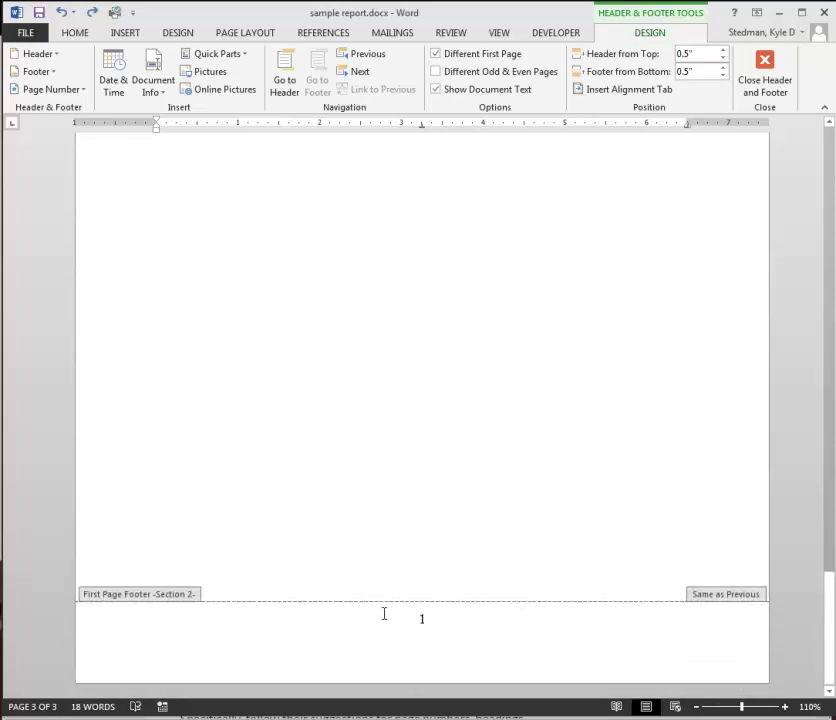
scroll(383, 619, "up", 10)
scroll(390, 619, "up", 15)
left_click(475, 417)
scroll(419, 428, "up", 10)
scroll(420, 430, "down", 15)
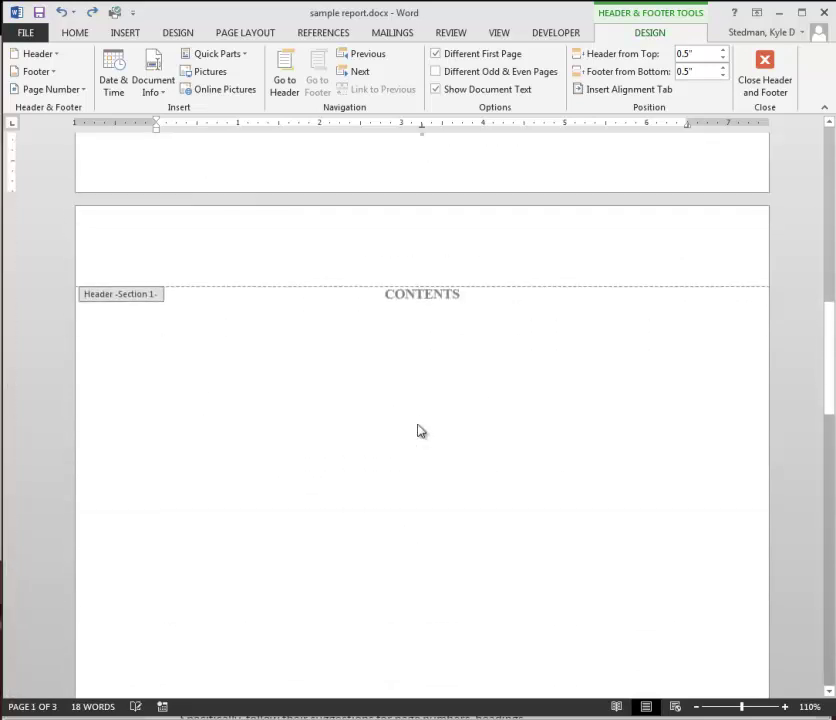
scroll(433, 483, "down", 15)
scroll(443, 488, "down", 3)
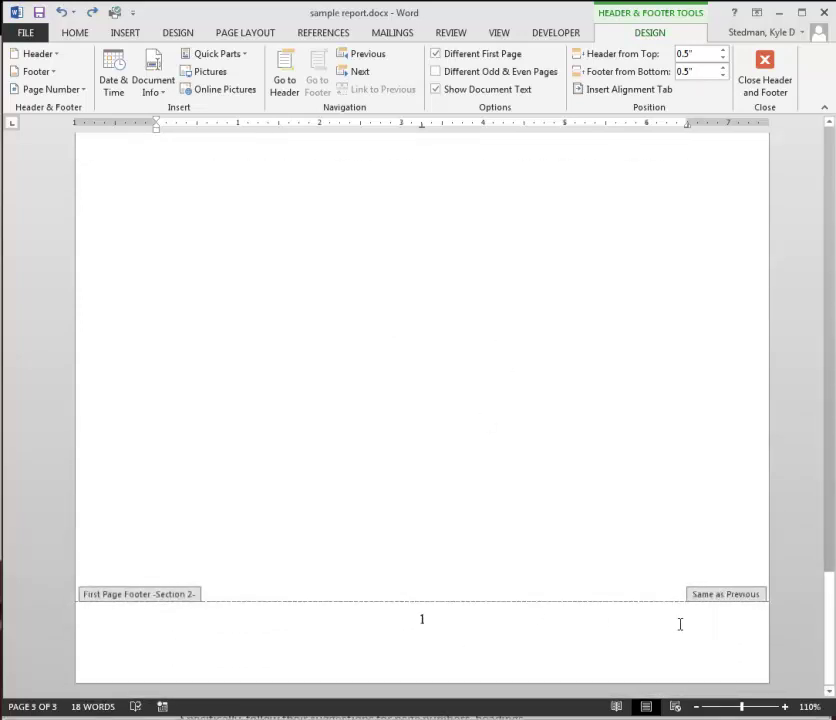
scroll(680, 624, "up", 15)
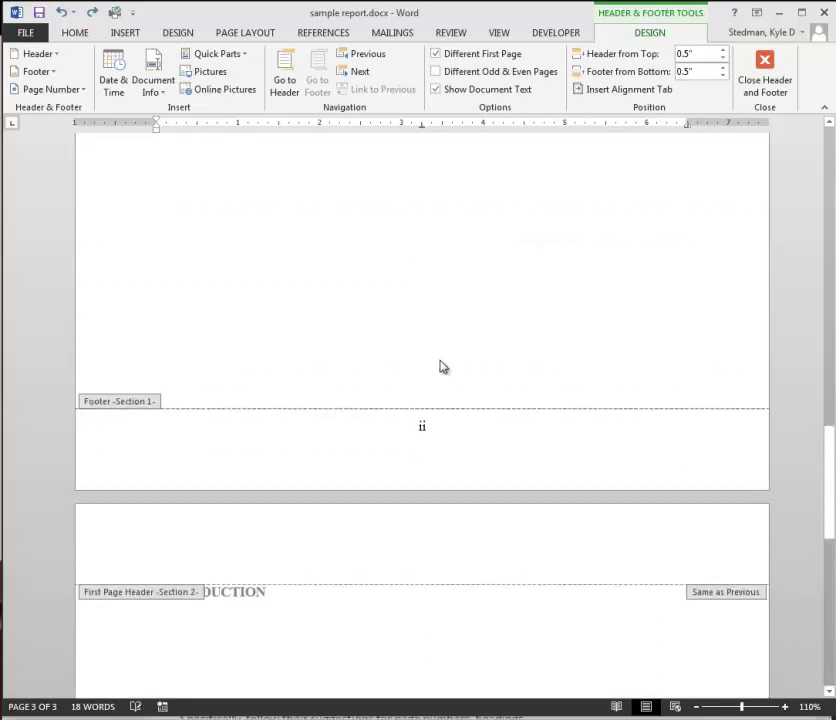
scroll(754, 640, "down", 14)
scroll(640, 640, "down", 1)
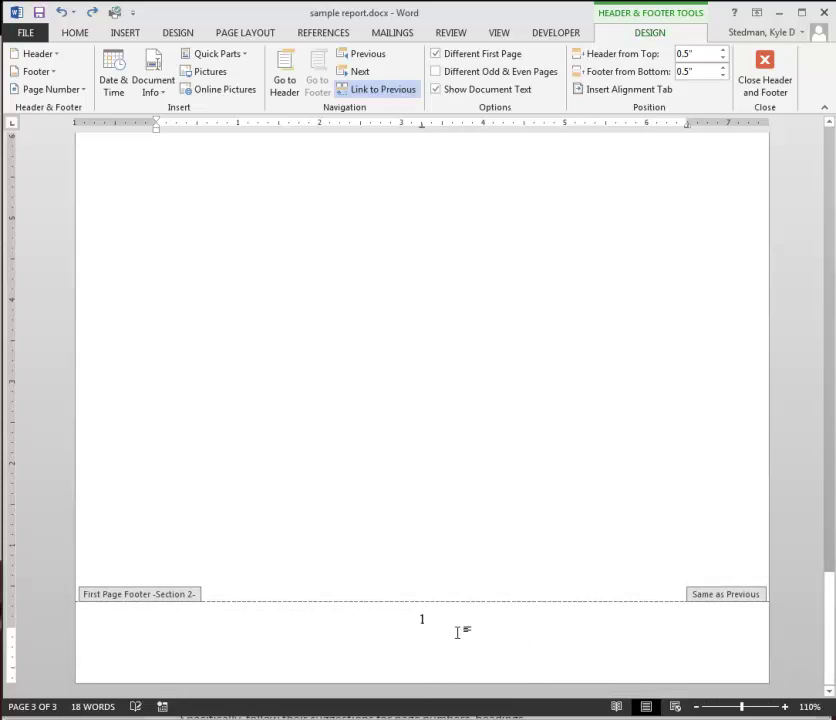
left_click(378, 97)
- Delete the 'i' page number from the title page footer
scroll(600, 589, "up", 5)
scroll(600, 589, "up", 15)
left_click(437, 502)
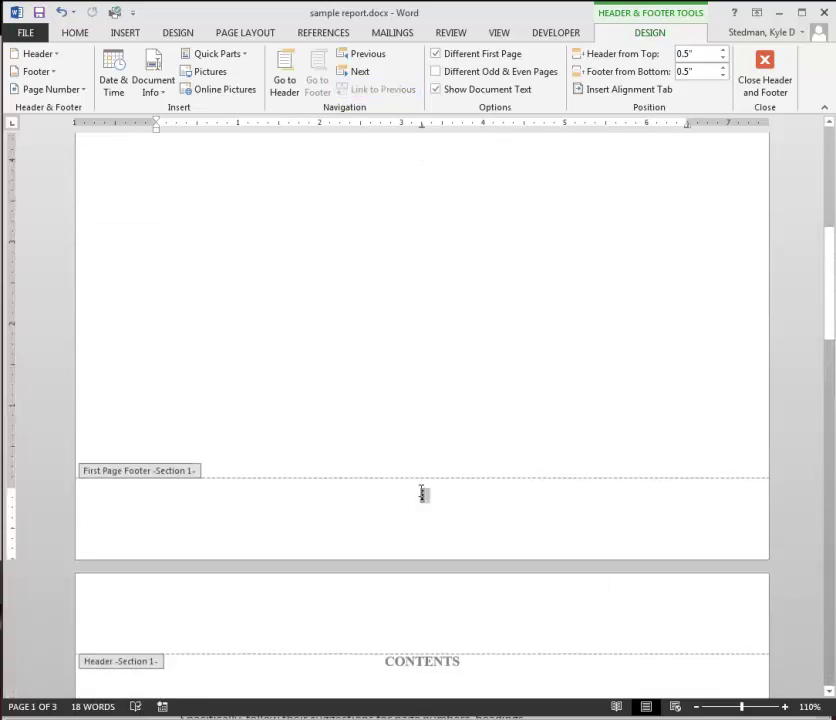
double_click(422, 494)
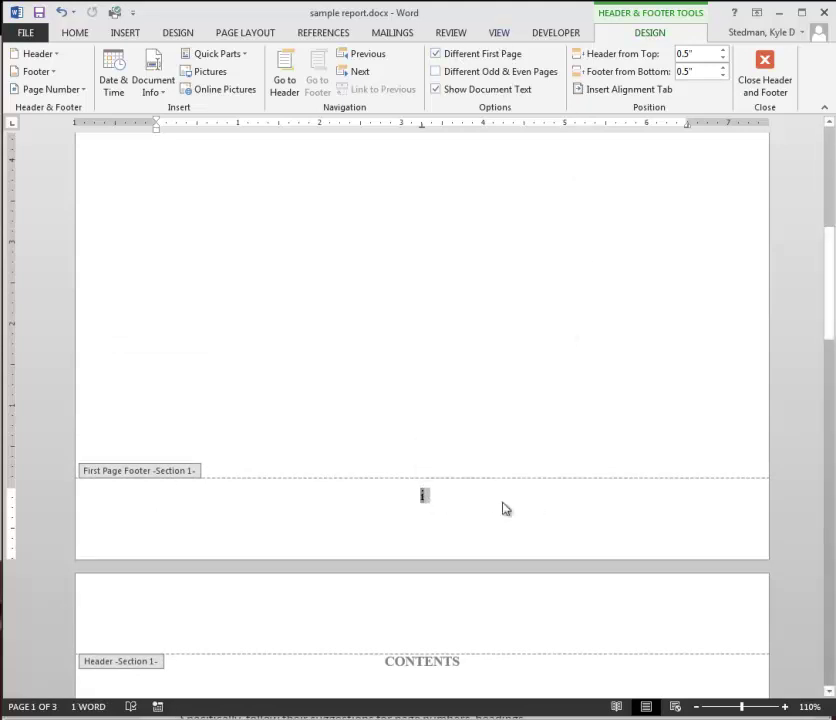
key("Delete")
scroll(502, 505, "up", 5)
scroll(500, 505, "down", 8)
scroll(502, 508, "down", 6)
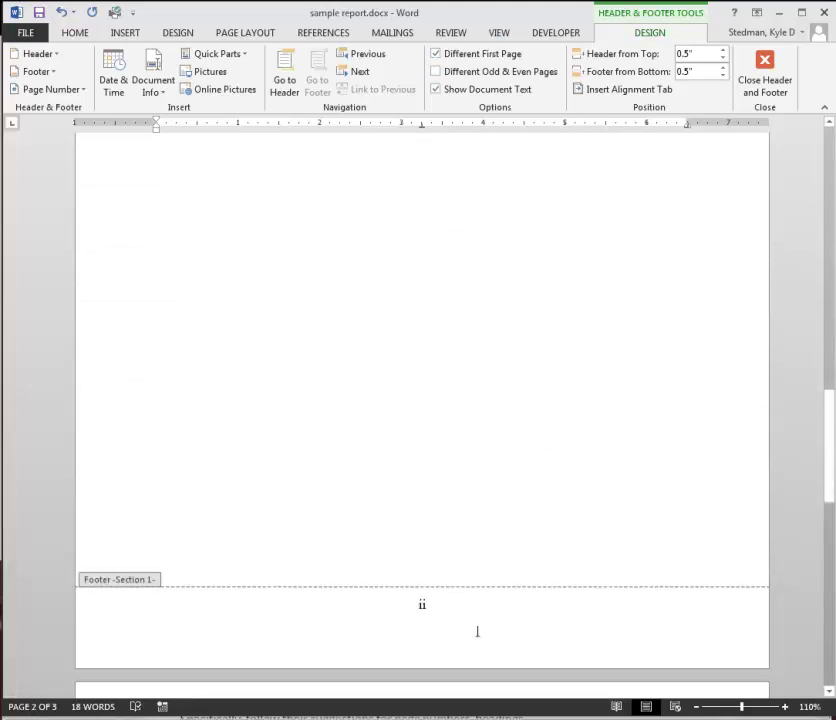
scroll(491, 513, "up", 5)
scroll(491, 513, "down", 8)
scroll(500, 88, "up", 1)
scroll(493, 376, "up", 10)
scroll(493, 376, "down", 15)
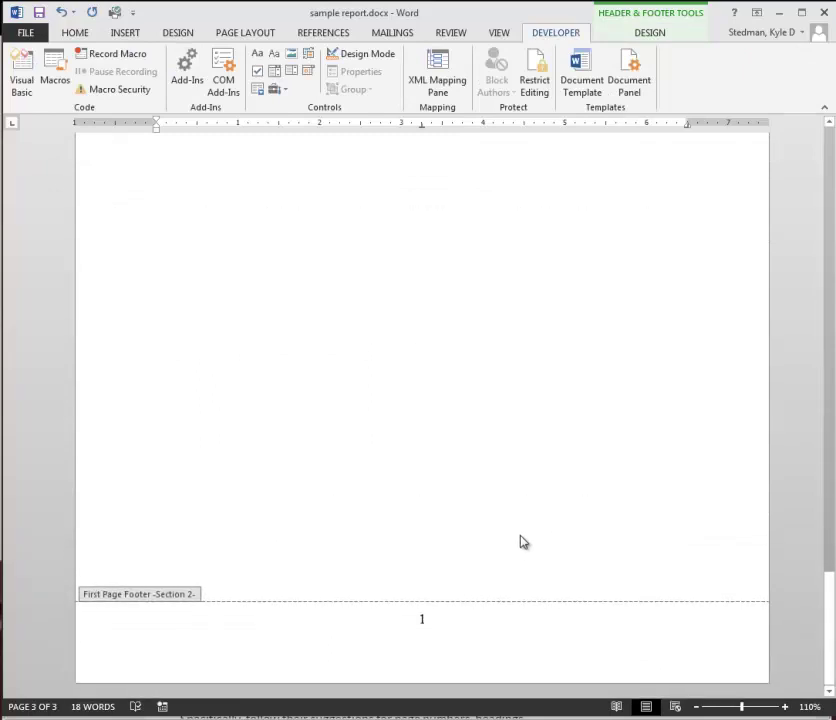
scroll(569, 457, "down", 5)
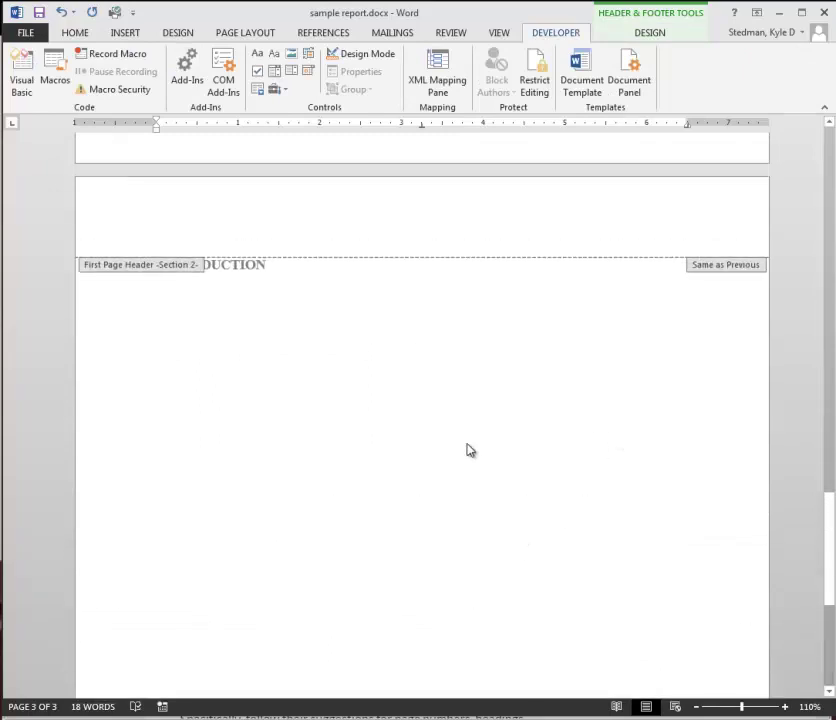
- Type several lines of filler text under the INTRODUCTION heading
double_click(435, 373)
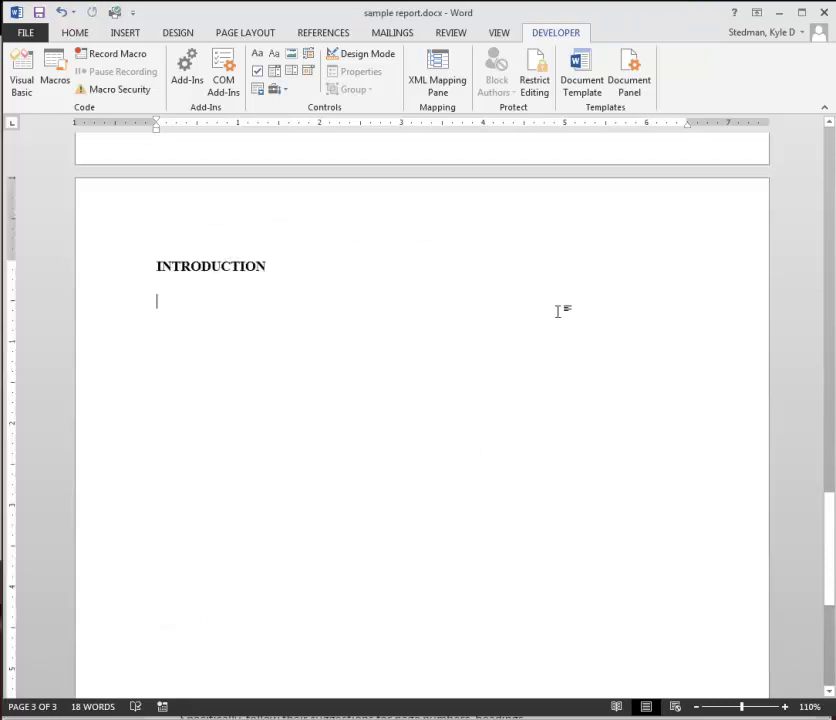
type("A;WEIOJFA;WEOIFJAW;awiejfa;woeijfaw")
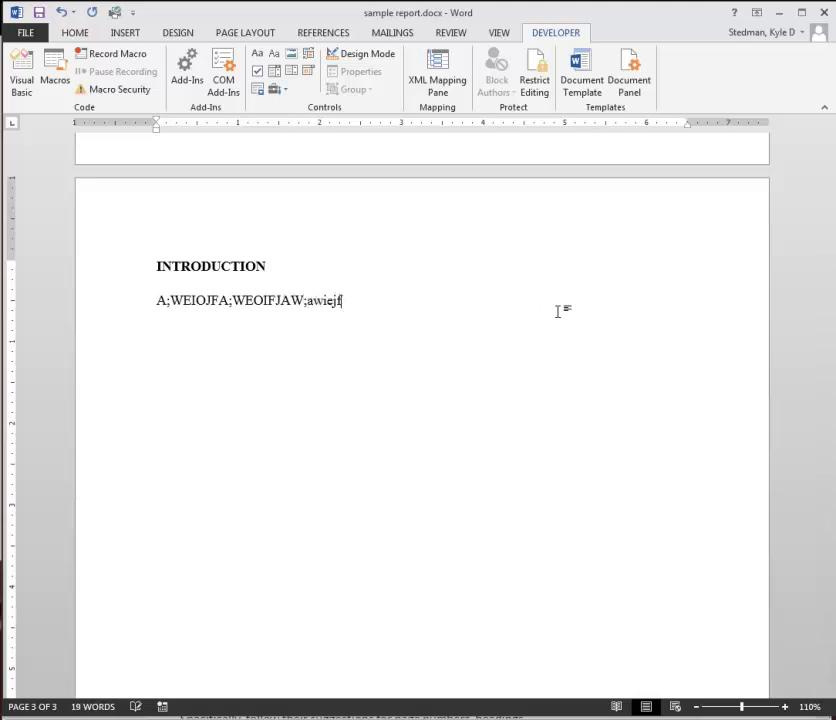
key("Return")
type("a;weoifjaw;oeif")
key("Return")
type("awef;oijewfa")
key("Return")
type("ew")
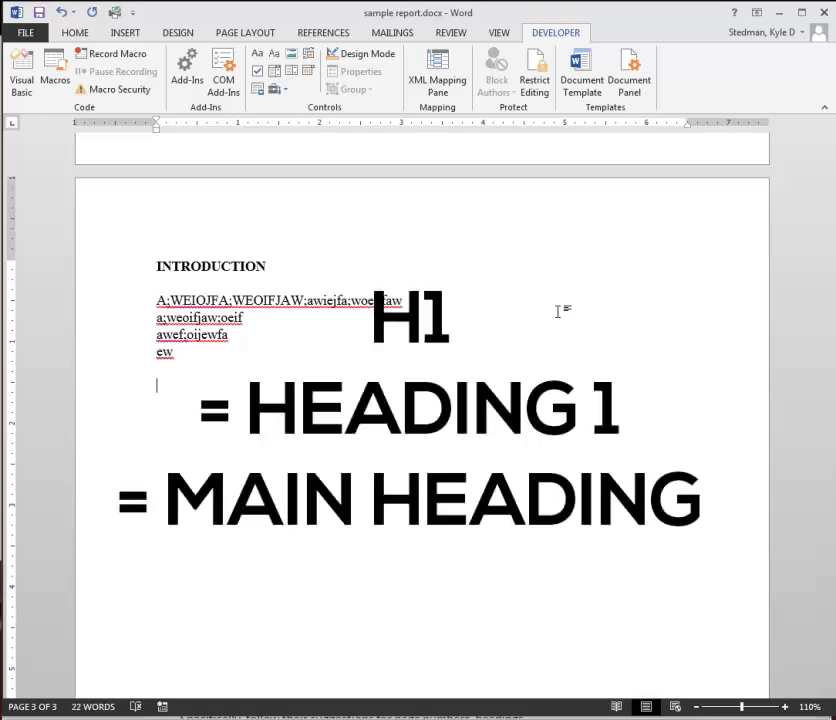
- Add 'Subheading in the Introduction Section' followed by three filler lines and an empty line
type("Subheading in the Introduction")
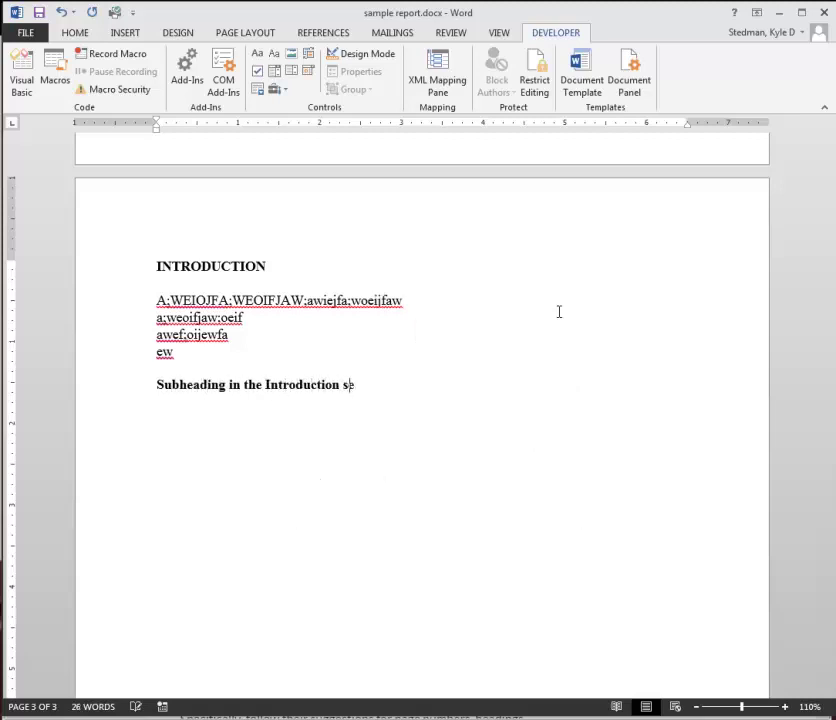
type("SE")
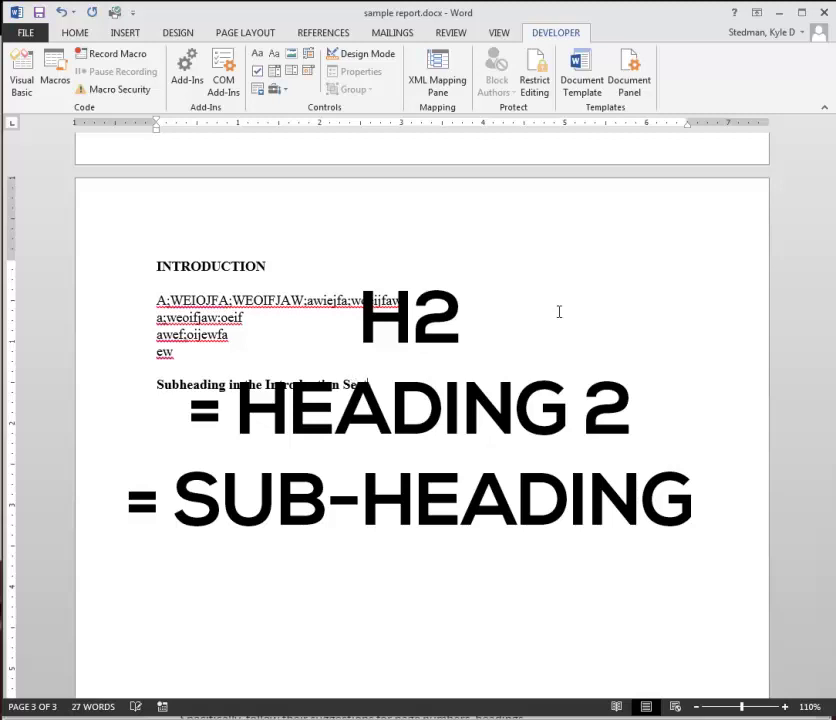
type(";aoweijfaweoijaw;eoij")
key("Return")
type(";aweoijfaweoij")
key("Return")
type(";awiefj;awoeifj;eoifj")
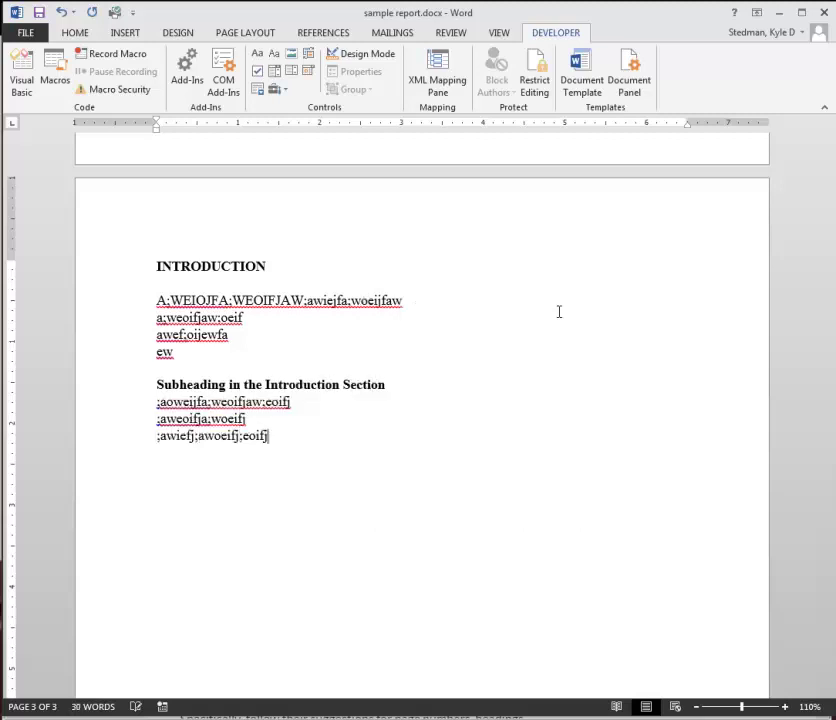
key("Return")
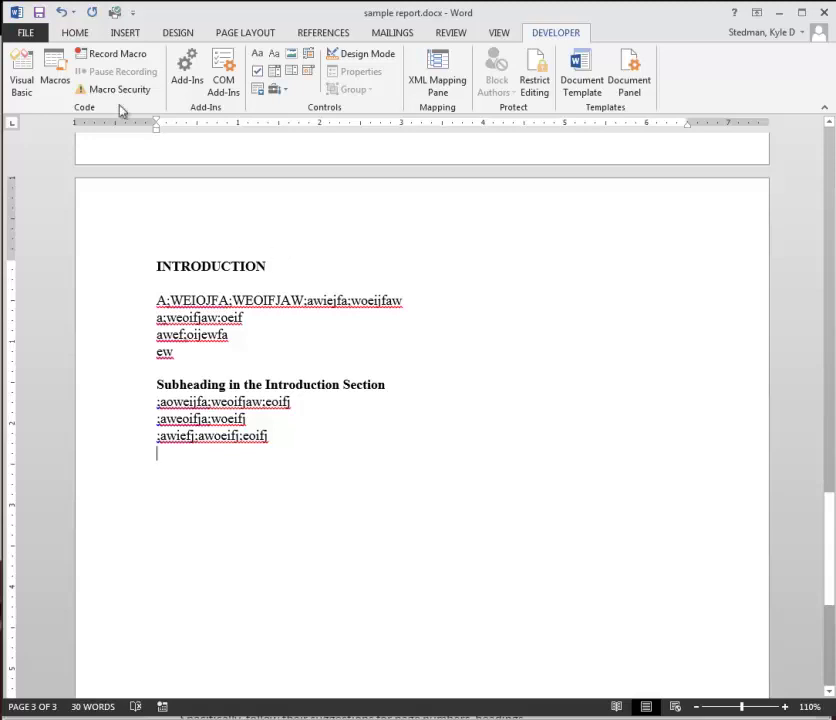
left_click(241, 266)
- Update Heading 1 to match the bold INTRODUCTION heading
left_click(77, 33)
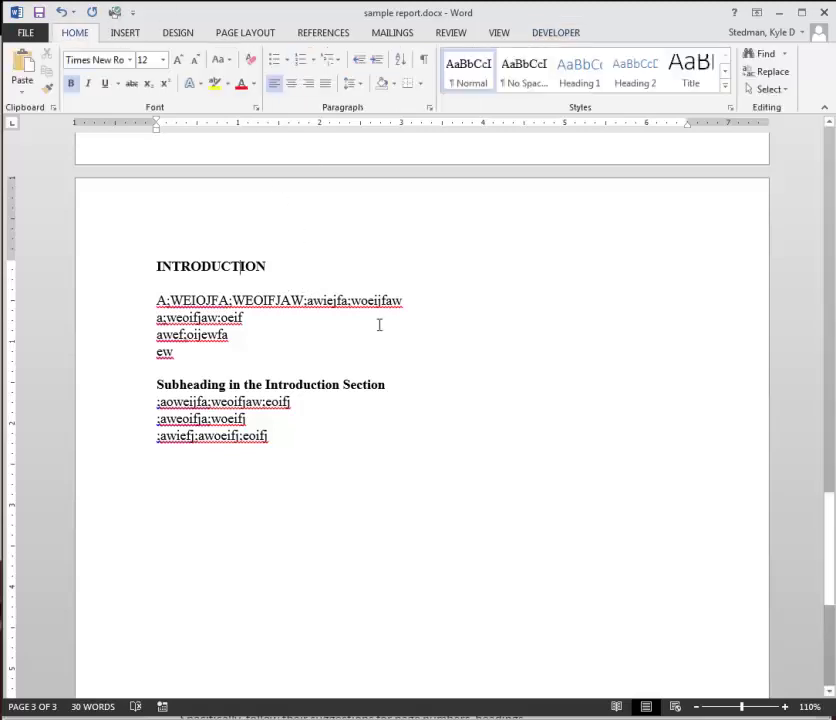
left_click_drag(268, 265, 144, 267)
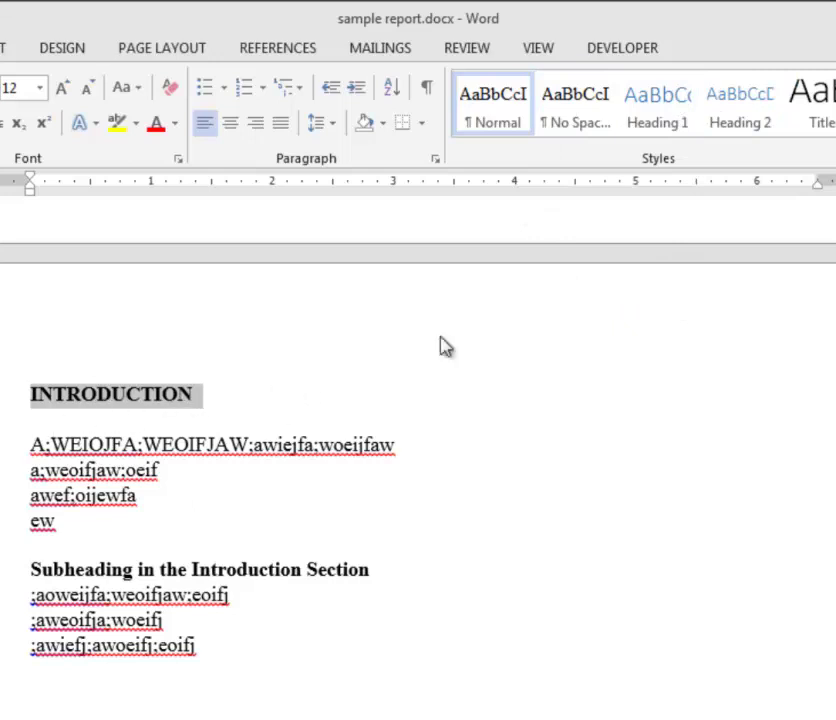
right_click(639, 126)
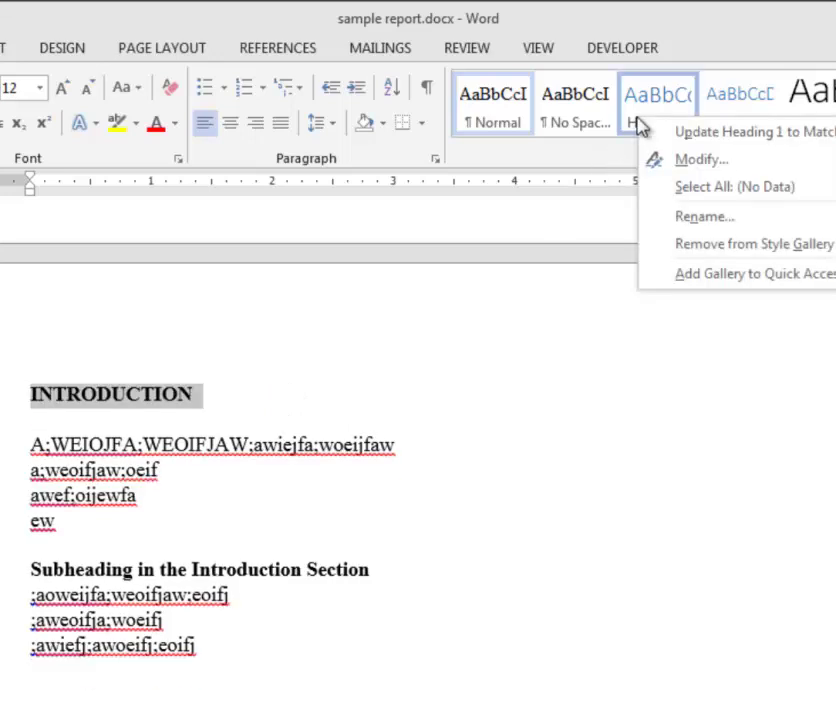
left_click(792, 140)
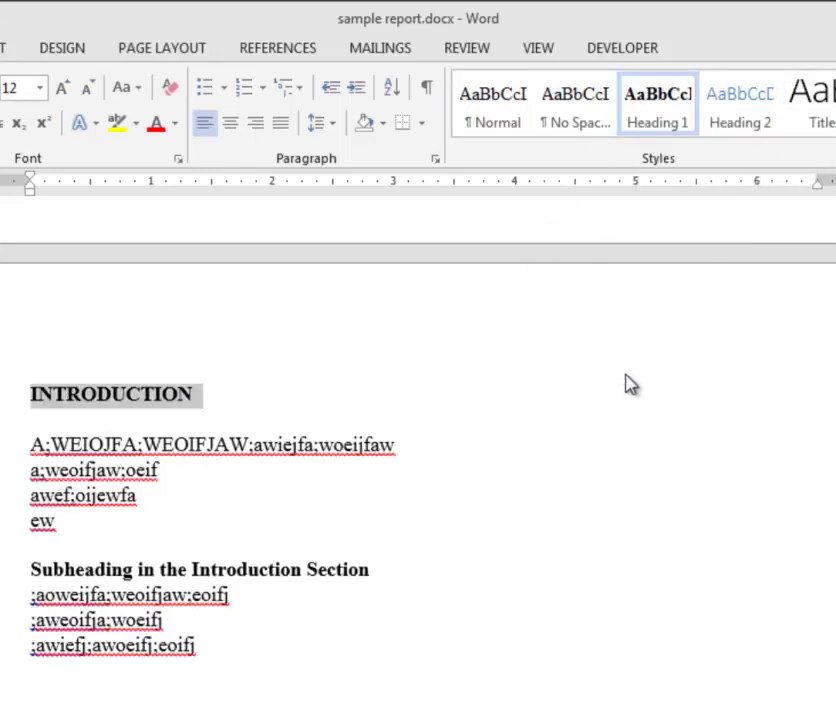
left_click(312, 648)
- Update Heading 2 to match the bold 'Subheading in the Introduction Section' line
left_click(337, 569)
left_click_drag(378, 569, 71, 575)
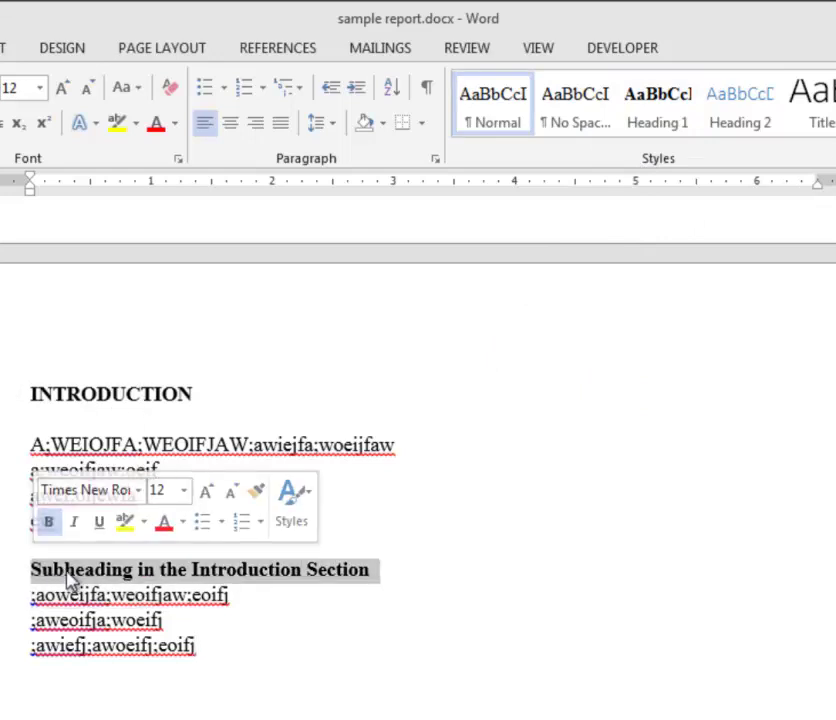
right_click(727, 108)
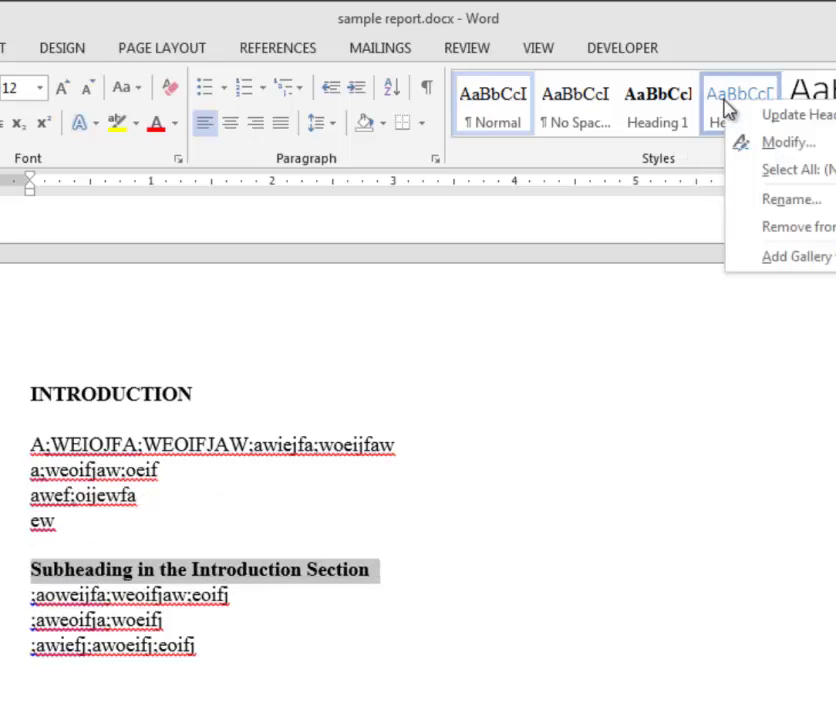
left_click(787, 118)
left_click(493, 621)
left_click(438, 662)
- Add two more lines of filler text and a new empty paragraph
key("Return")
key("Return")
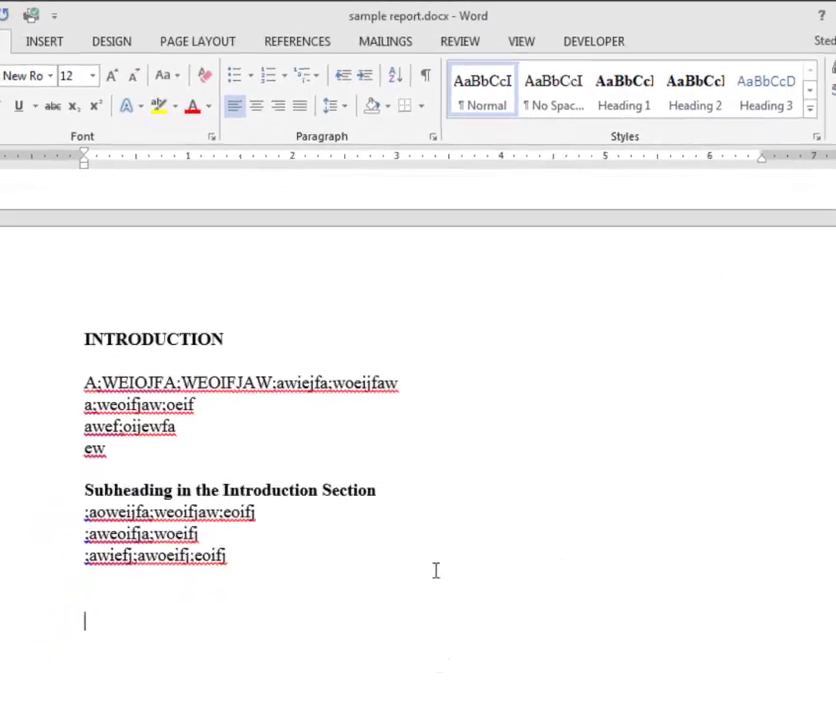
type("a;oweifja;woeifjawef")
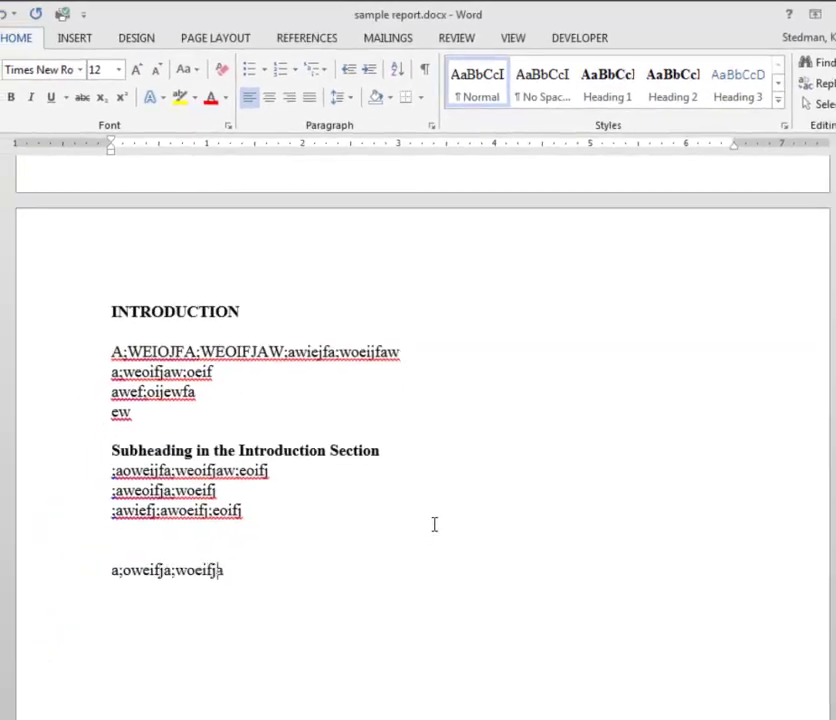
key("Return")
type("awef;aweifja;wef")
key("Return")
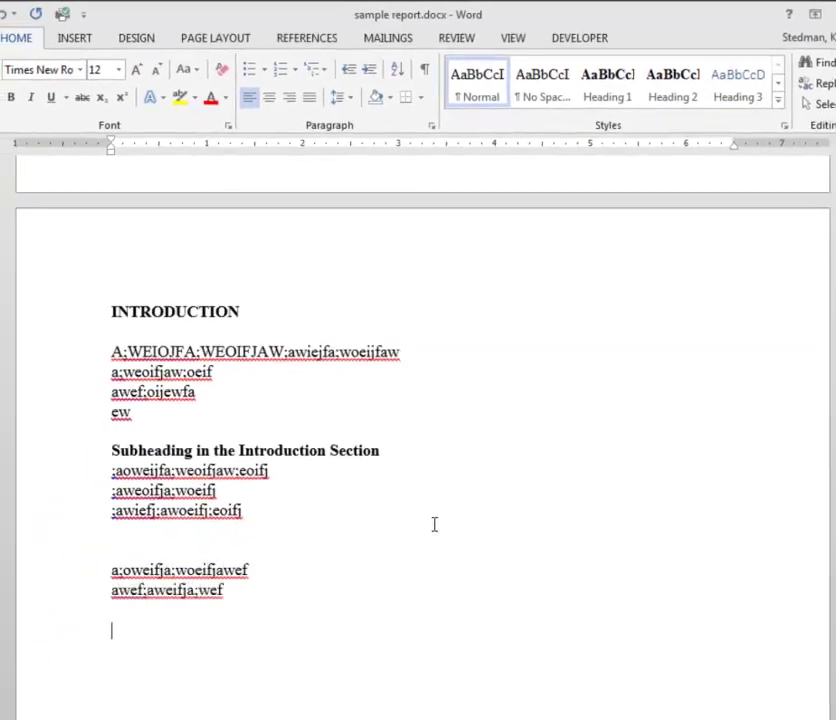
- Add a Heading 1 'START TYPING' with a body sentence, and update Normal to match it
left_click(607, 88)
type("Star")
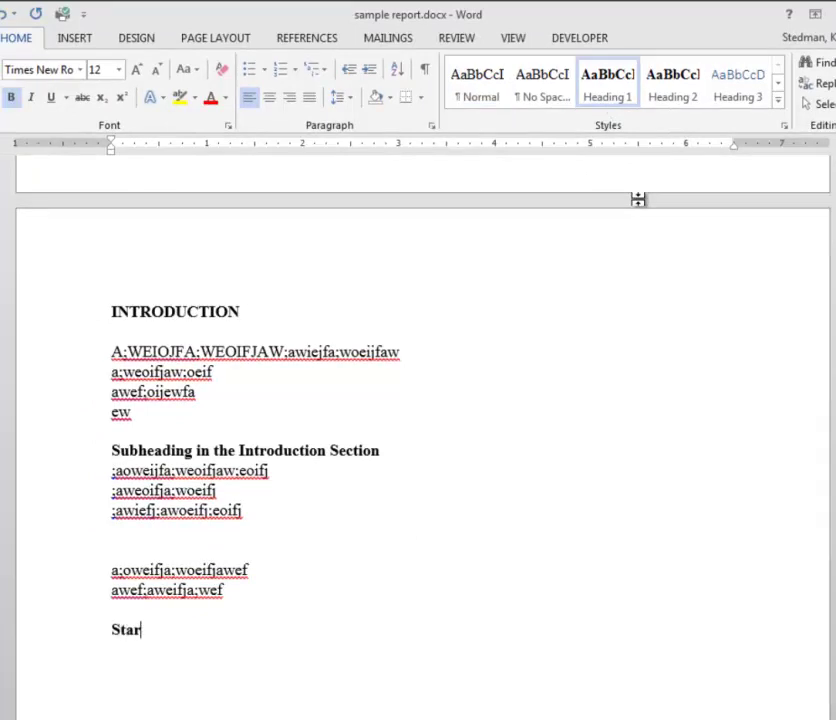
type("tART TYPING")
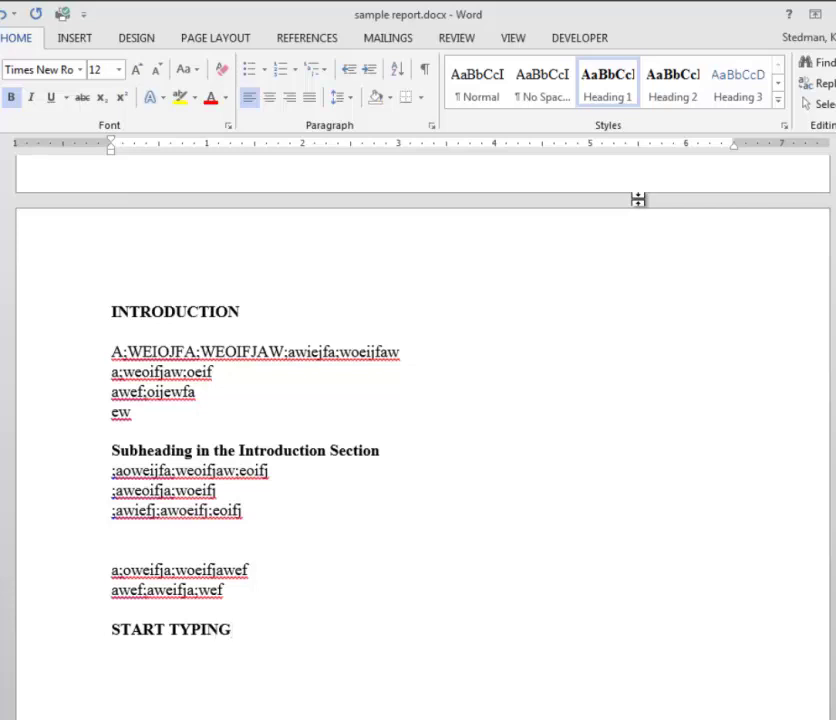
key("Return")
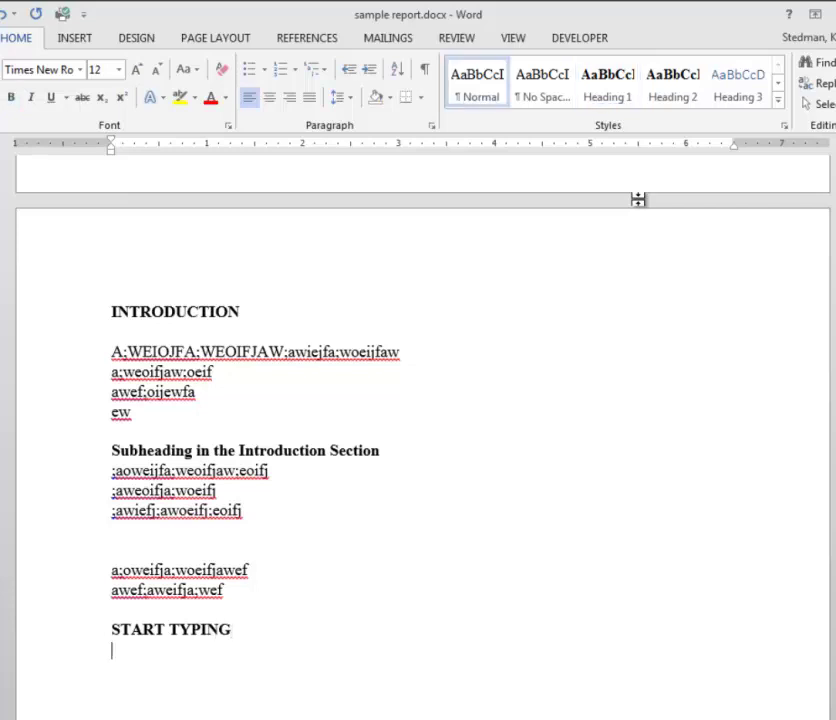
type("It knows ")
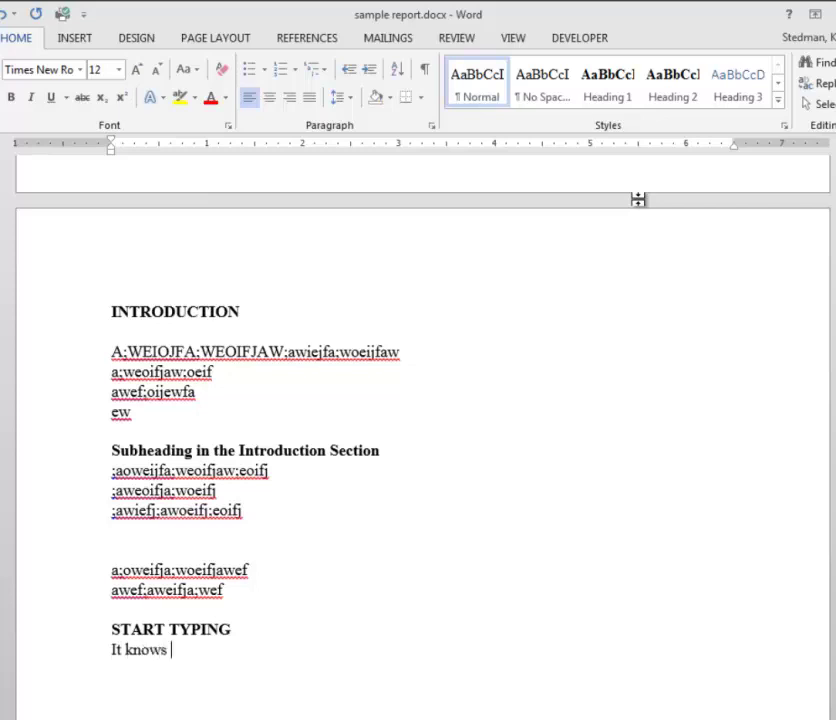
type("I'm back to my \"normal ")
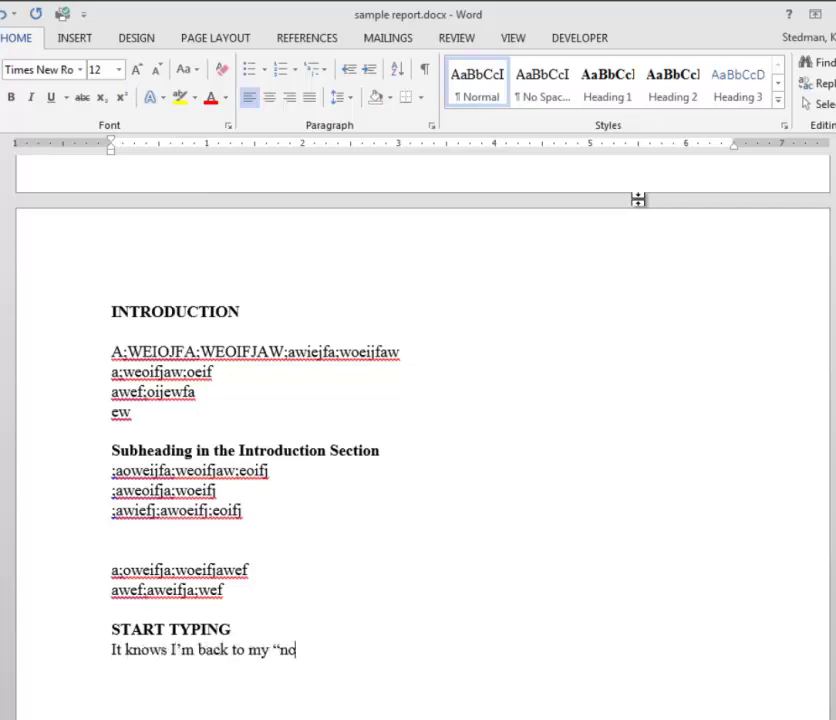
type("font.")
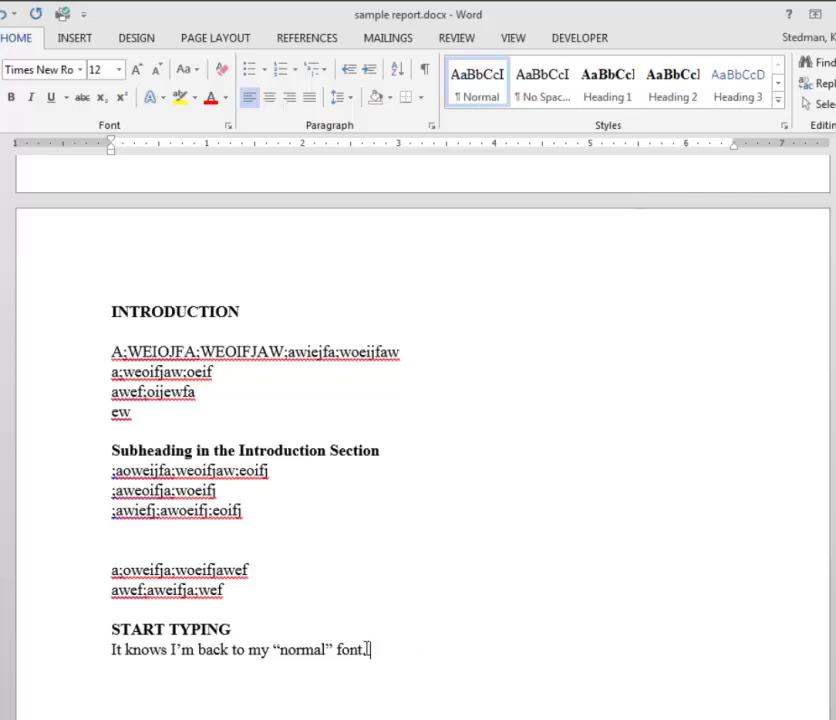
left_click_drag(373, 649, 84, 666)
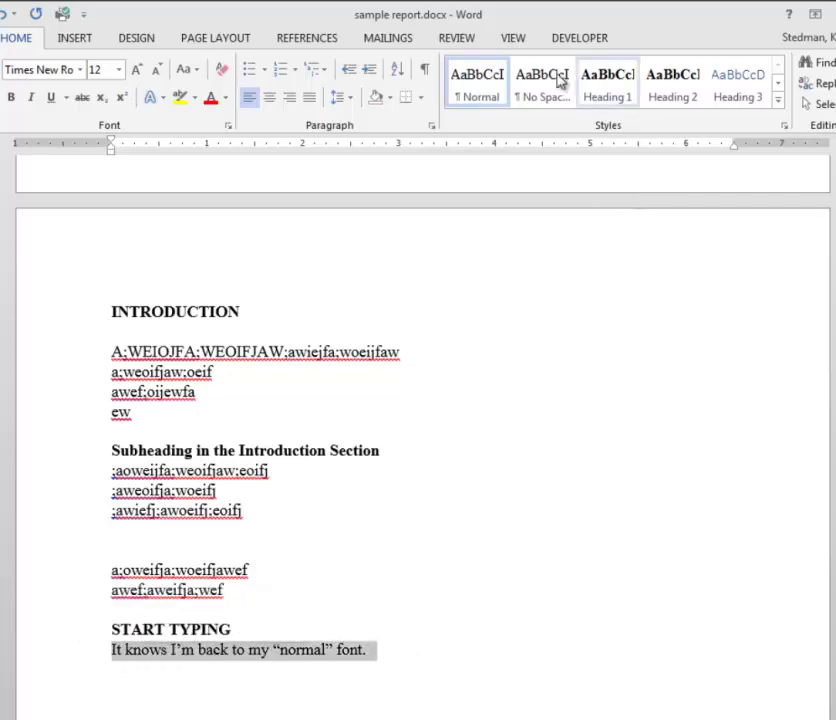
right_click(474, 88)
left_click(518, 98)
left_click(406, 638)
left_click(400, 658)
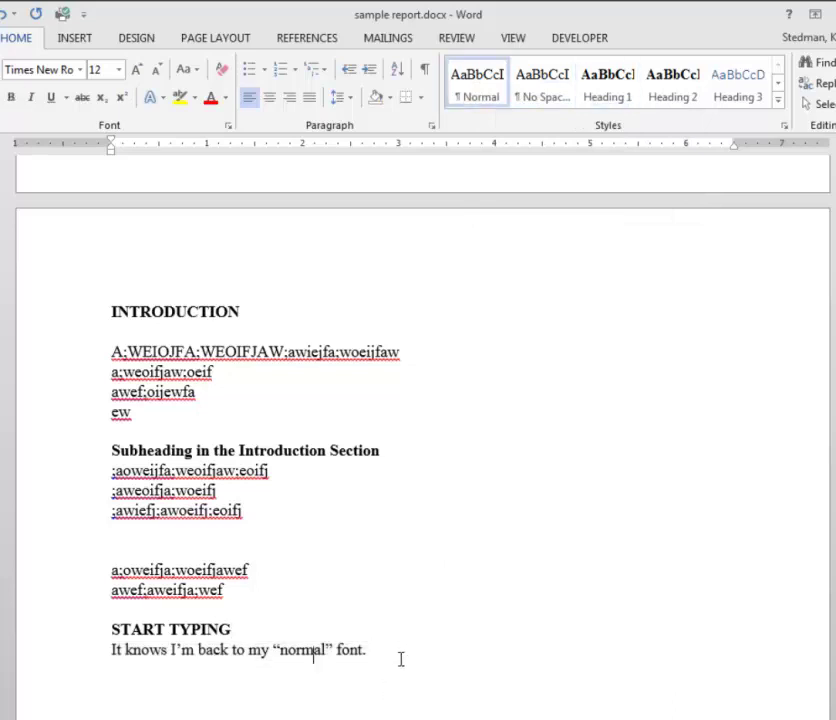
- Add the Heading 2 'Subheading again here' followed by 'More i' text
left_click(679, 92)
type("Subheading again here")
key("Return")
type("More in H2")
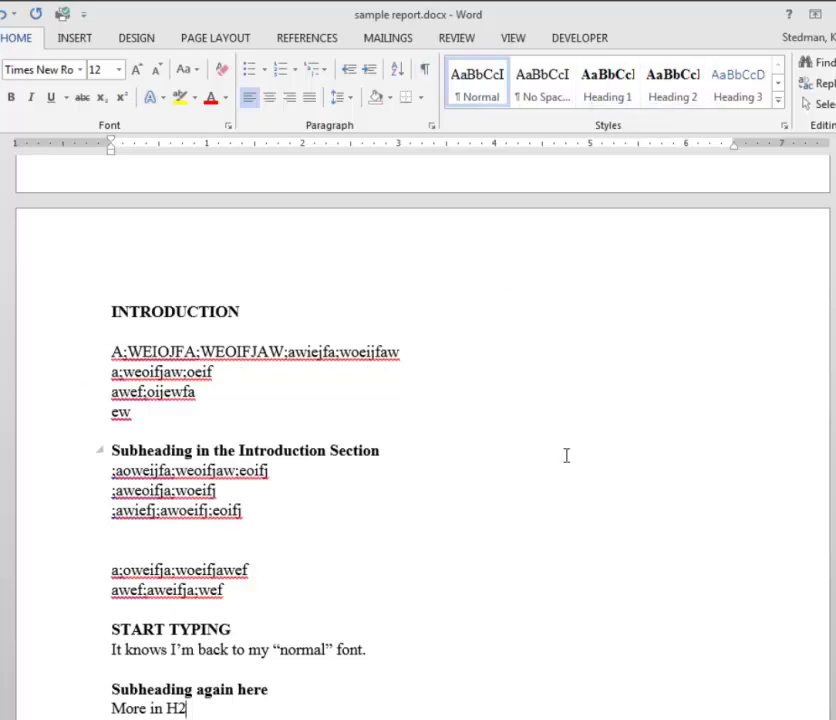
- Insert Automatic Table 1 below the CONTENTS title on page 2
scroll(566, 455, "down", 1)
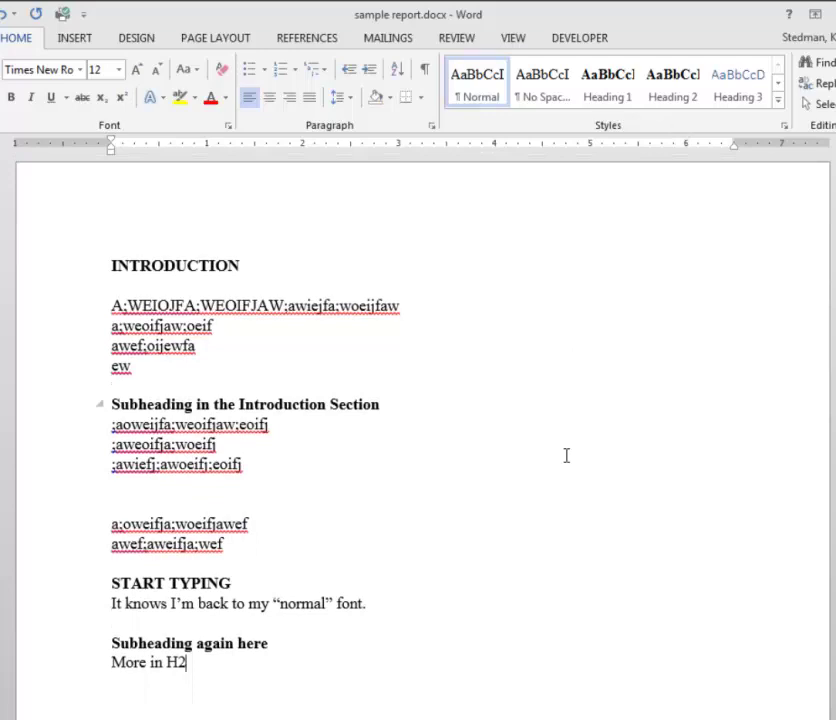
scroll(532, 463, "down", 5)
scroll(442, 556, "up", 5)
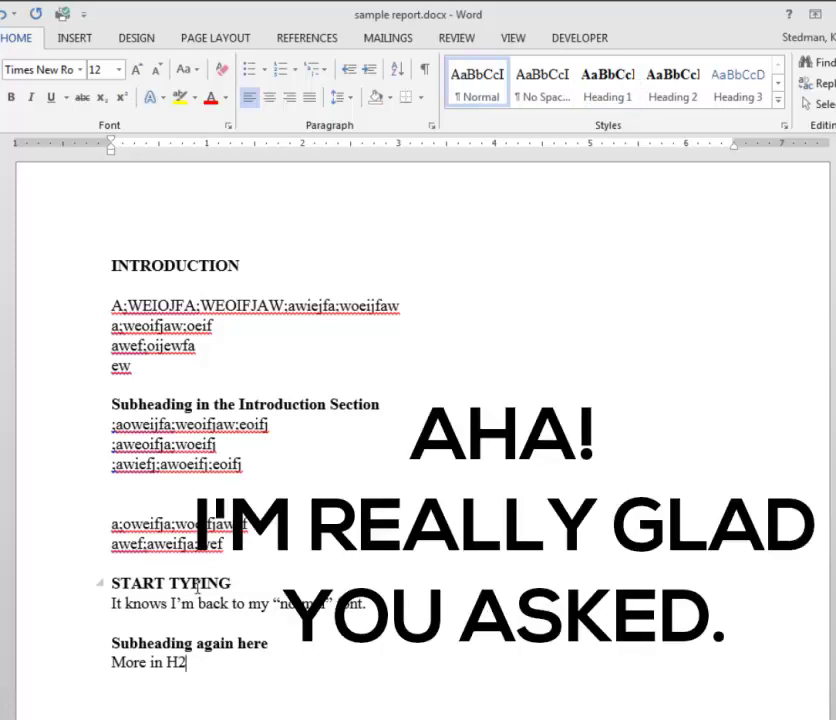
scroll(365, 590, "up", 15)
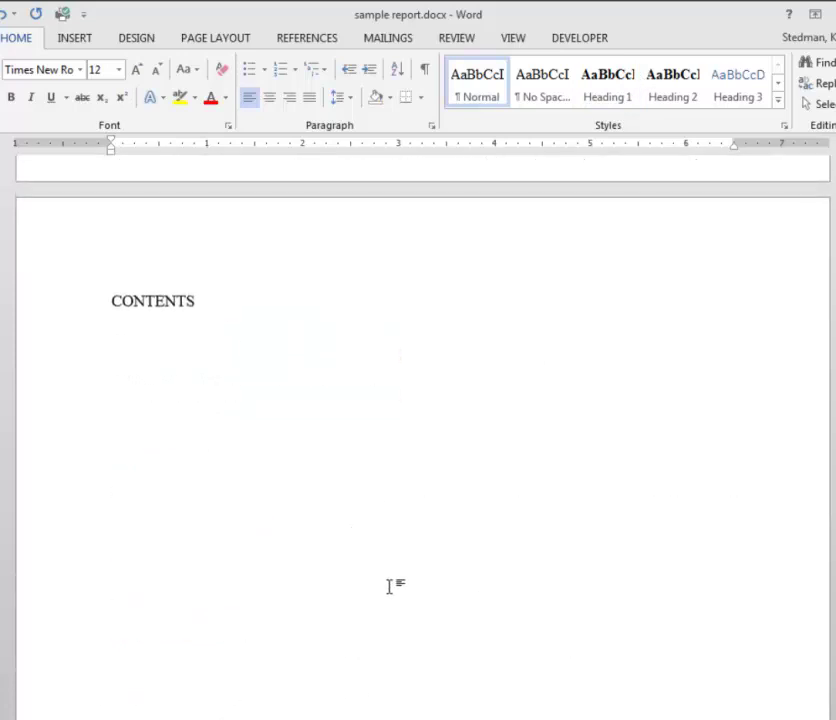
left_click(174, 349)
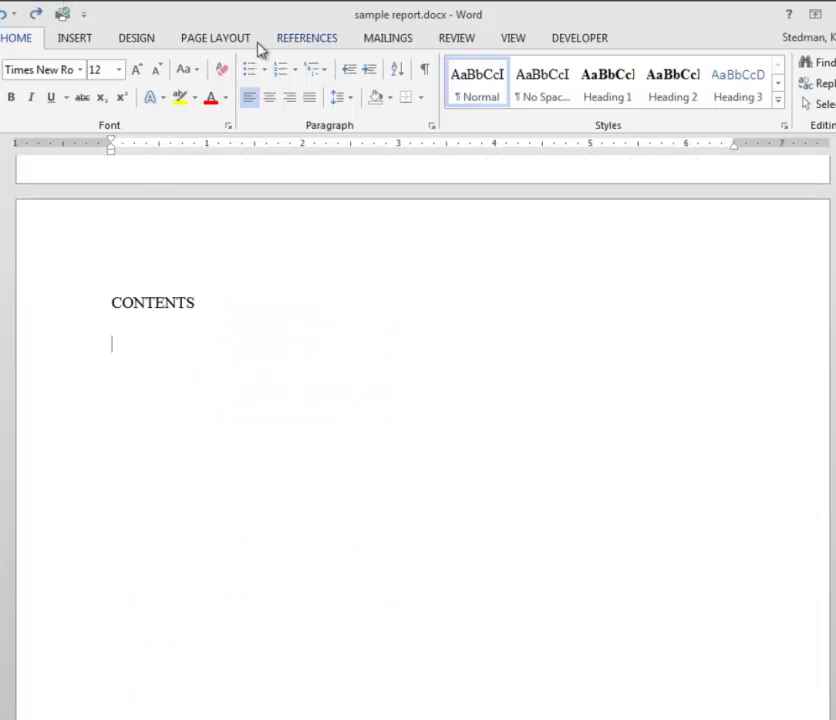
left_click(326, 42)
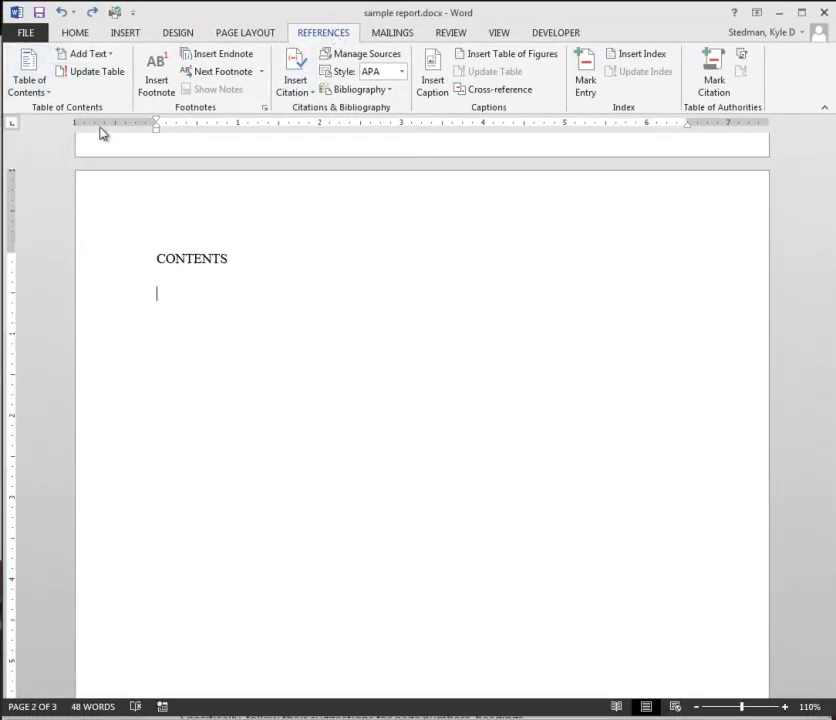
left_click(38, 92)
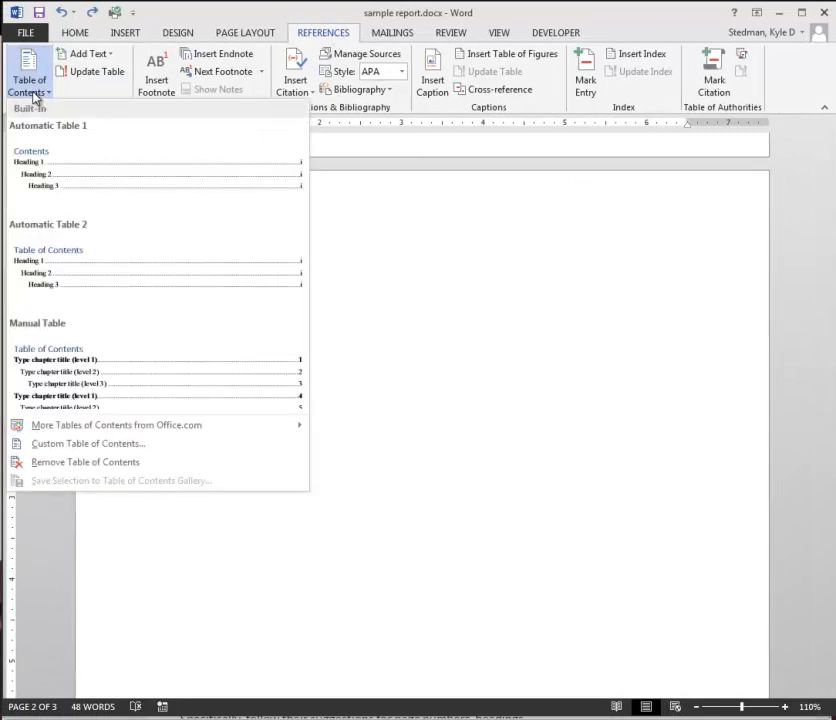
left_click(88, 174)
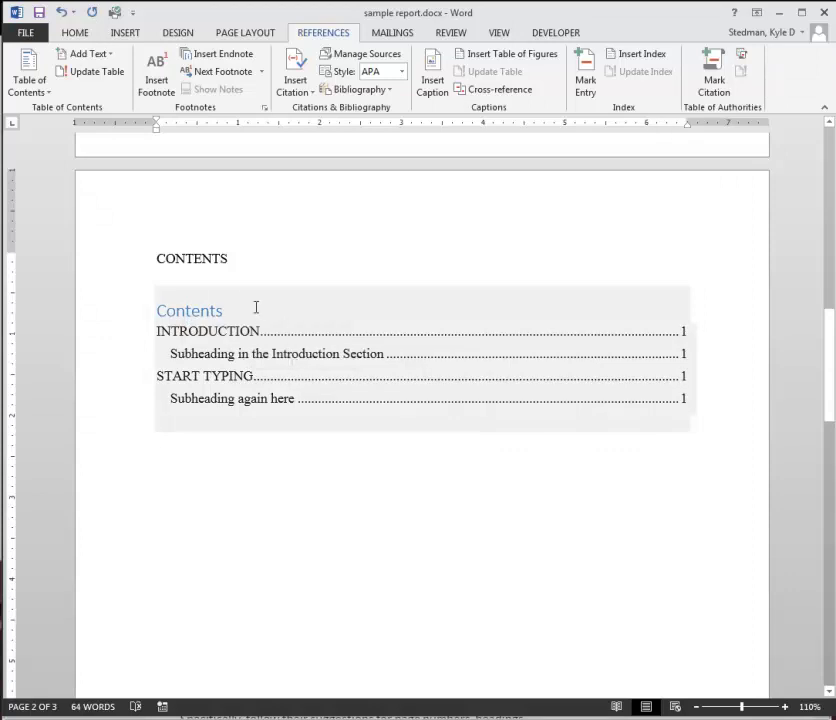
- Delete the old typed 'CONTENTS' title above the table of contents
left_click(197, 320)
left_click(231, 260)
left_click_drag(231, 260, 155, 258)
key("Delete")
key("Delete")
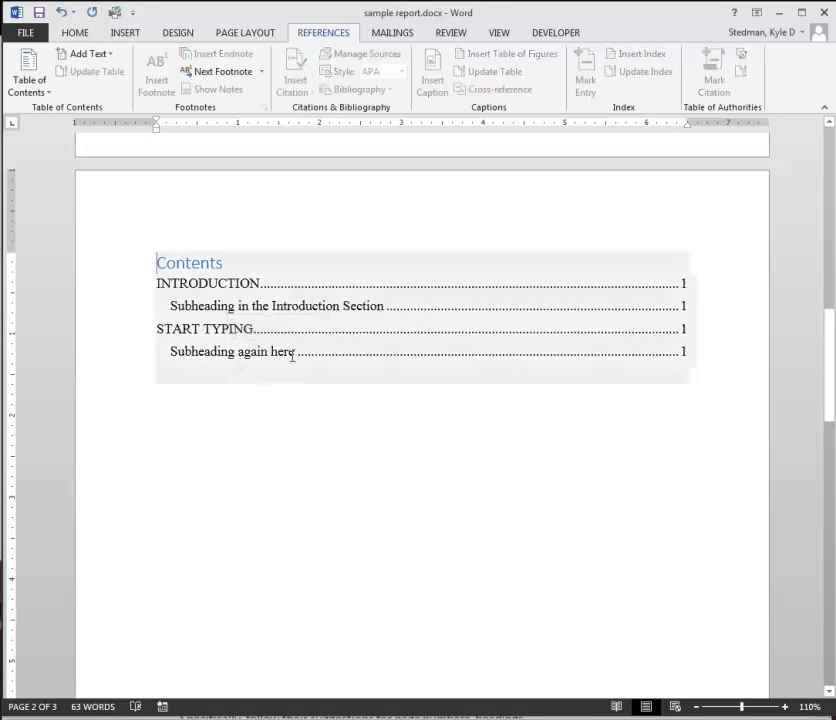
- Insert a page break after 'More in H2' to start page 4
scroll(329, 345, "down", 3)
scroll(394, 388, "up", 3)
scroll(396, 389, "down", 10)
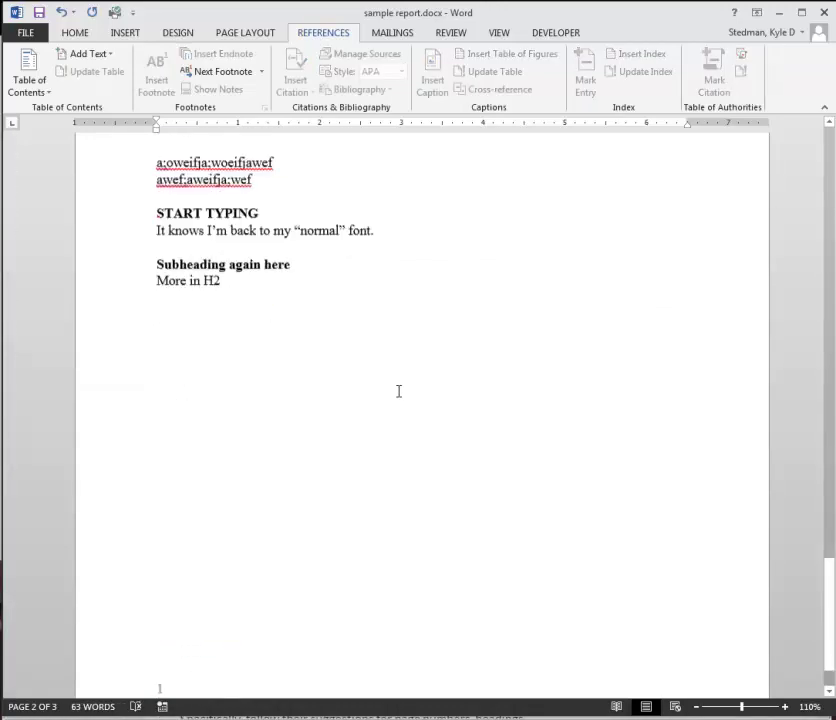
left_click(388, 285)
key("Return")
key("Return")
key("ctrl+Return")
scroll(375, 283, "down", 3)
scroll(190, 330, "up", 1)
scroll(181, 313, "up", 3)
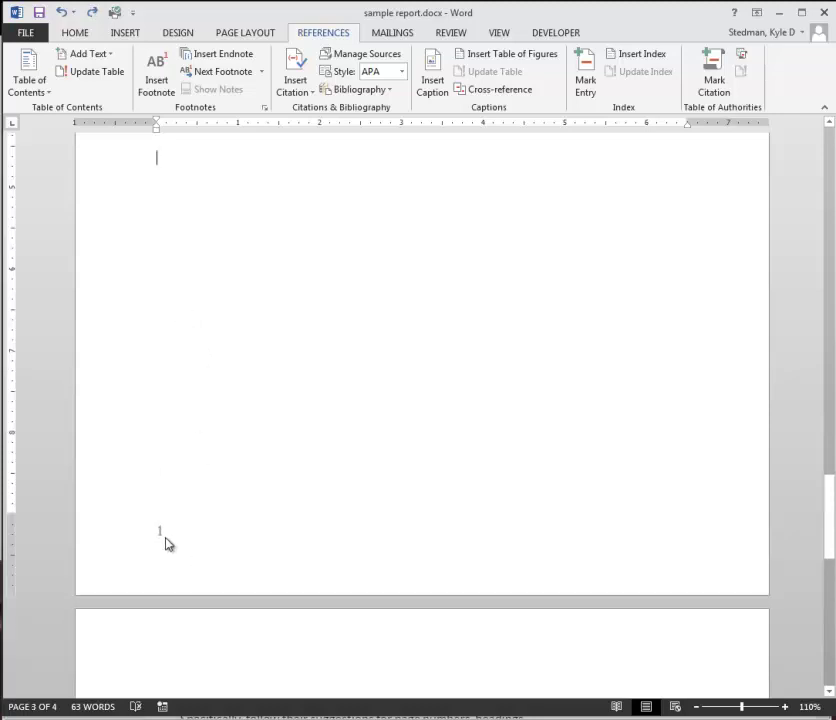
scroll(200, 548, "down", 3)
left_click(293, 573)
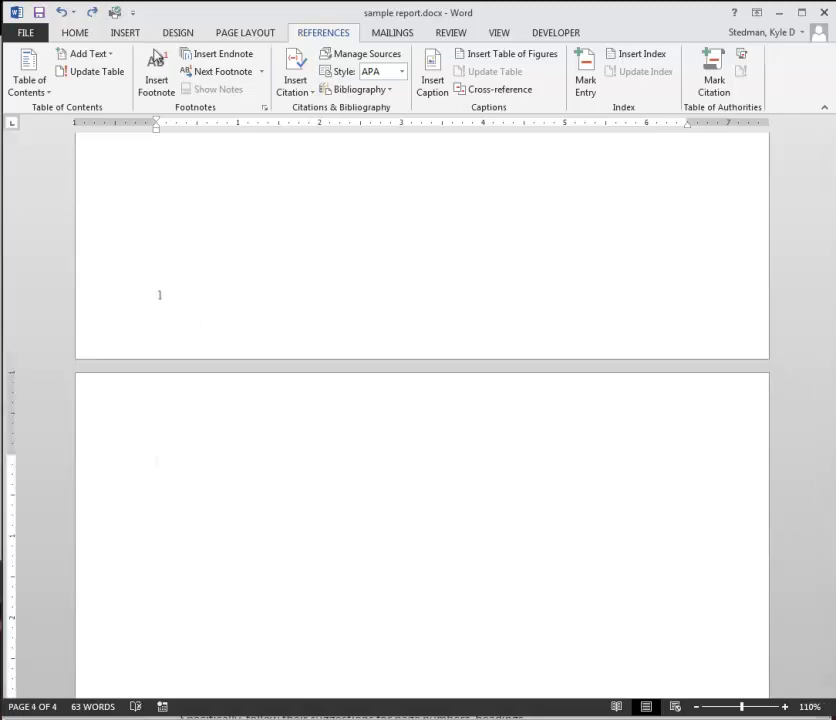
- Add a Heading 1 'VISUAL ANALYSIS' followed by a normal body sentence
left_click(82, 33)
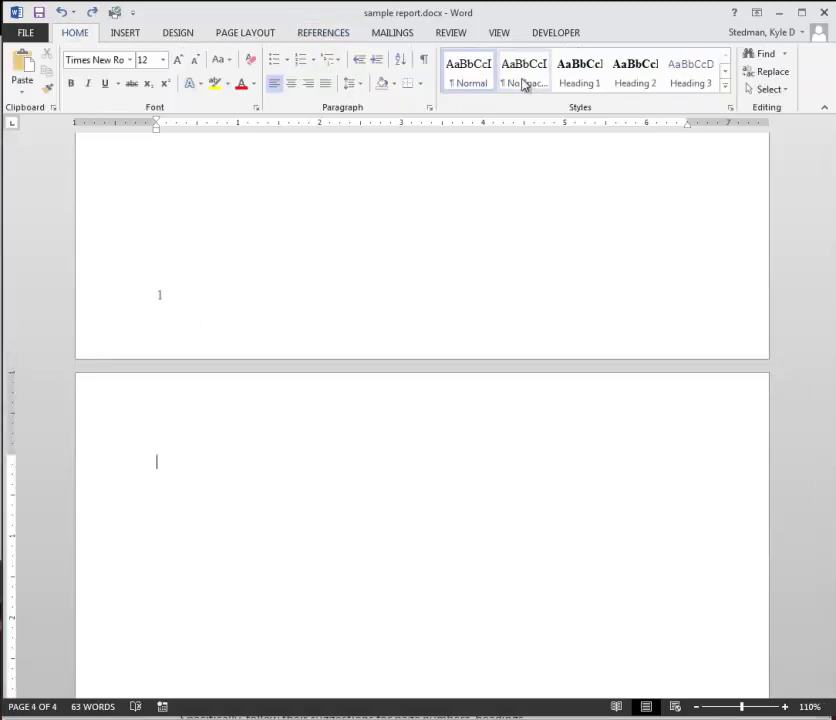
left_click(587, 88)
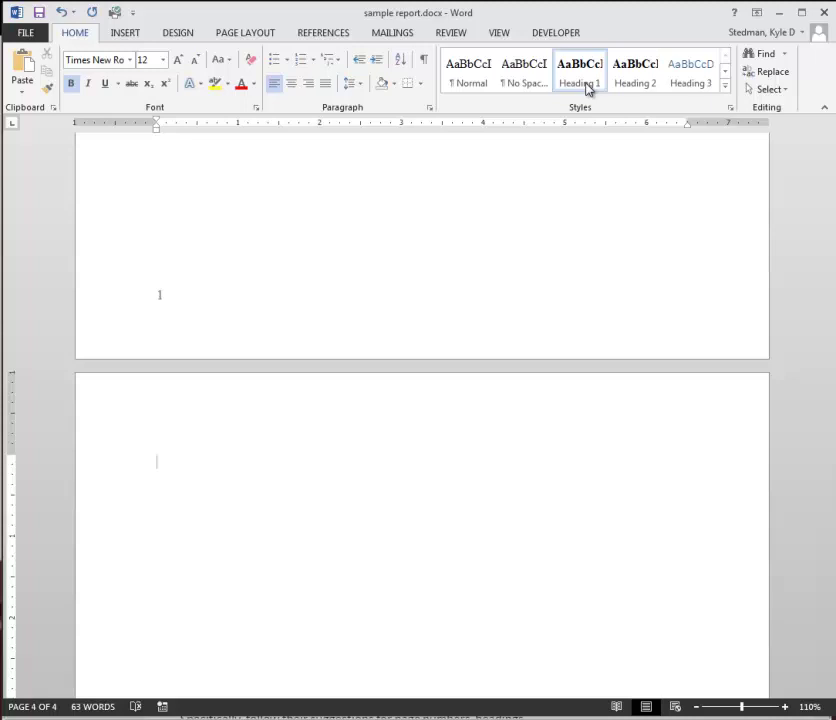
type("VISUAL ANALYSIS")
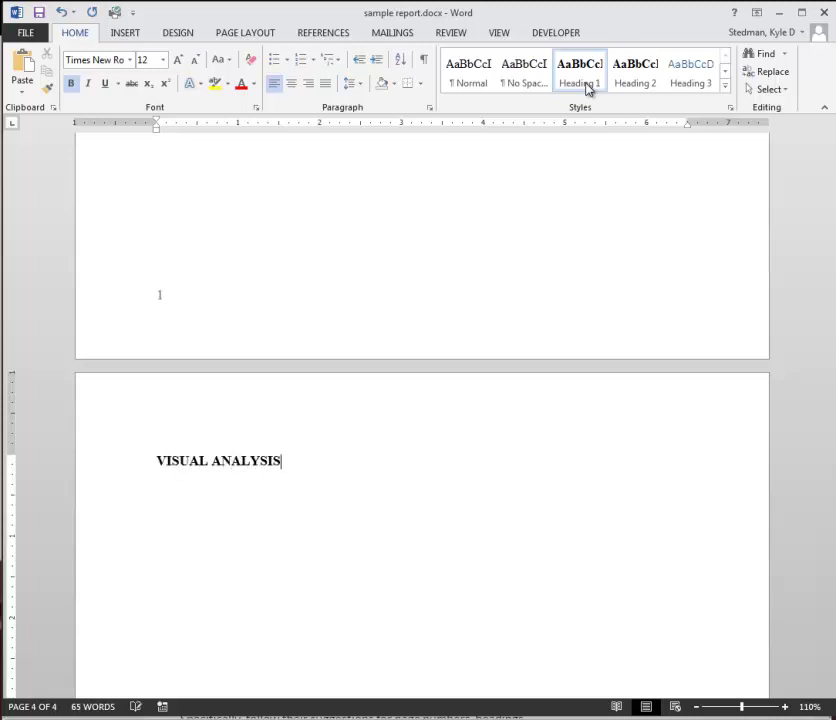
key("Return")
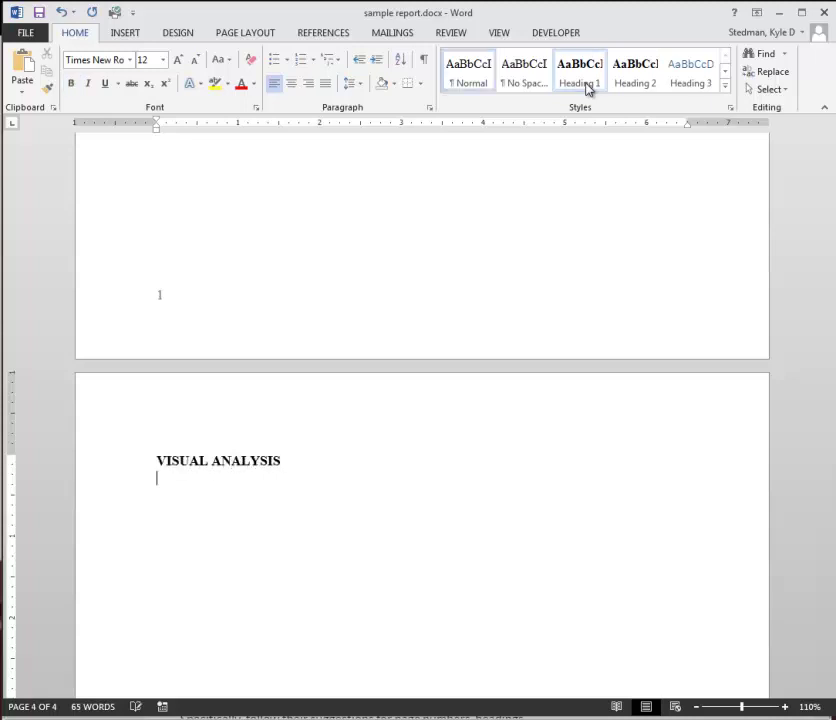
type("Normal test about visual analysis.")
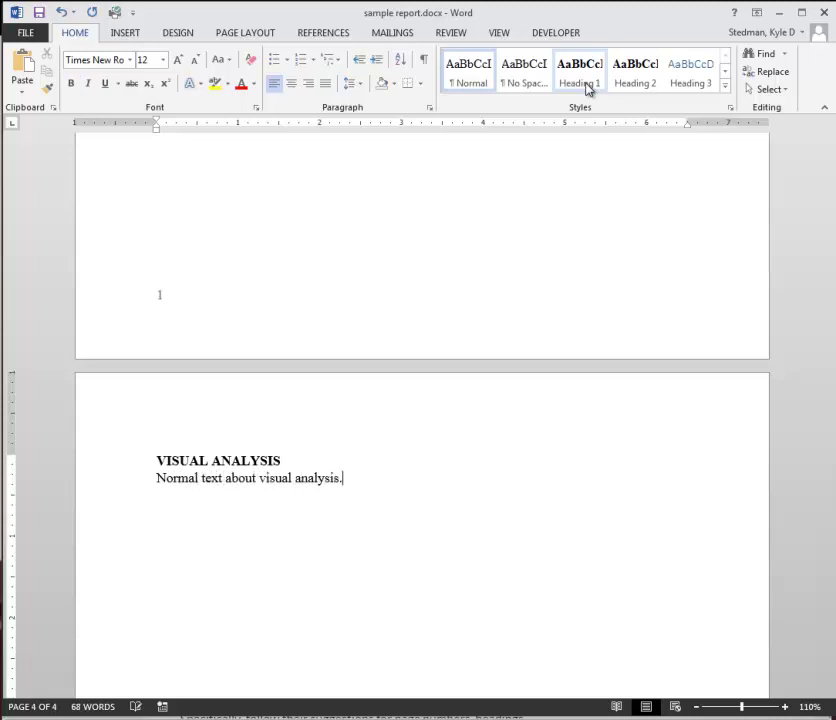
- Add Heading 2 subheadings 'Analysis of Visual 1' and 'Analysis of Visual 2', each with filler text
left_click(633, 80)
type("Analysis of Visual 1")
key("Return")
type("a;woeijfaw;oeifja;weoifj")
key("Return")
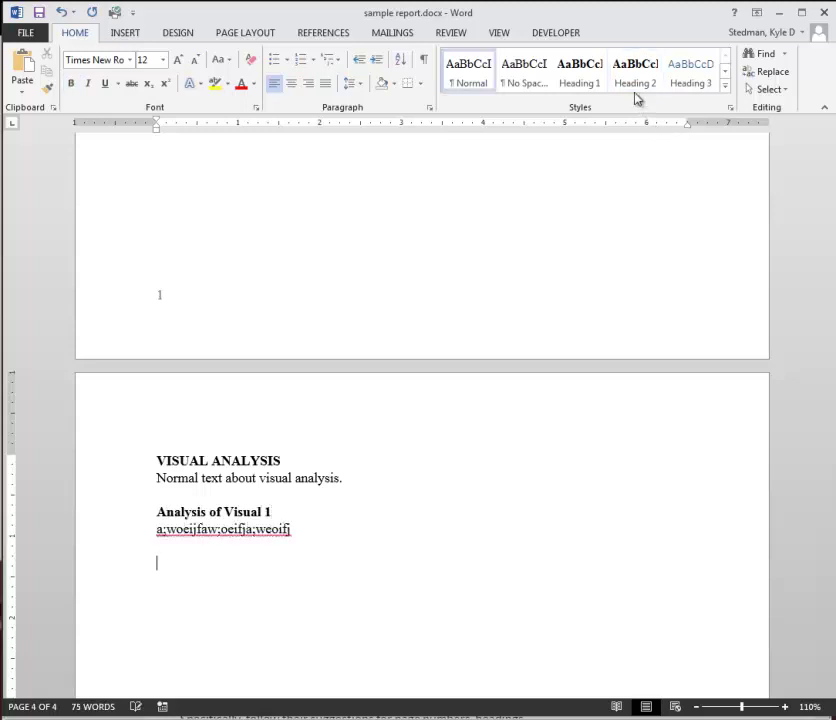
left_click(637, 82)
type("Analysis of Visual 2")
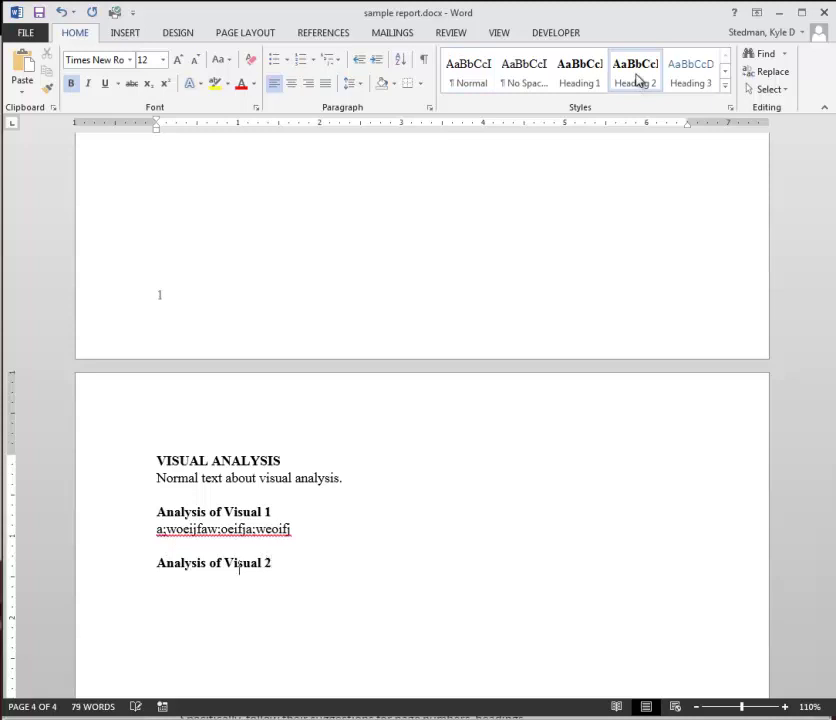
key("Return")
type(";awe")
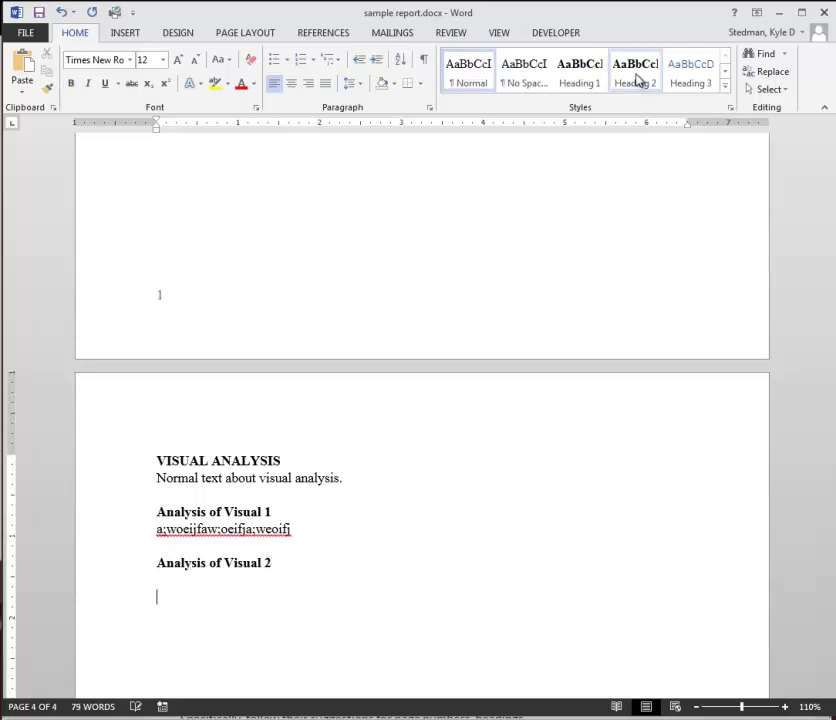
type("a;weifjaw;eoifjawe;oifj")
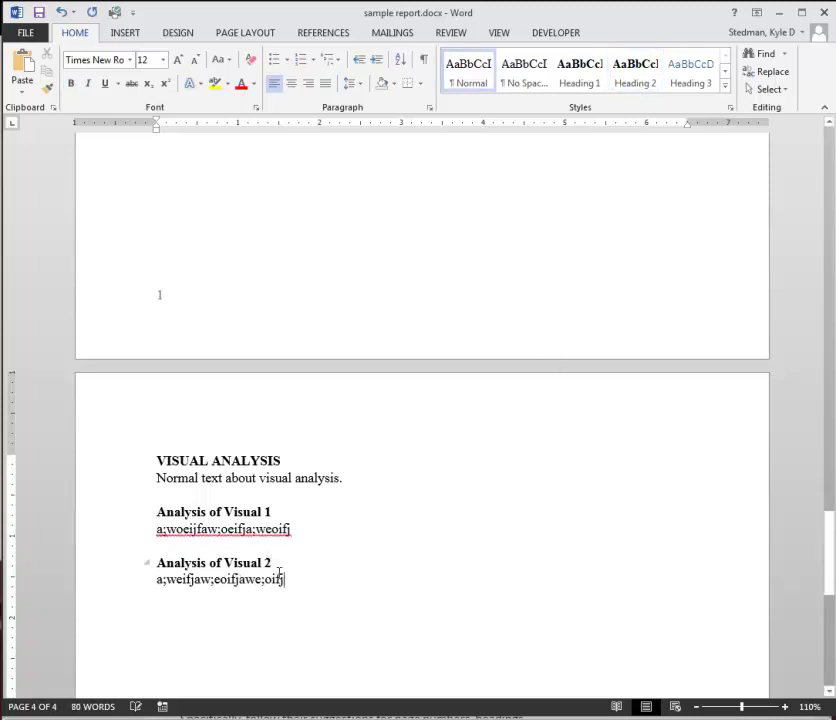
- Update the entire table of contents to add VISUAL ANALYSIS and both Analysis of Visual entries on page 2
scroll(281, 573, "up", 15)
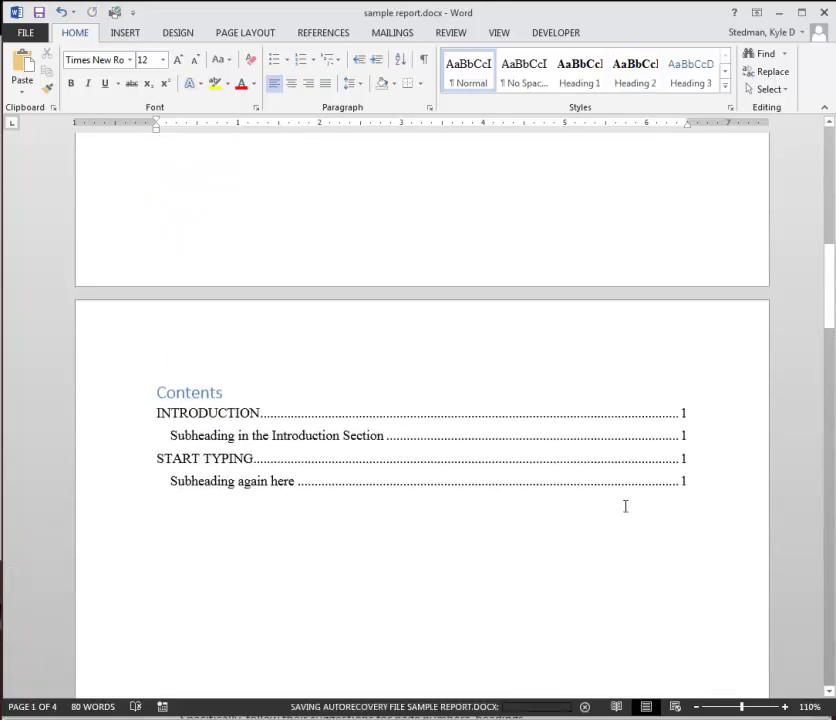
left_click(290, 436)
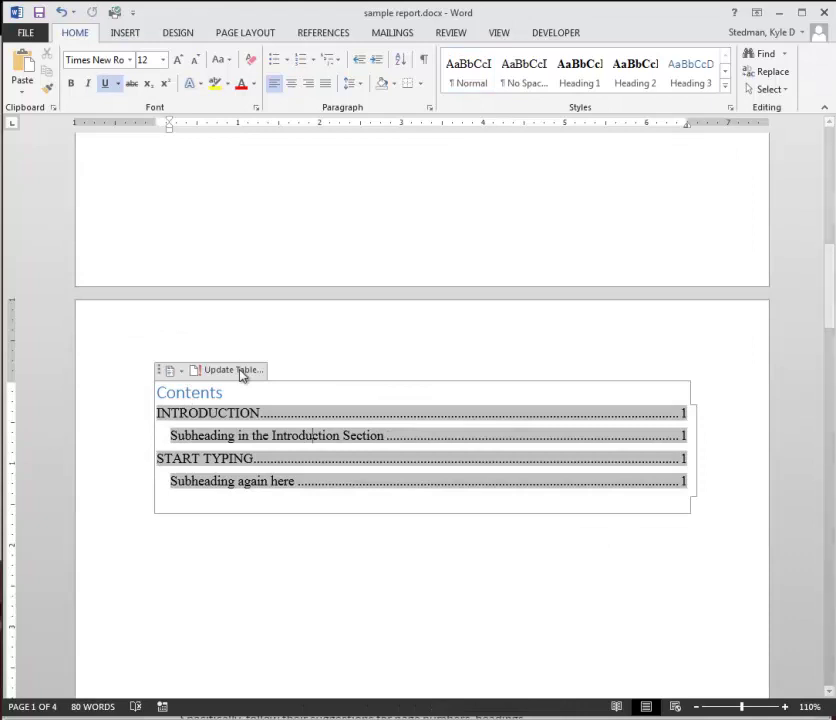
left_click(240, 372)
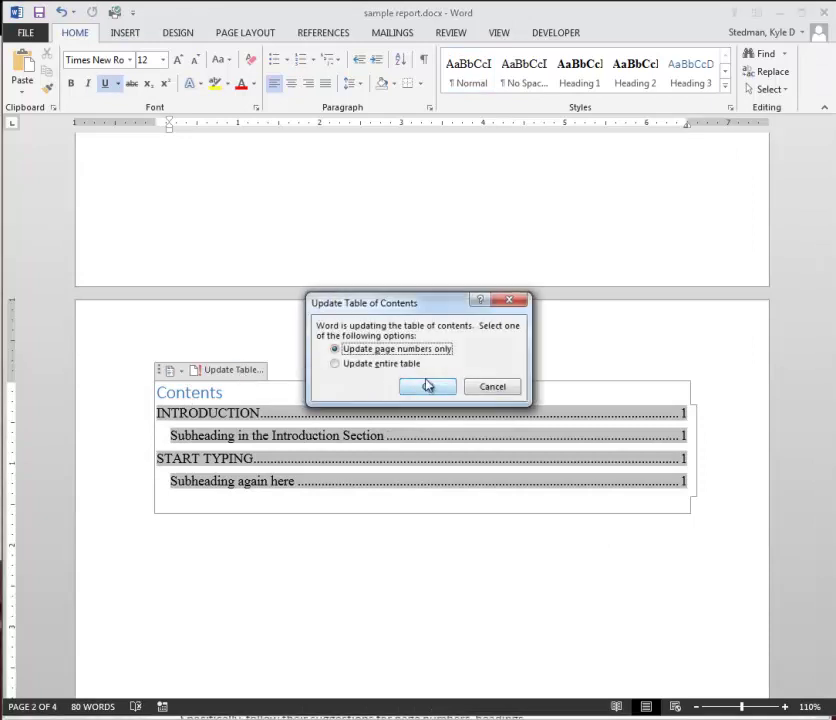
left_click(397, 365)
left_click(425, 387)
left_click(333, 590)
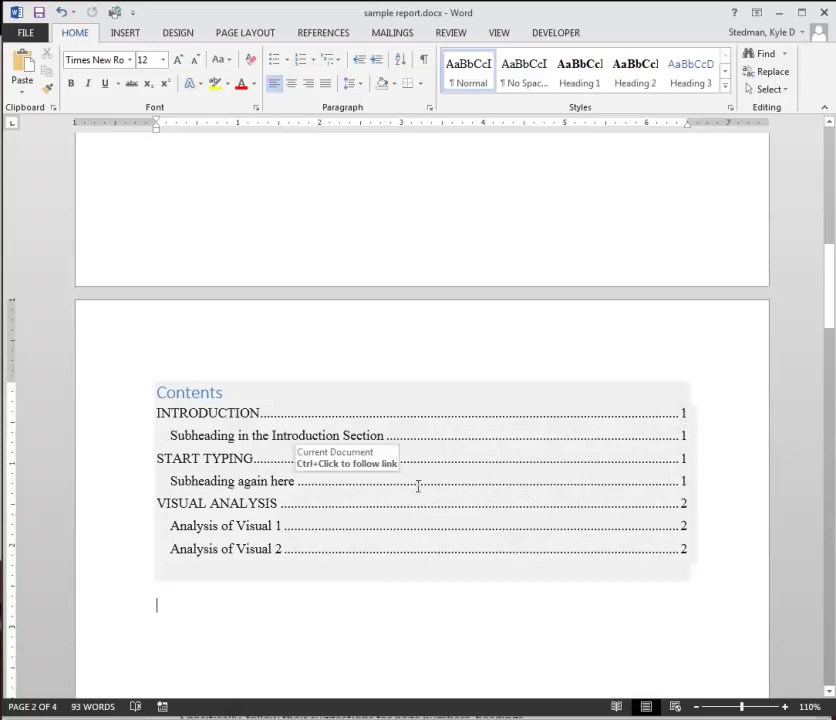
- Set the INTRODUCTION heading to Nexa Bold and update Heading 1 to match it
scroll(418, 486, "down", 20)
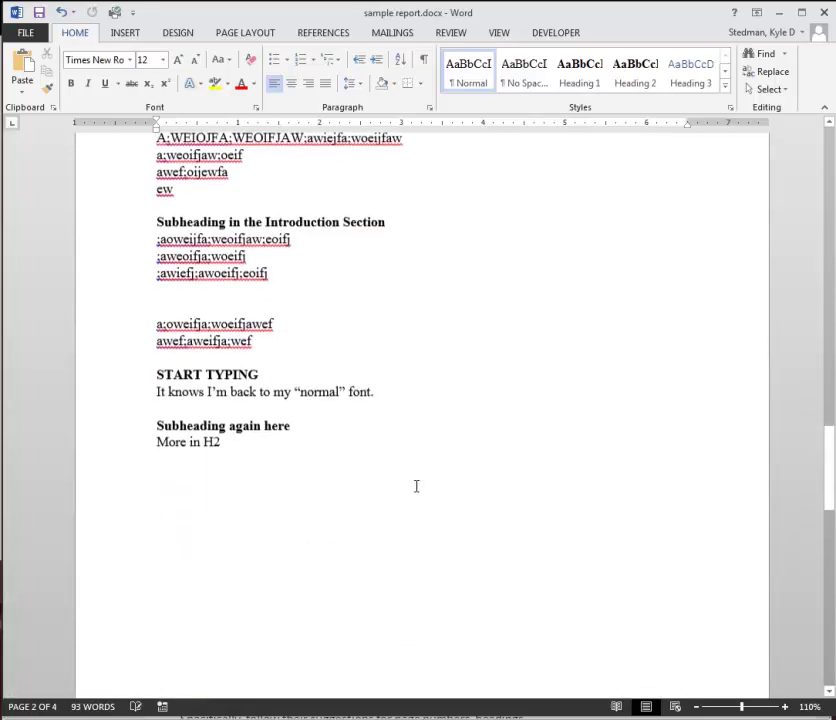
scroll(418, 486, "up", 3)
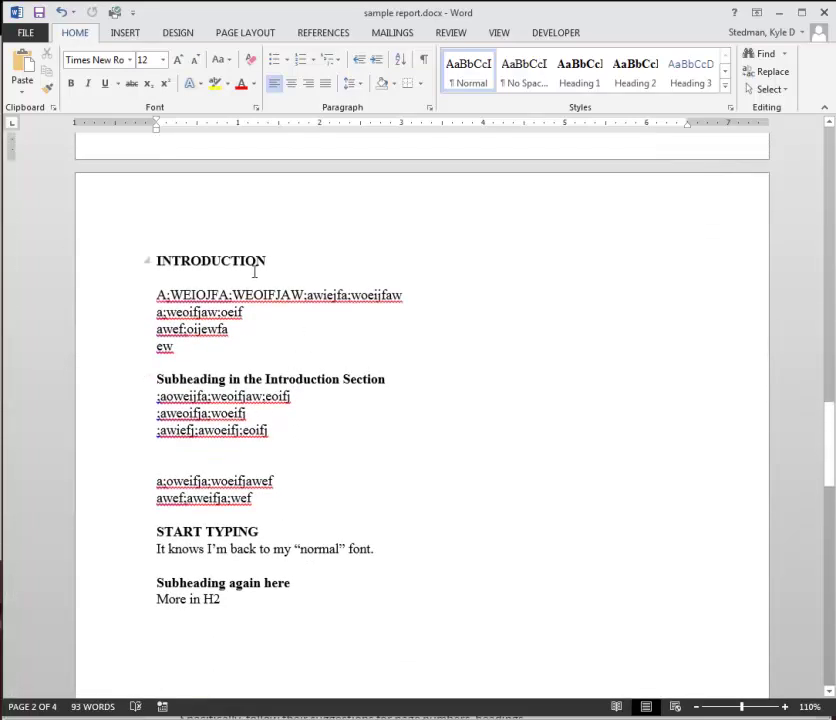
left_click_drag(274, 260, 152, 260)
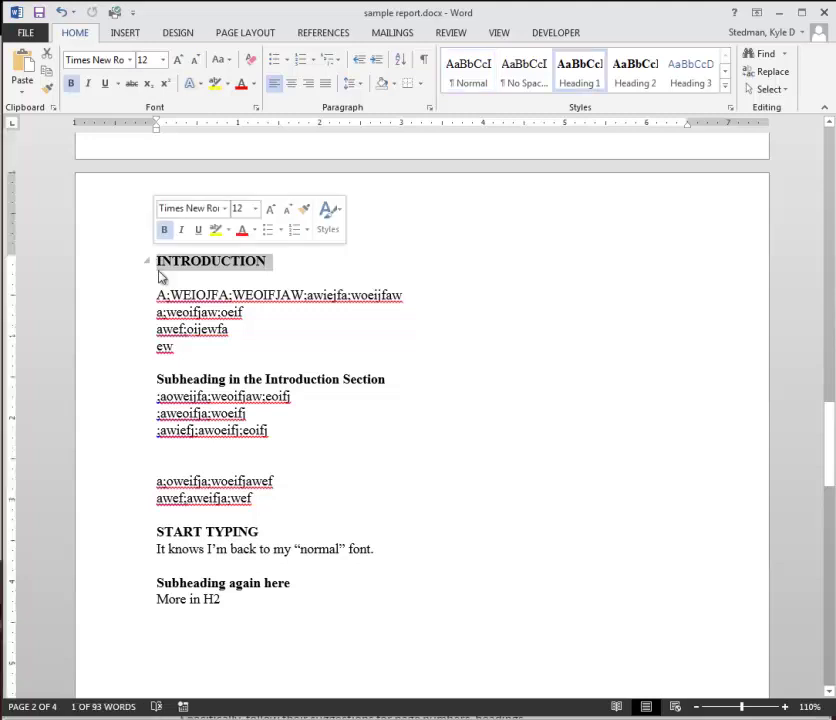
left_click(130, 60)
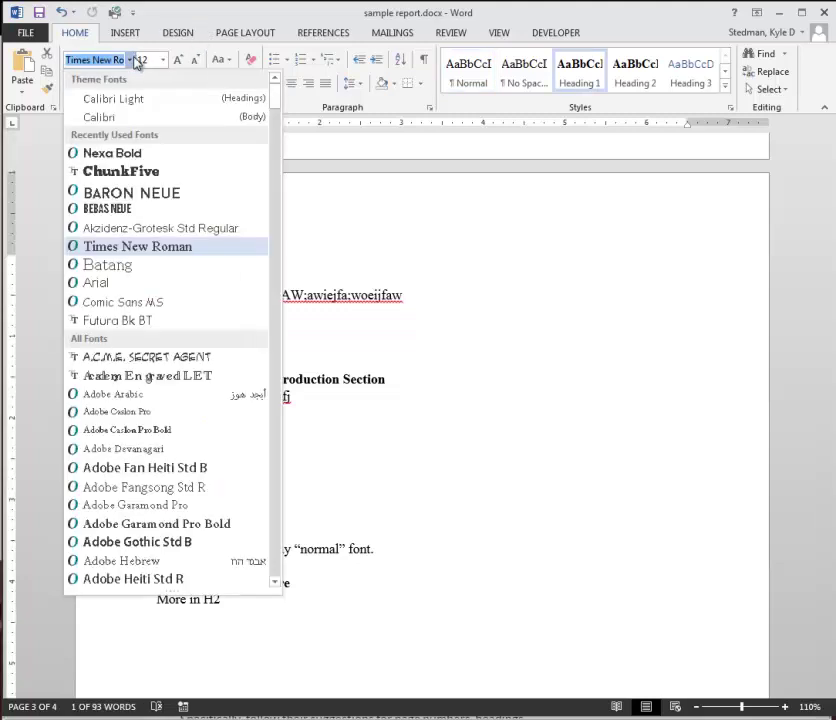
left_click(129, 195)
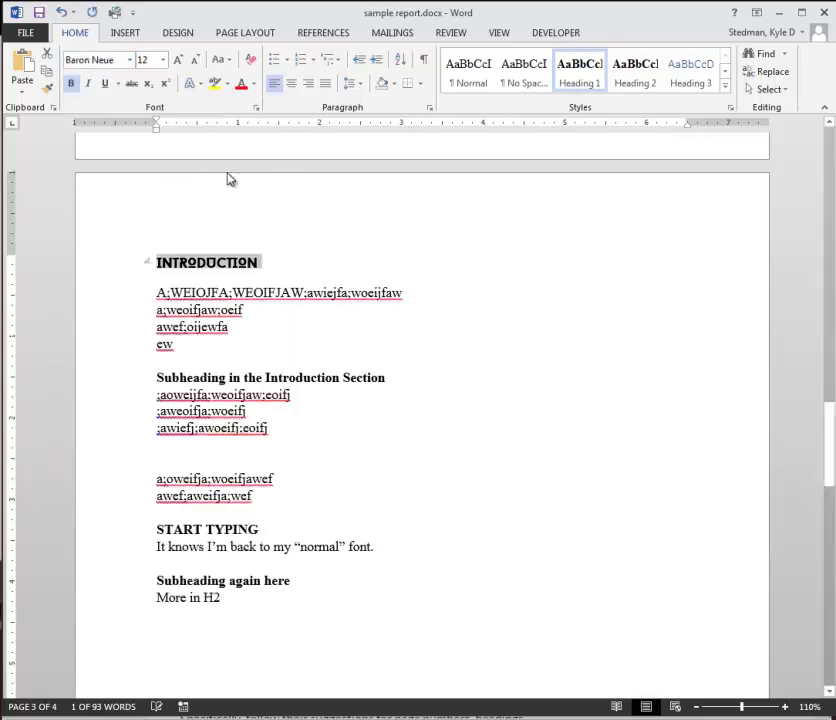
left_click(130, 60)
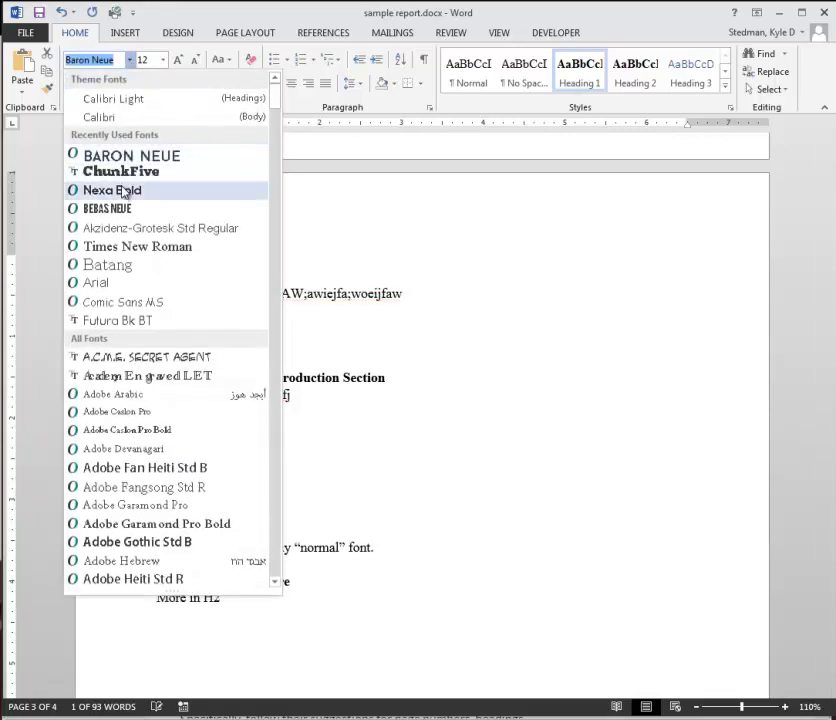
left_click(164, 189)
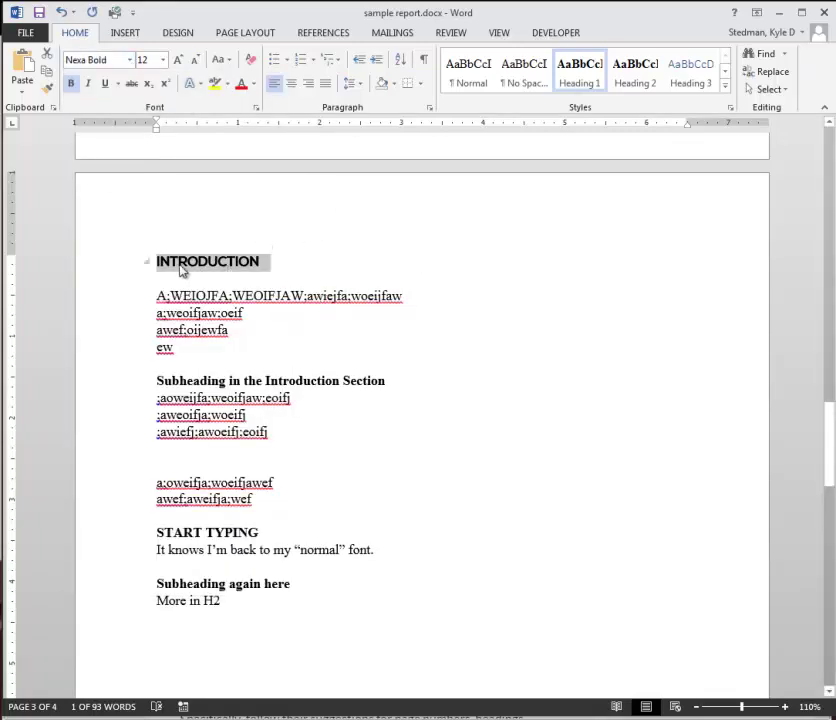
right_click(603, 74)
left_click(629, 77)
- Make the Introduction subheading Nexa Bold 11 pt and update Heading 2 to match it
left_click(384, 380)
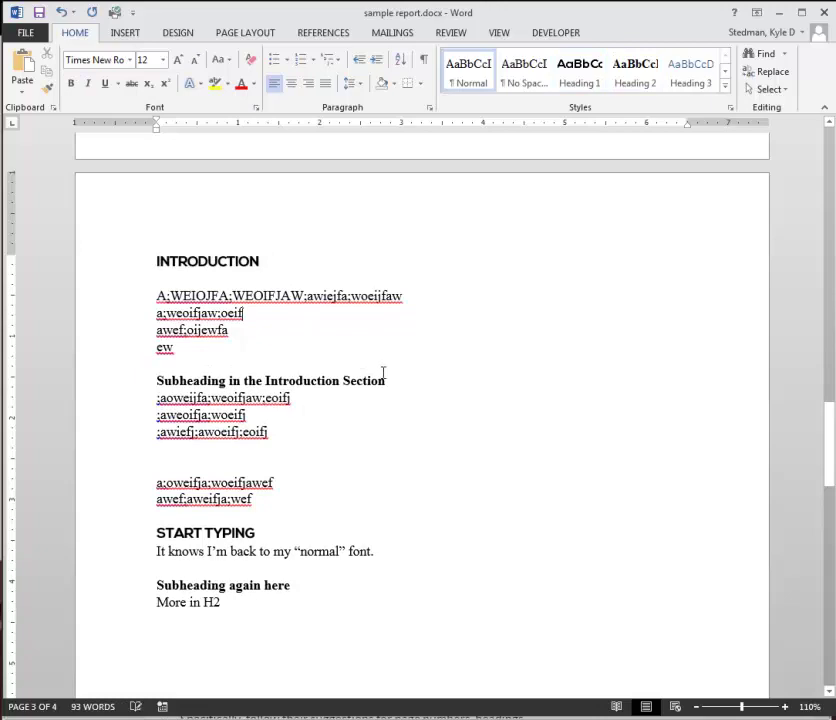
triple_click(316, 383)
left_click(129, 60)
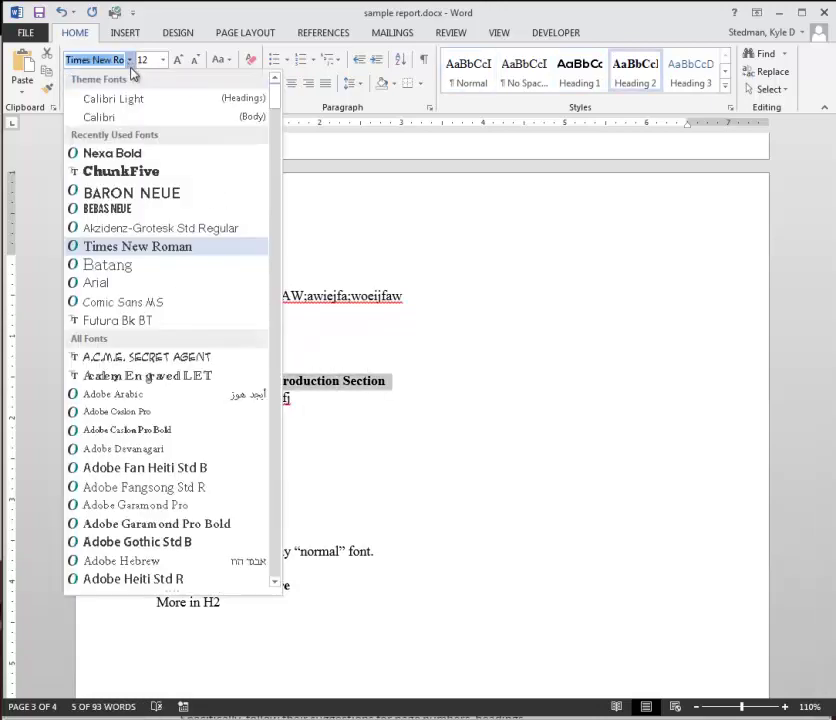
left_click(152, 155)
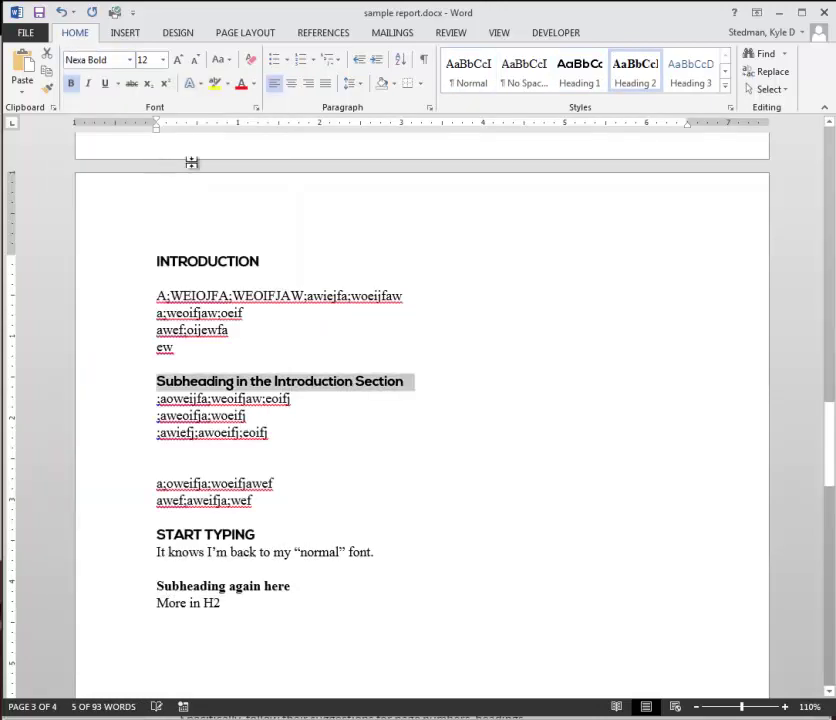
left_click(196, 61)
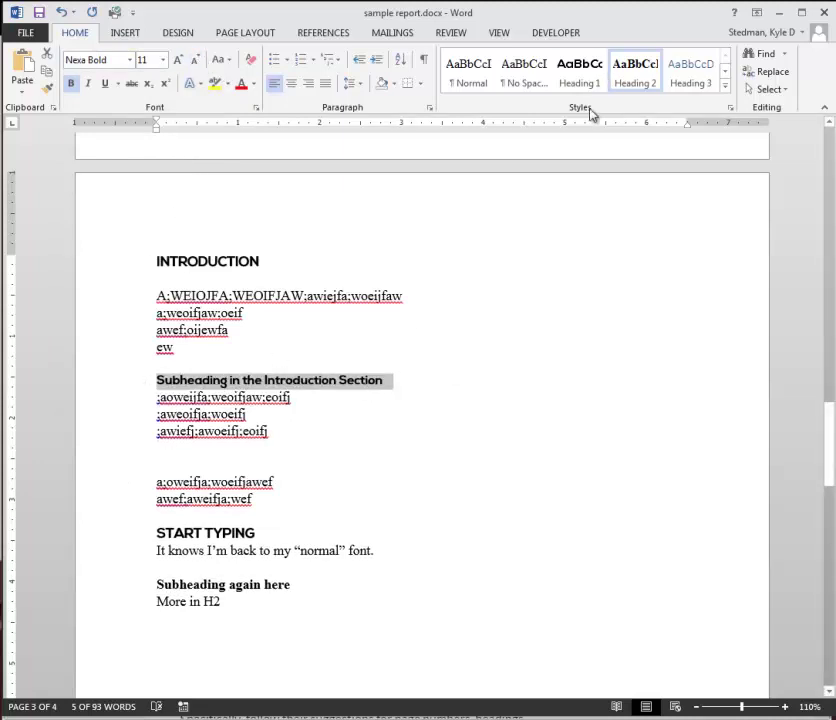
right_click(628, 80)
left_click(651, 85)
left_click(405, 320)
scroll(414, 364, "down", 10)
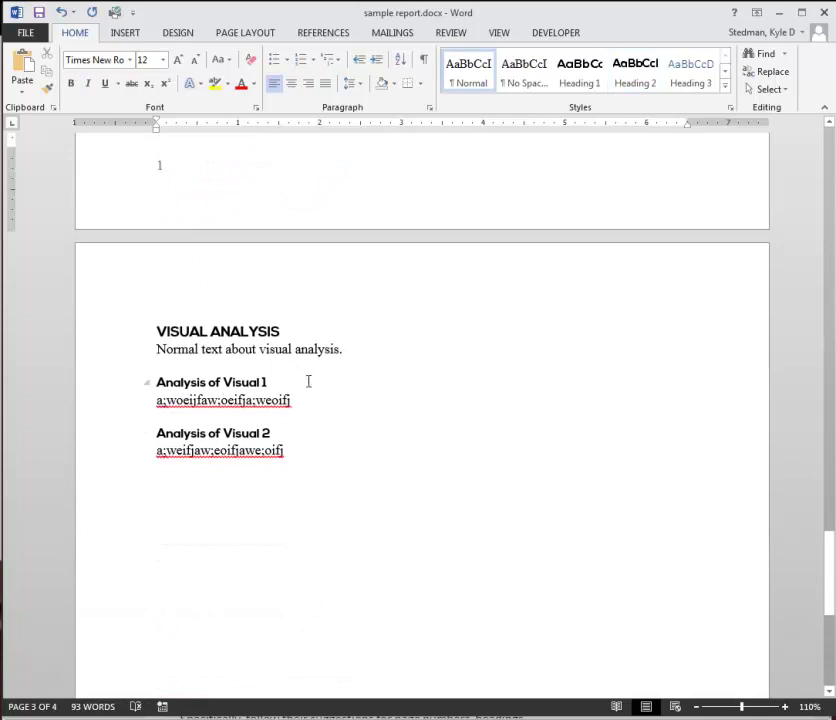
- Update the entire table of contents again to reflect the Nexa Bold headings
scroll(478, 391, "up", 1)
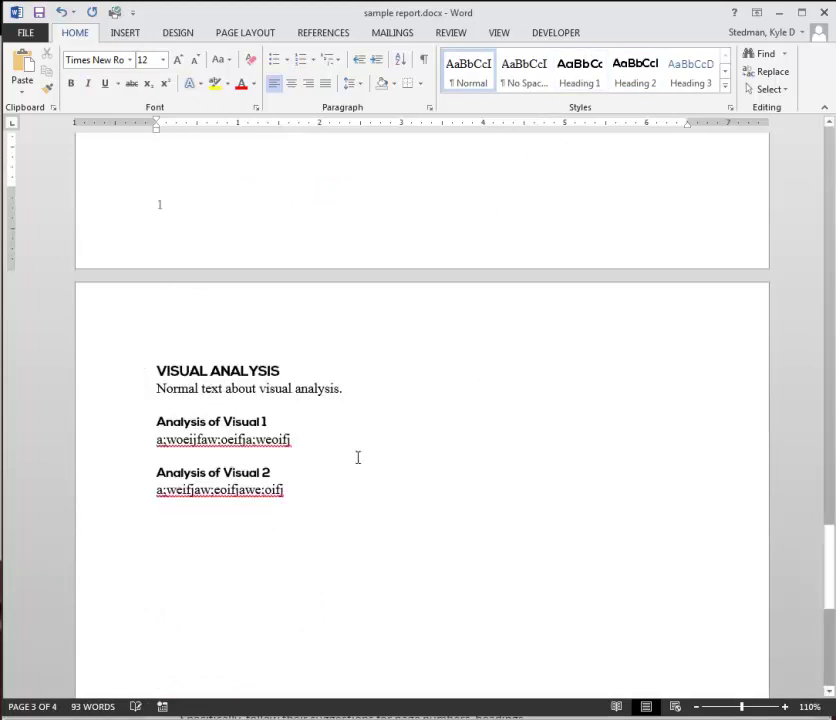
scroll(357, 457, "up", 20)
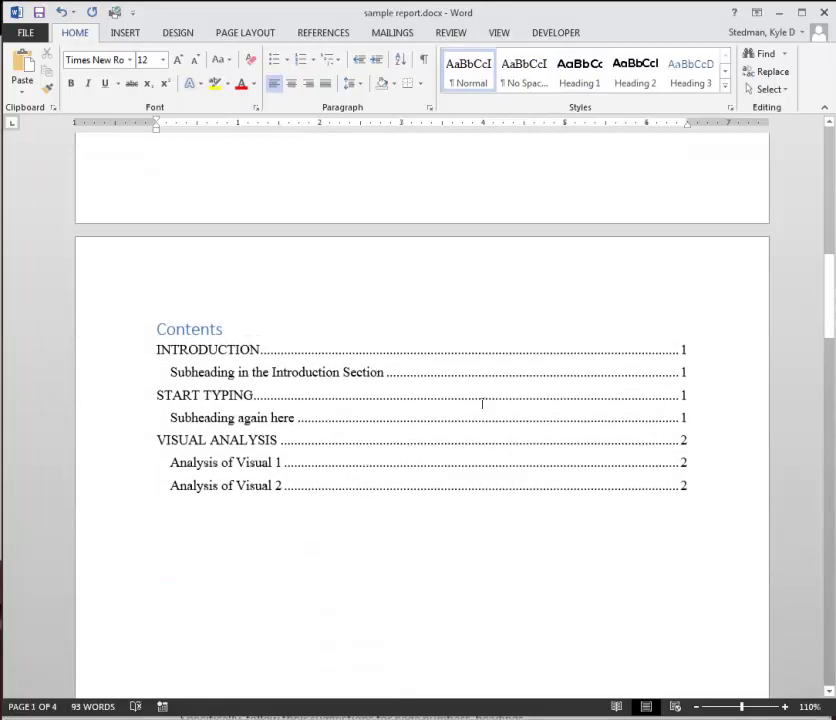
left_click(224, 352)
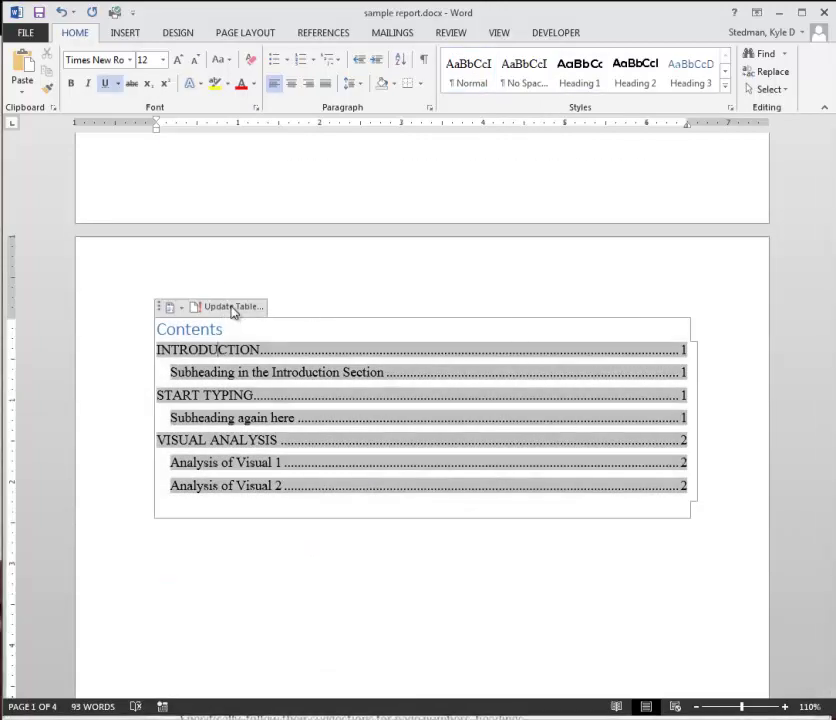
left_click(231, 307)
left_click(422, 366)
left_click(425, 388)
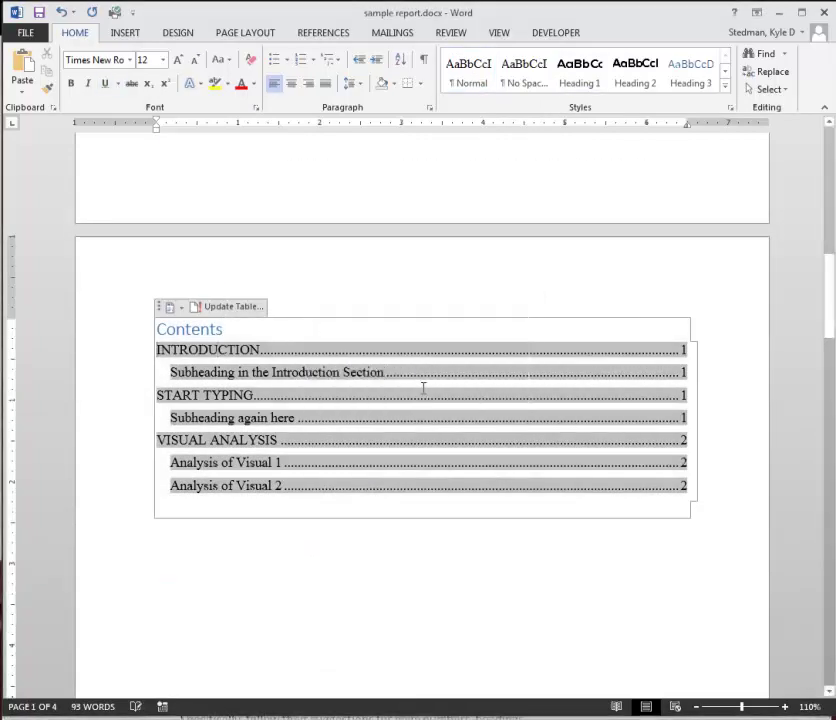
- Scroll to page 4 and put the cursor after the Analysis of Visual 2 text
scroll(397, 474, "down", 4)
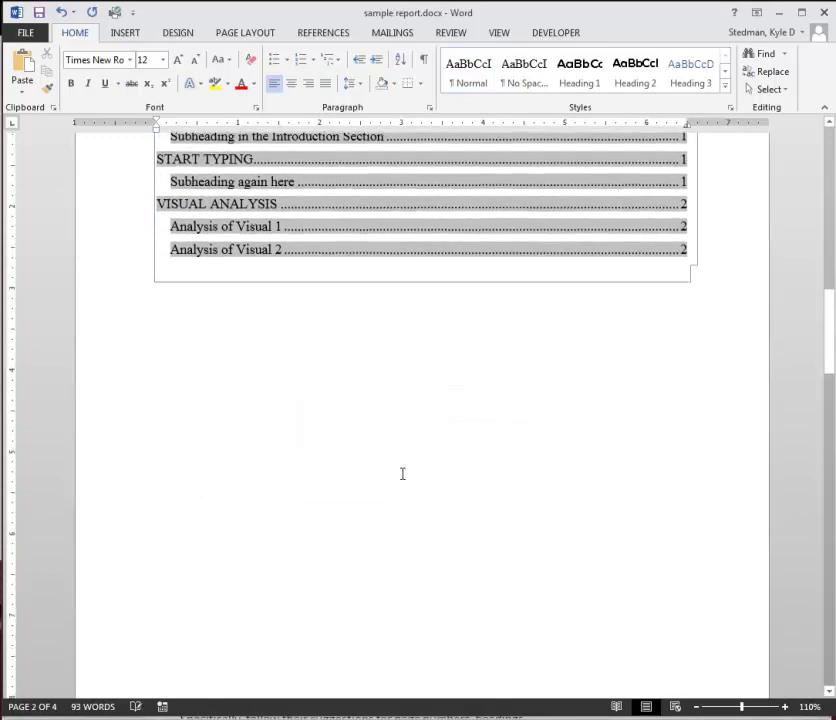
scroll(403, 470, "down", 18)
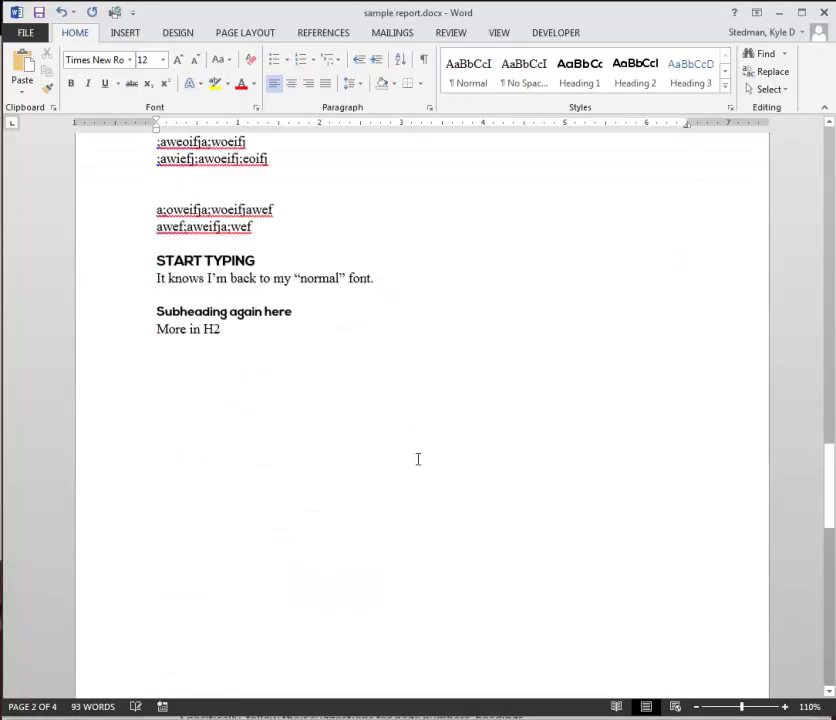
scroll(418, 459, "down", 10)
left_click(396, 398)
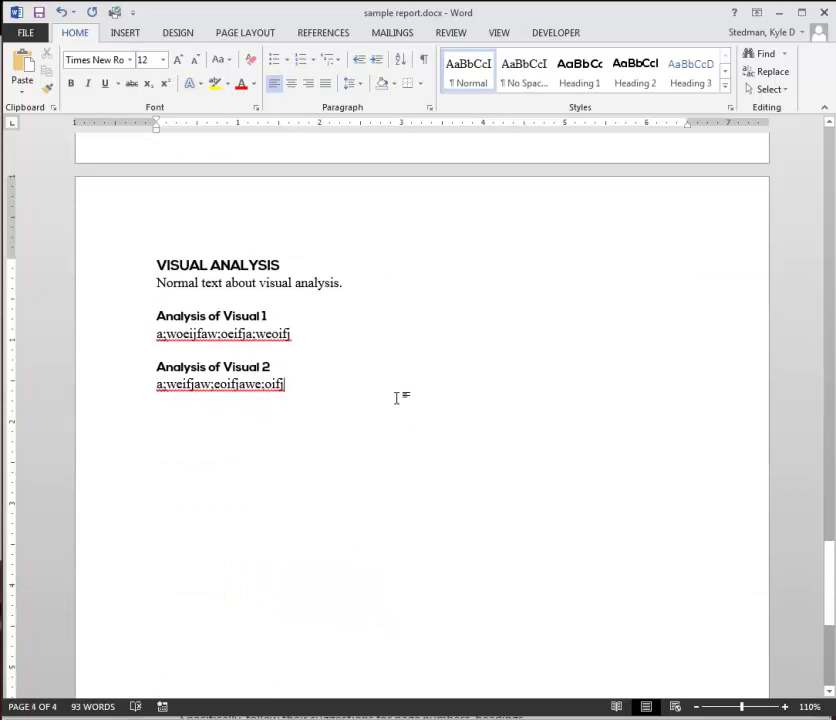
- Add blank lines below the Analysis of Visual 2 text, then show the Starbucks image in Chrome
key("Return")
key("Return")
key("alt+Tab")
scroll(556, 453, "up", 10)
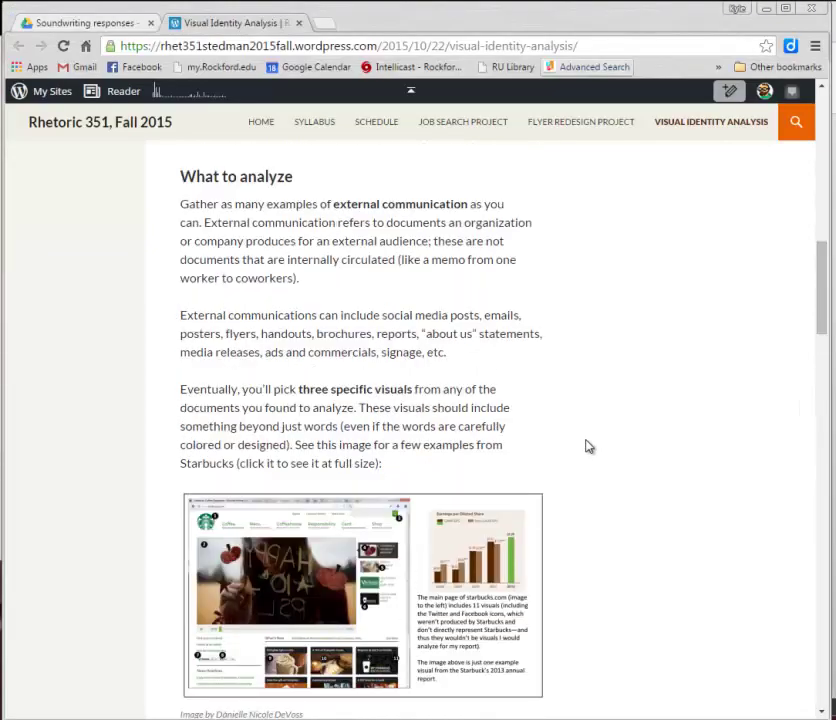
scroll(590, 446, "down", 3)
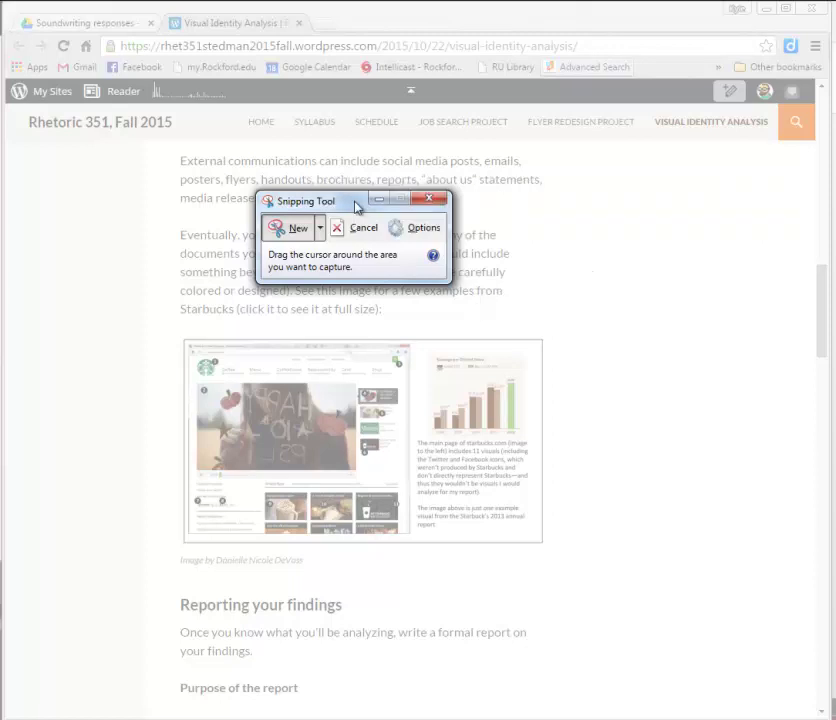
- Snip the Starbucks example image and draw a red looping scribble above it
key("Escape")
left_click(298, 236)
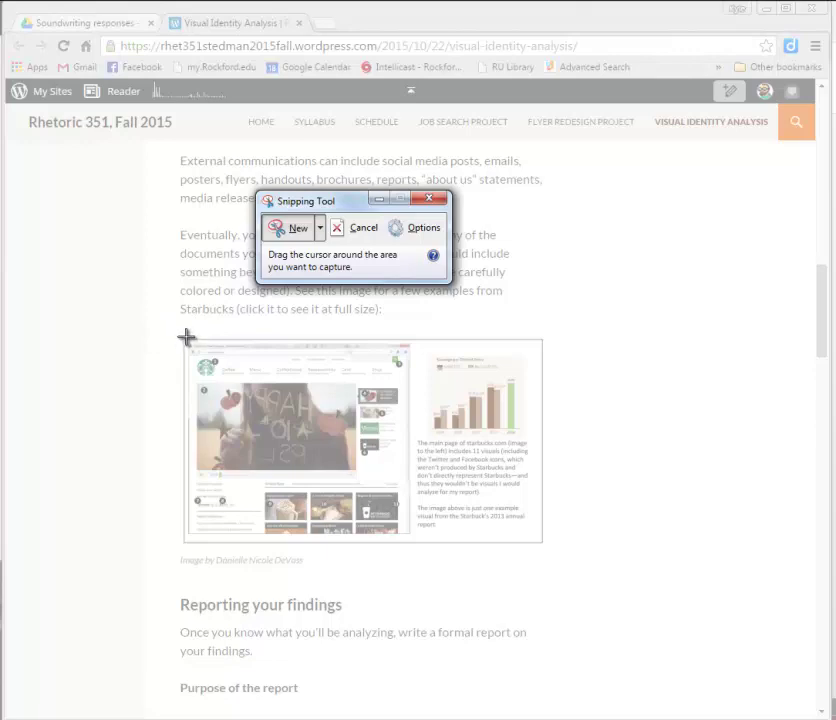
left_click_drag(186, 338, 545, 543)
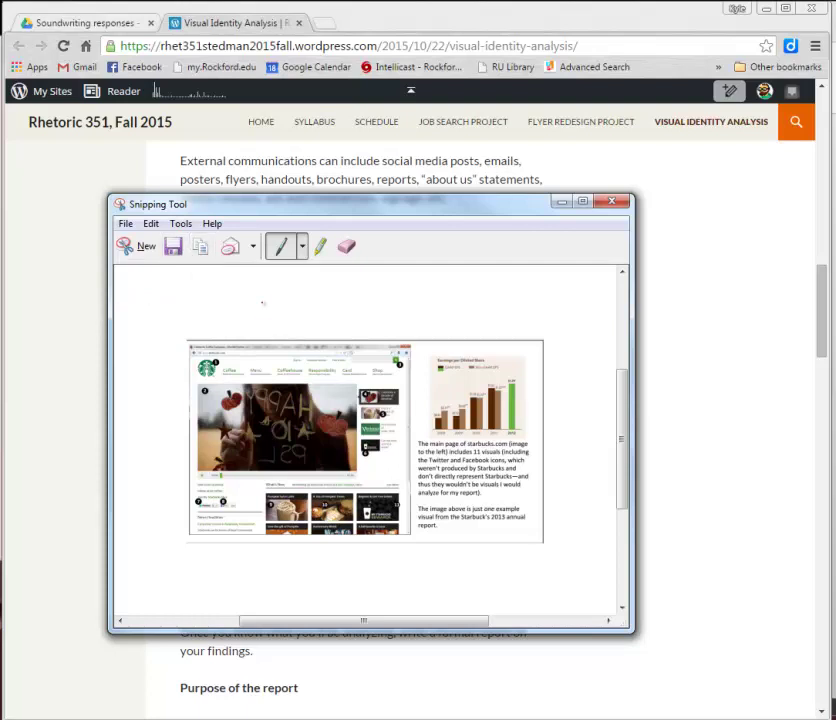
left_click_drag(272, 308, 463, 323)
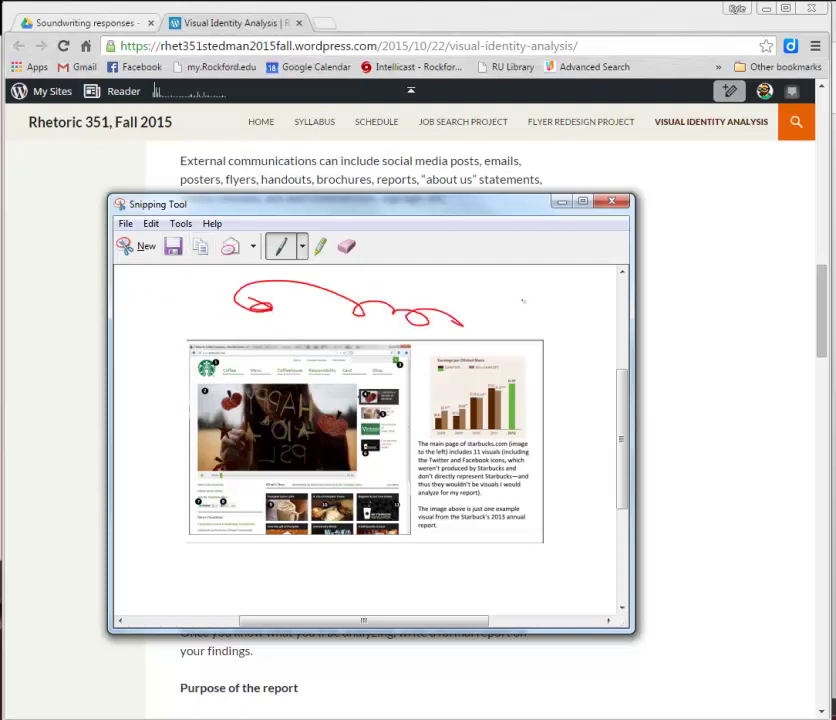
- Copy the annotated snip and return to the Word report
left_click(152, 224)
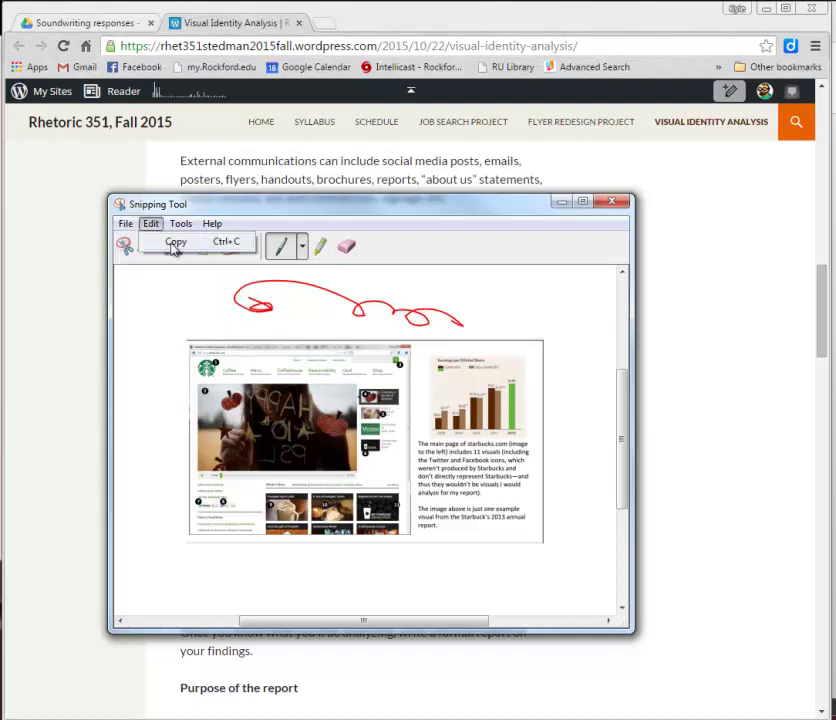
left_click(175, 243)
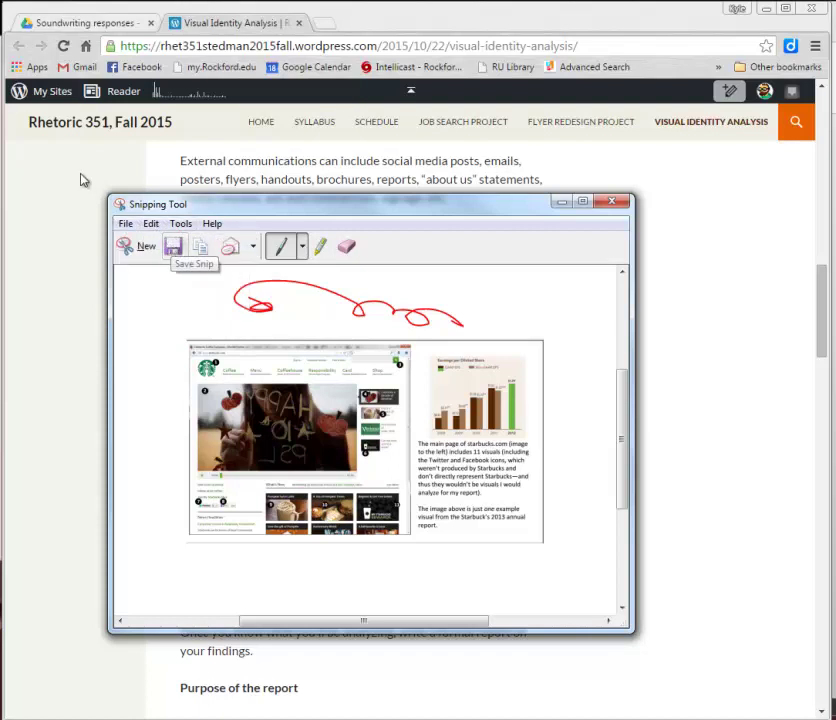
key("alt+Tab")
left_click(375, 367)
- Paste the Starbucks snip on the empty line below Analysis of Visual 2 and select it
left_click(270, 423)
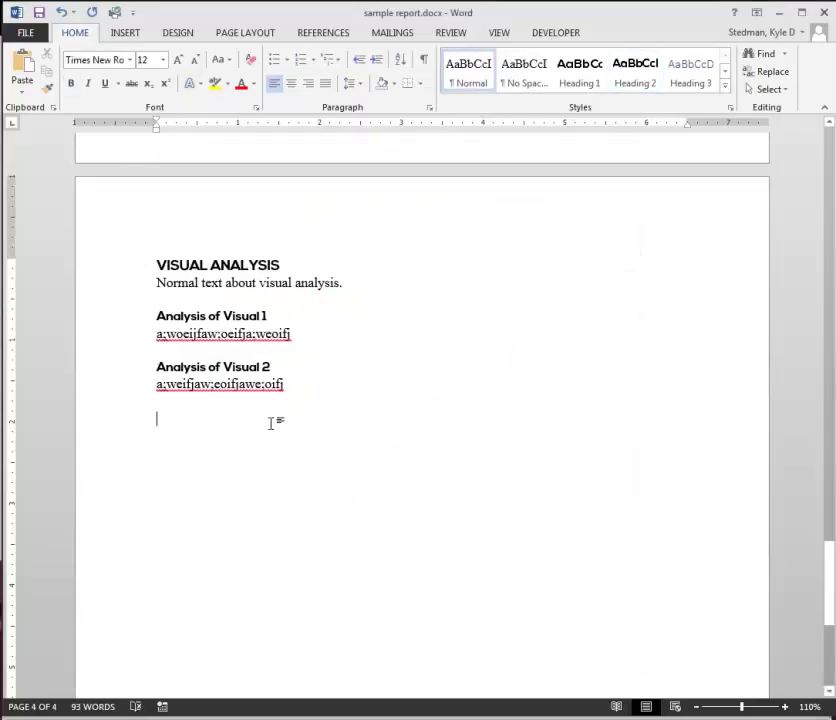
key("ctrl+v")
scroll(457, 415, "down", 3)
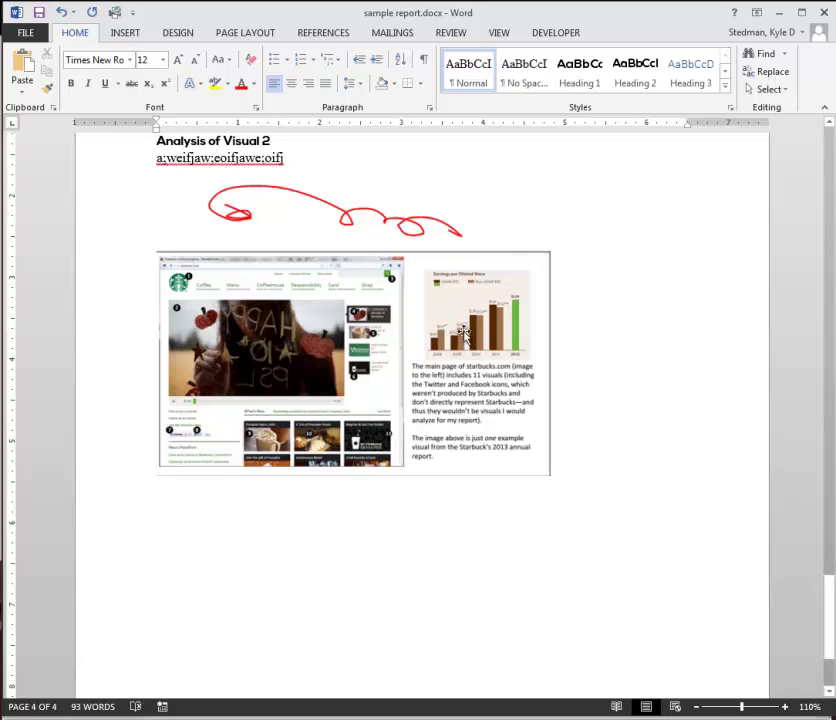
left_click(541, 379)
scroll(655, 468, "up", 4)
scroll(655, 468, "down", 3)
left_click(656, 468)
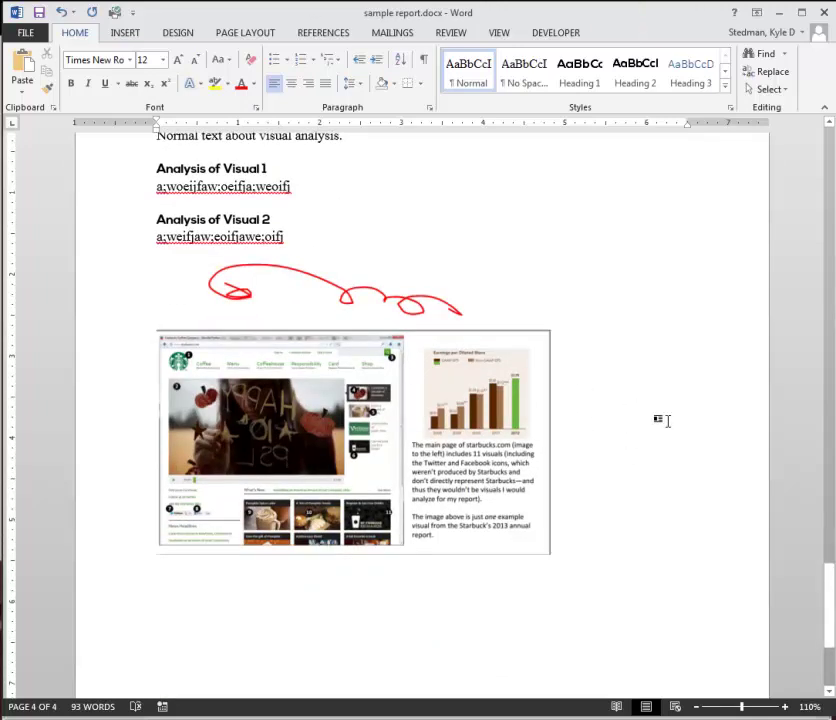
left_click(368, 382)
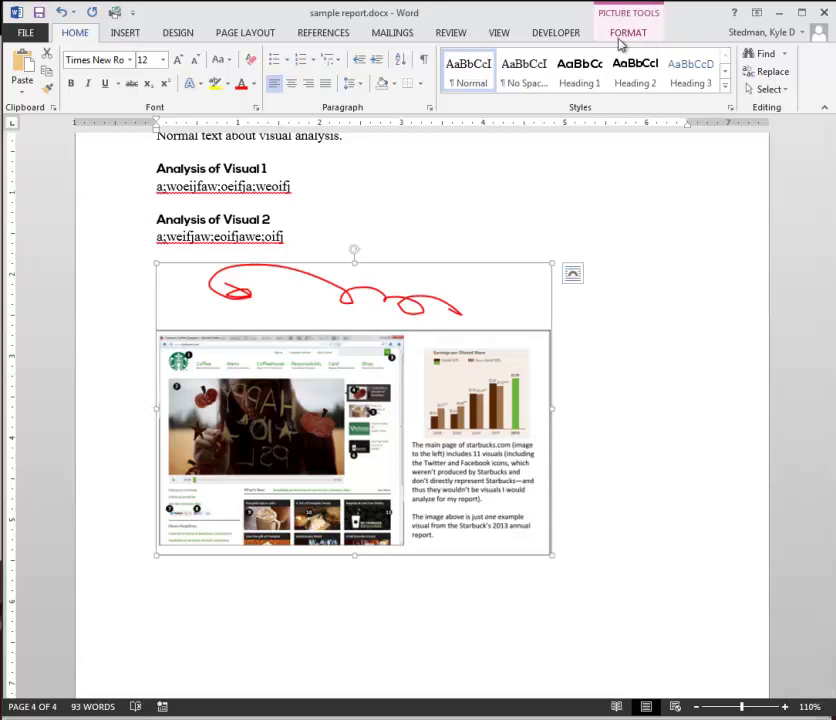
- Position the screenshot middle-right on the page with text wrapping
left_click(620, 40)
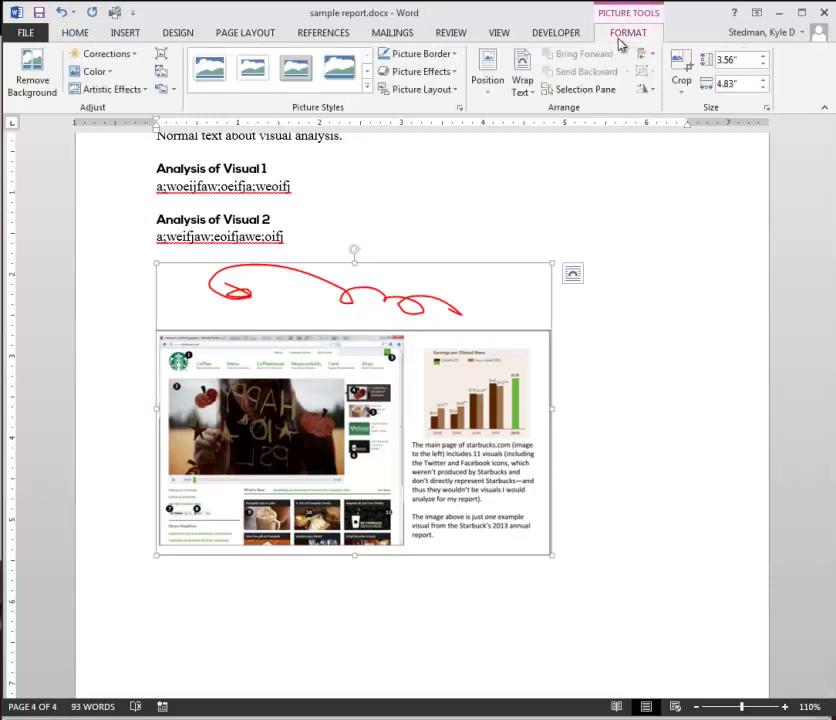
left_click(487, 82)
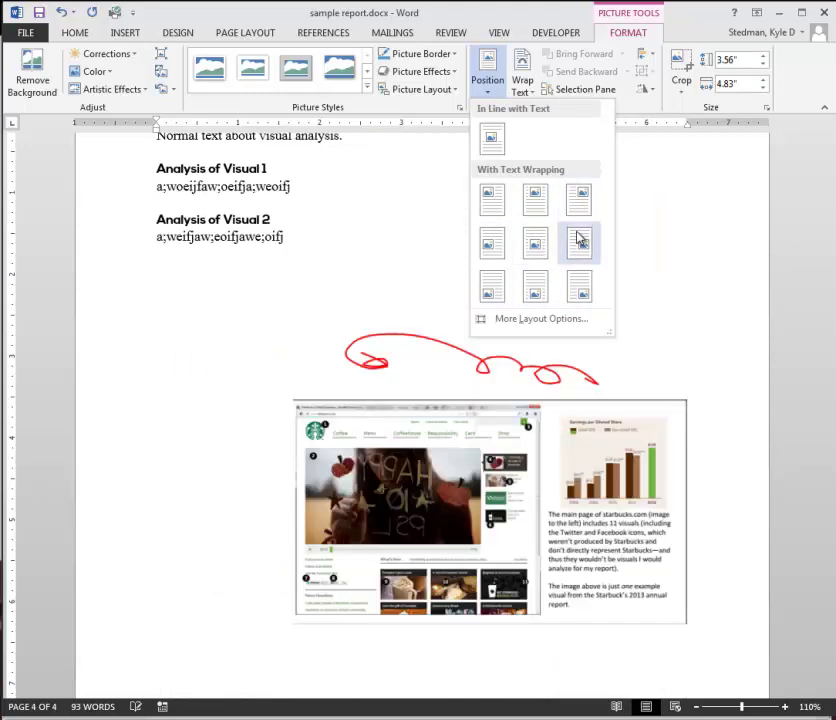
left_click(580, 245)
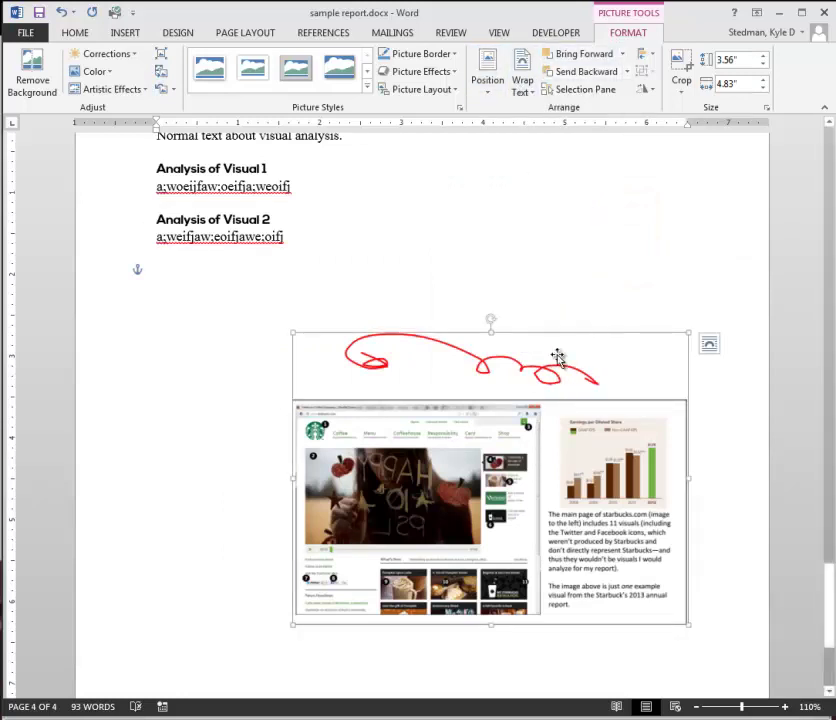
scroll(550, 335, "down", 2)
scroll(541, 327, "down", 1)
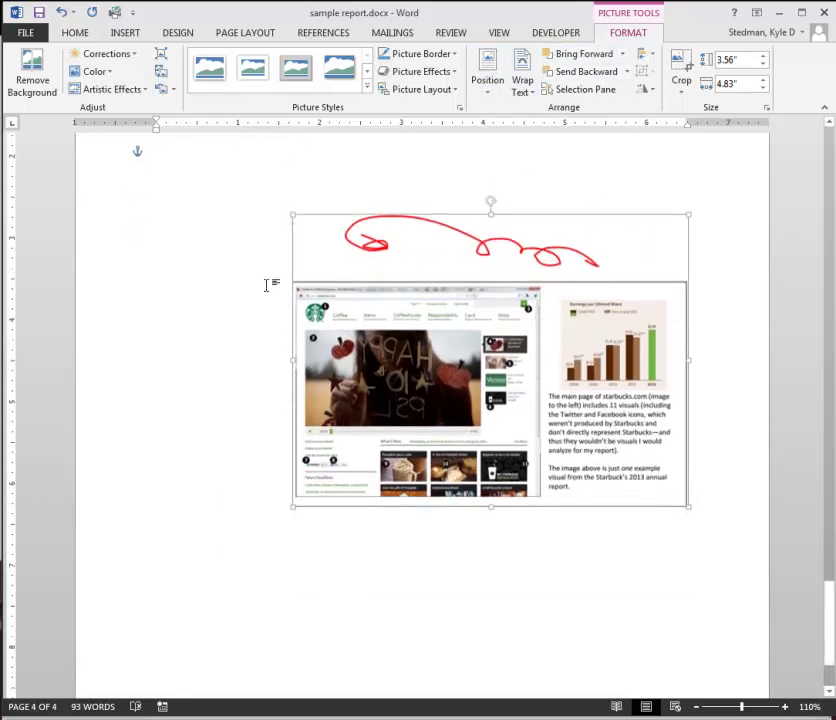
- Caption the screenshot 'Figure 1: Screenshot from Wherever (Smith, 2015)'
right_click(416, 306)
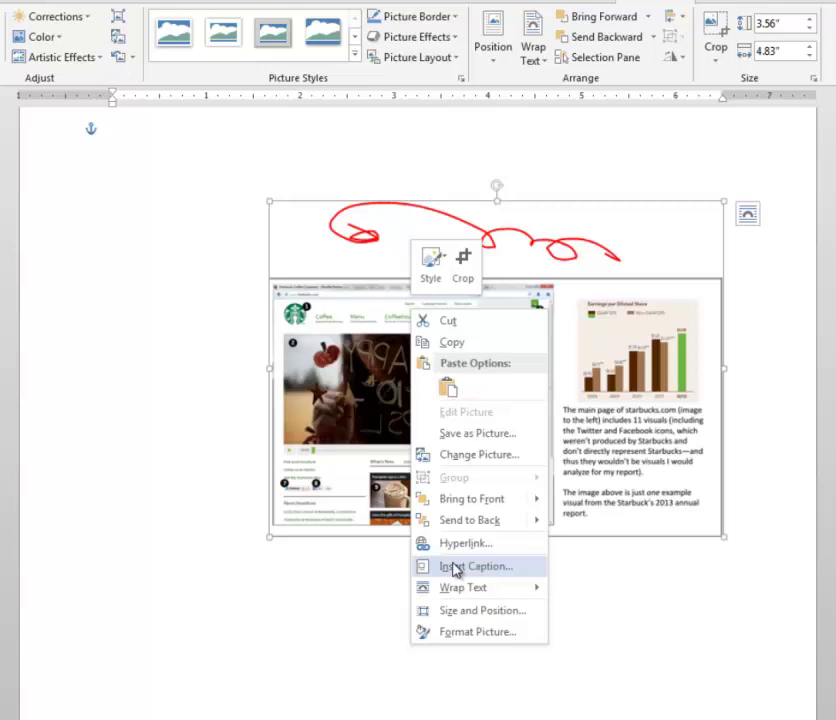
left_click(449, 533)
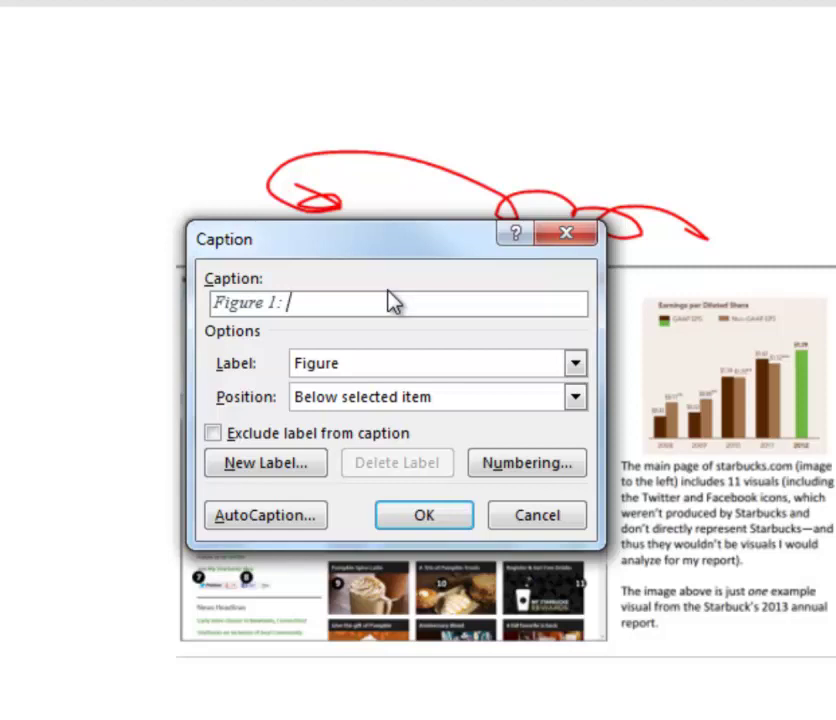
type(": scree")
key("BackSpace")
key("BackSpace")
type("Screenmshot from")
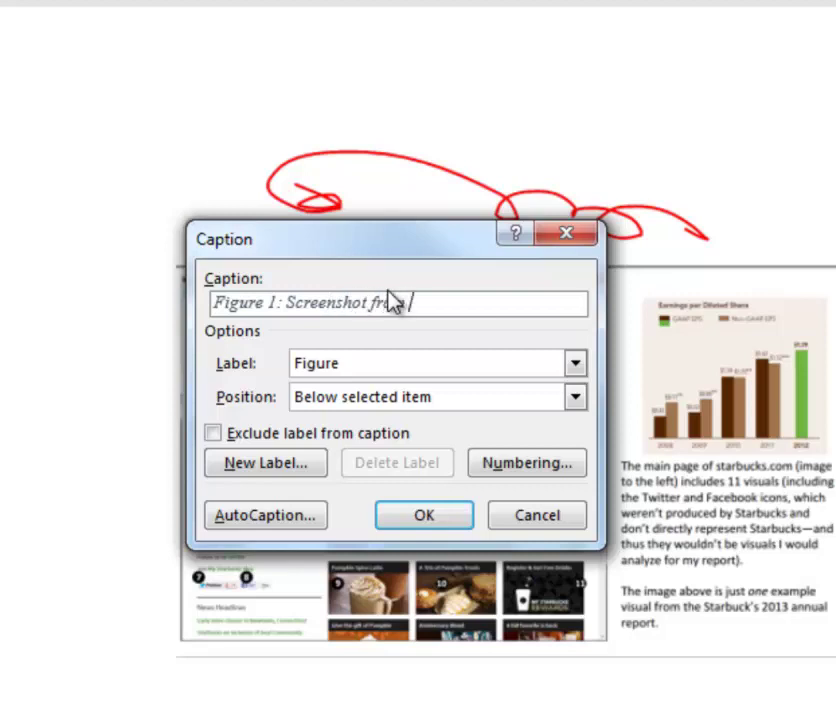
type(" Wherever (")
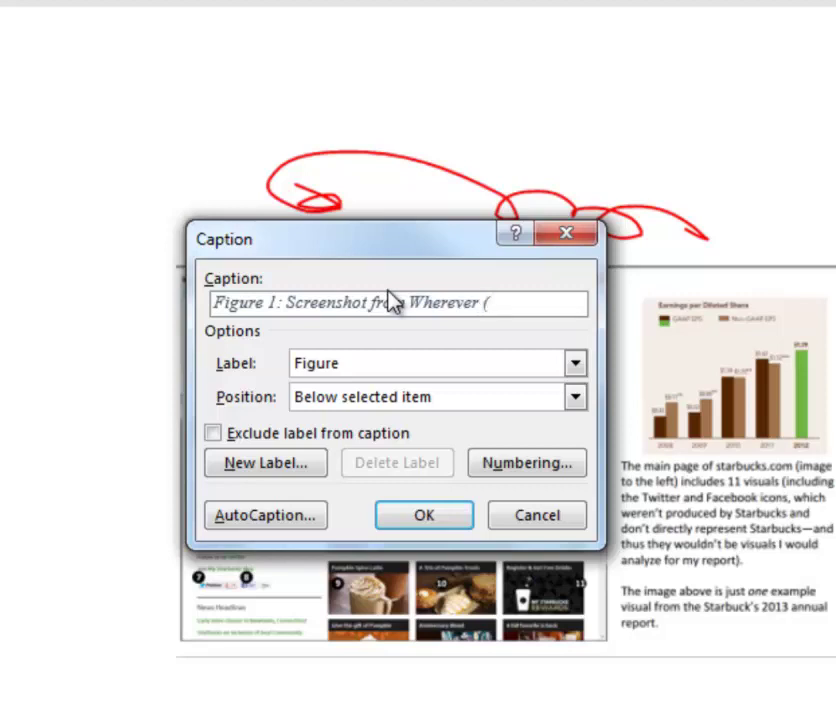
type("Smith, 2015")
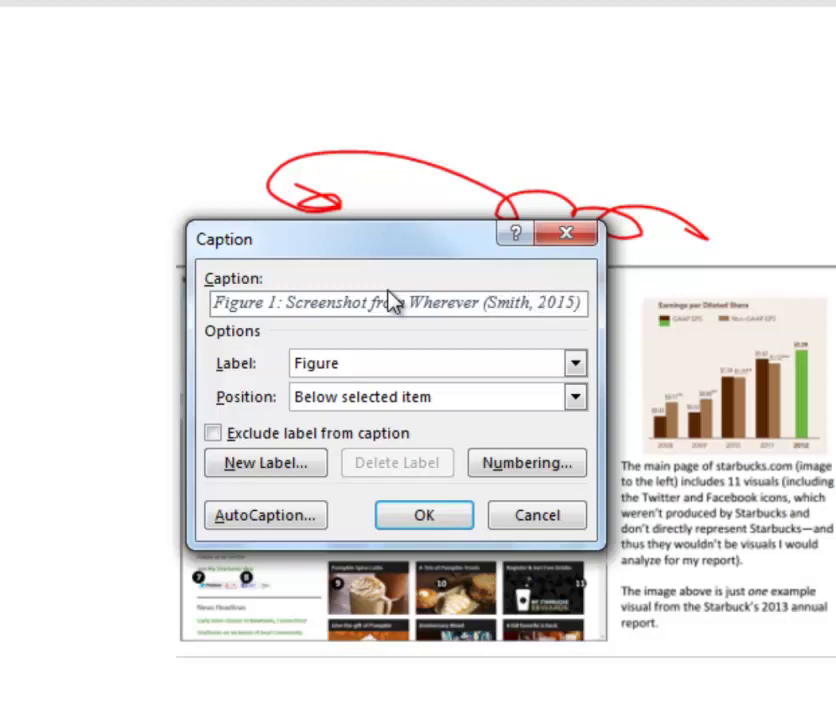
left_click(410, 520)
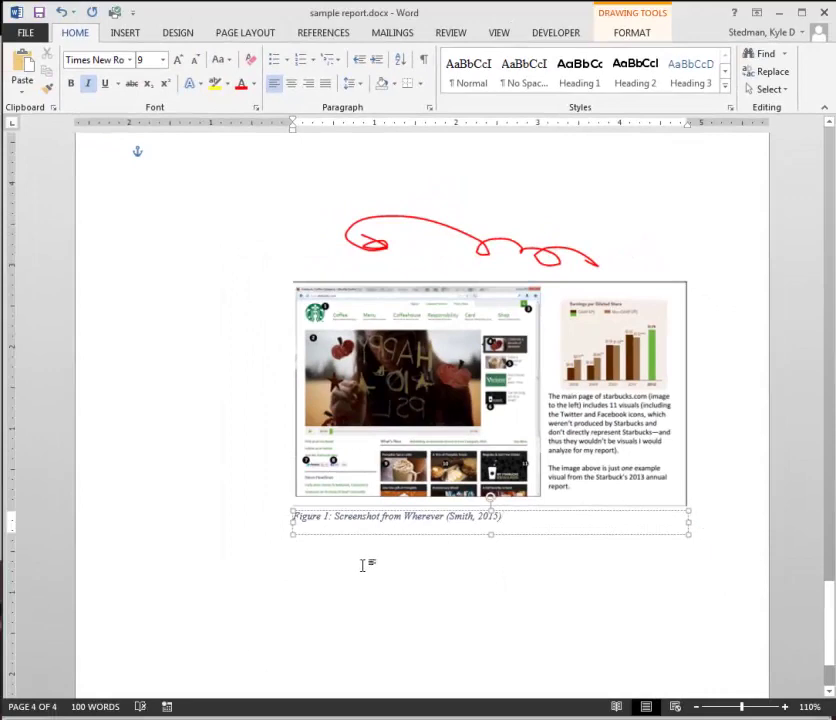
- Move the screenshot into place and drag its Figure 1 caption up directly beneath it
left_click(128, 529)
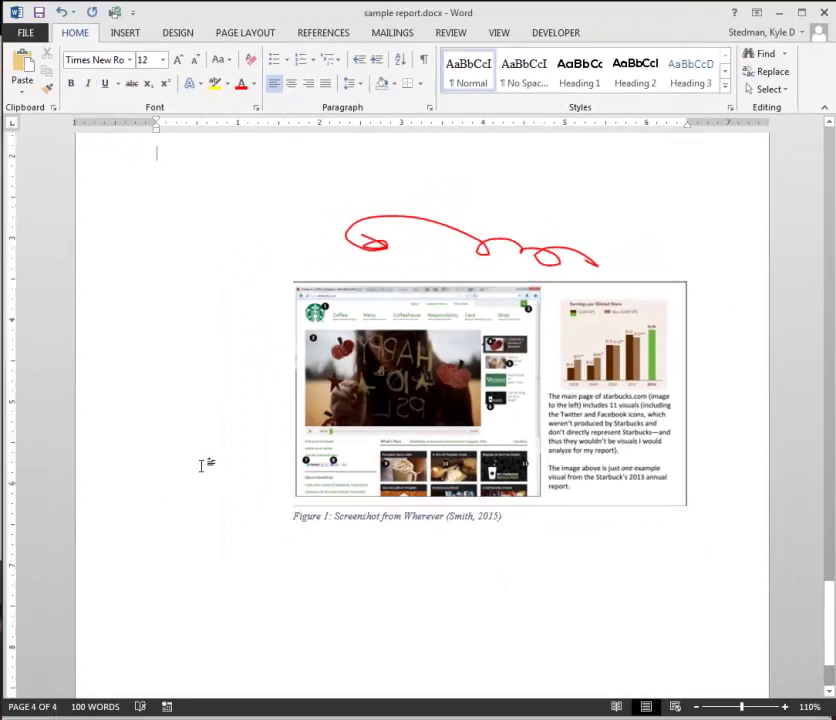
left_click_drag(364, 427, 295, 341)
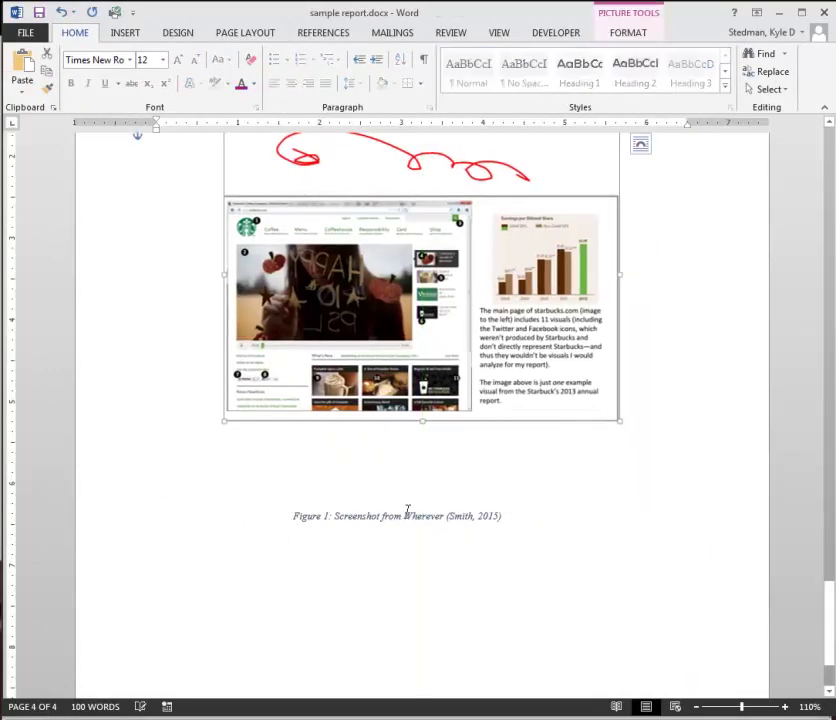
mouse_move(379, 358)
left_mouse_down()
mouse_move(343, 435)
mouse_move(407, 414)
mouse_move(348, 376)
mouse_move(351, 338)
left_mouse_up()
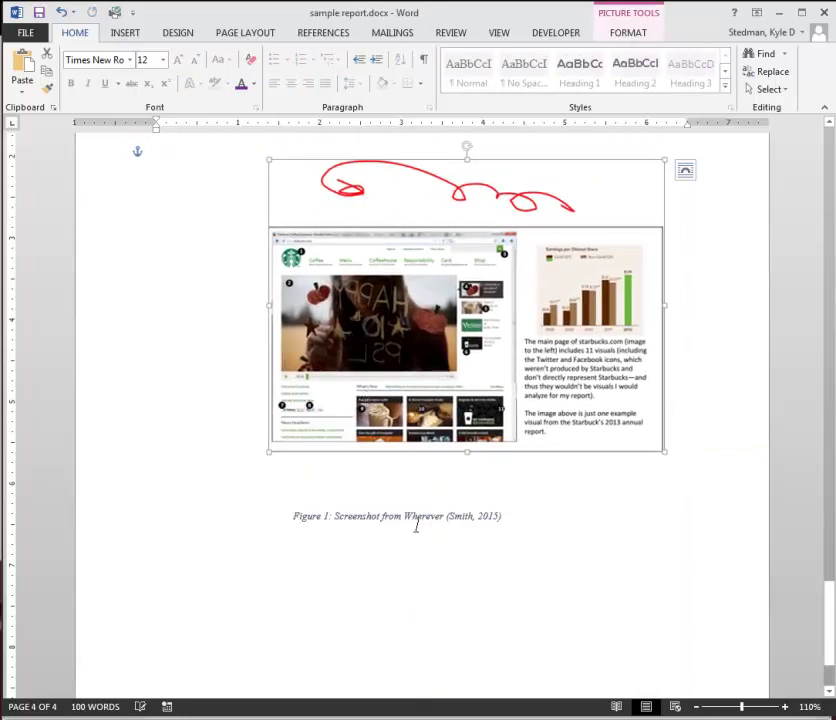
left_click(349, 518)
mouse_move(349, 515)
left_mouse_down()
mouse_move(320, 445)
mouse_move(325, 461)
left_mouse_up()
left_click(327, 540)
scroll(357, 553, "up", 5)
- Type 'As you see in Figure 1' on the empty line below Analysis of Visual 2
type("As you see in Figure 1…")
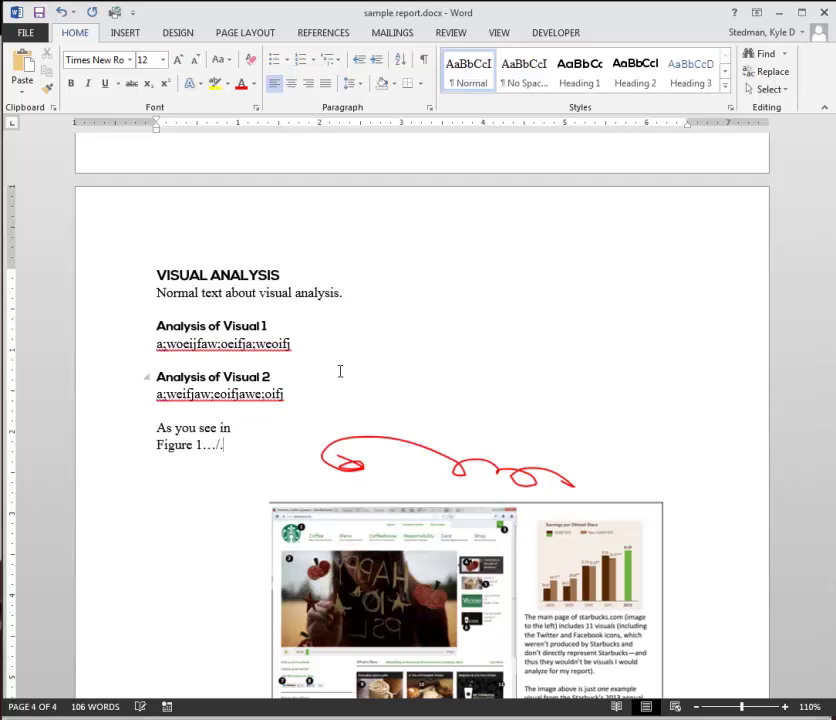
scroll(420, 416, "down", 6)
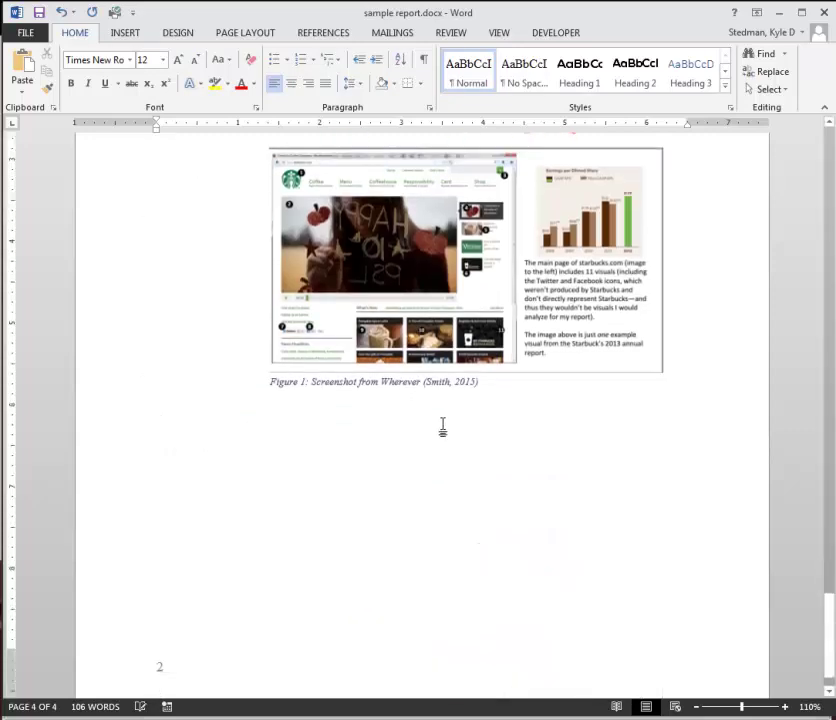
scroll(503, 395, "up", 2)
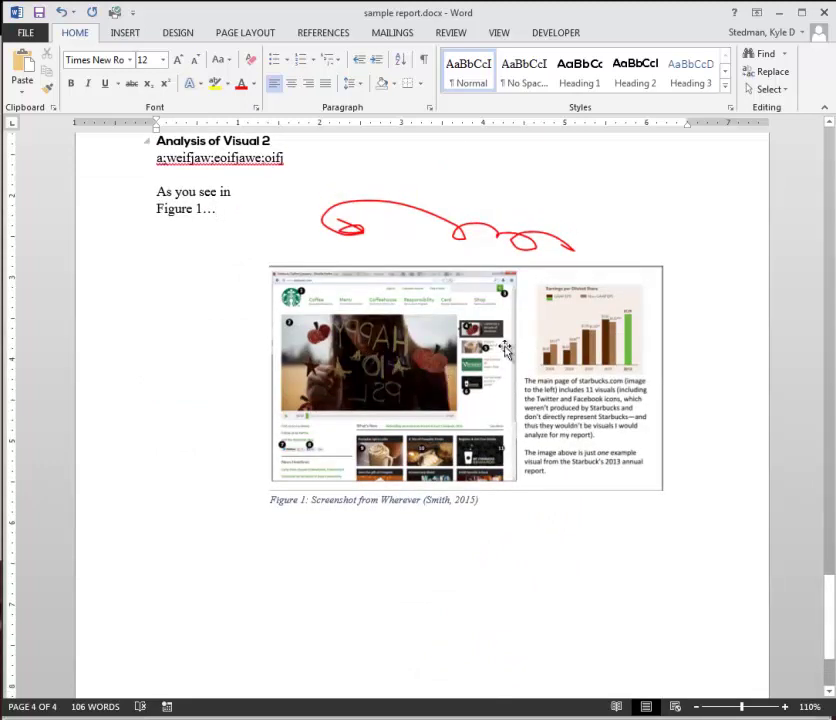
- Nudge the screenshot and its caption slightly right so they line up
left_click(564, 366)
left_click_drag(443, 370, 467, 368)
left_click(281, 500)
left_click_drag(281, 500, 310, 490)
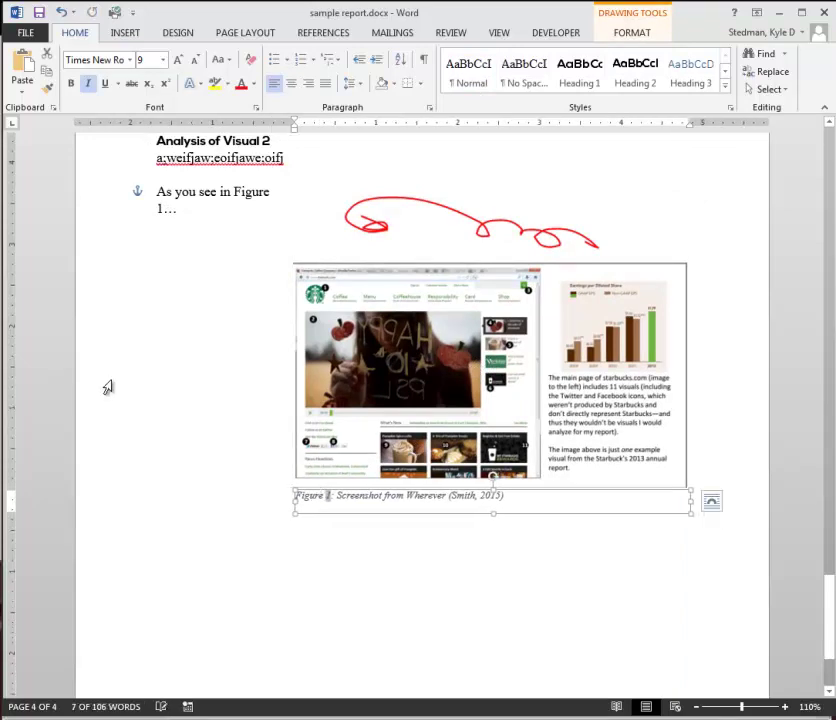
left_click(241, 250)
- Center the 'ii' page number in the contents page footer
scroll(241, 250, "down", 3)
scroll(289, 323, "up", 20)
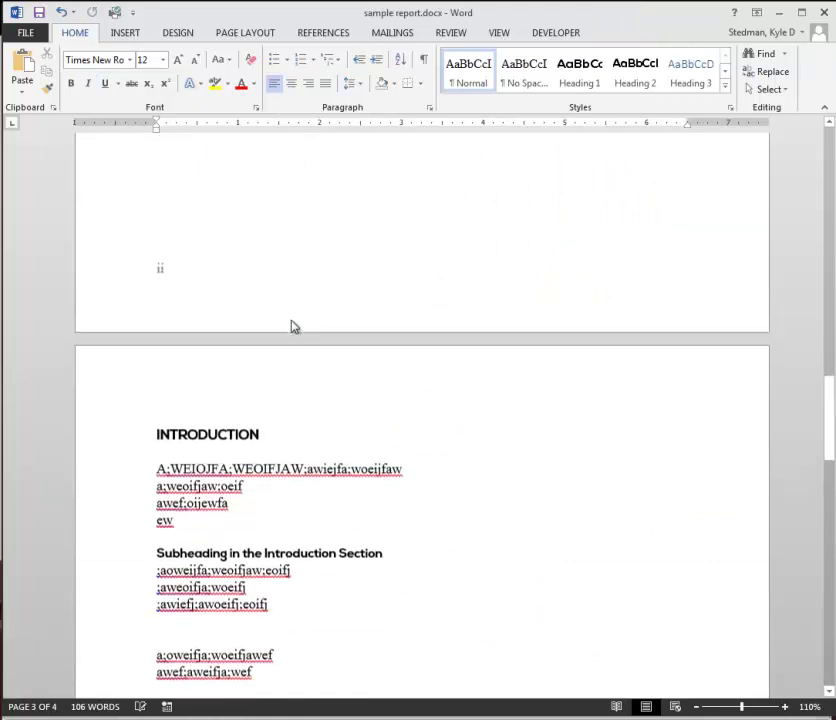
scroll(291, 325, "down", 10)
scroll(280, 336, "up", 15)
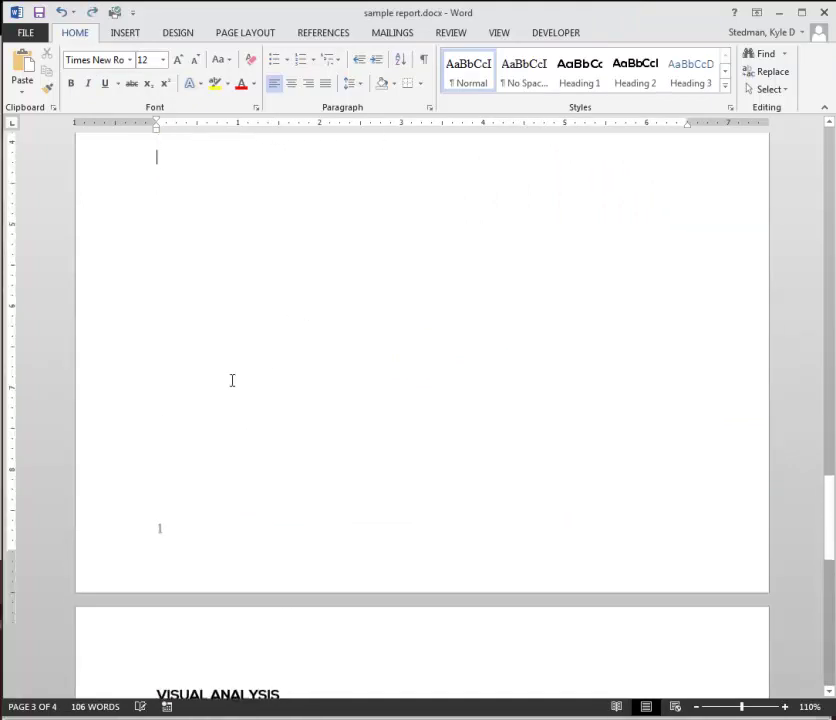
scroll(170, 445, "up", 5)
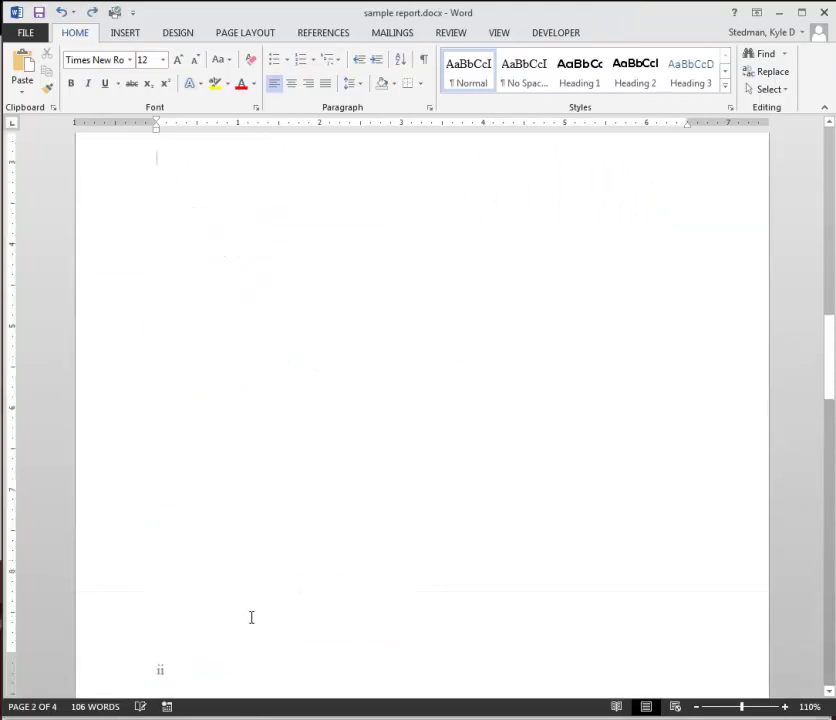
scroll(250, 616, "down", 4)
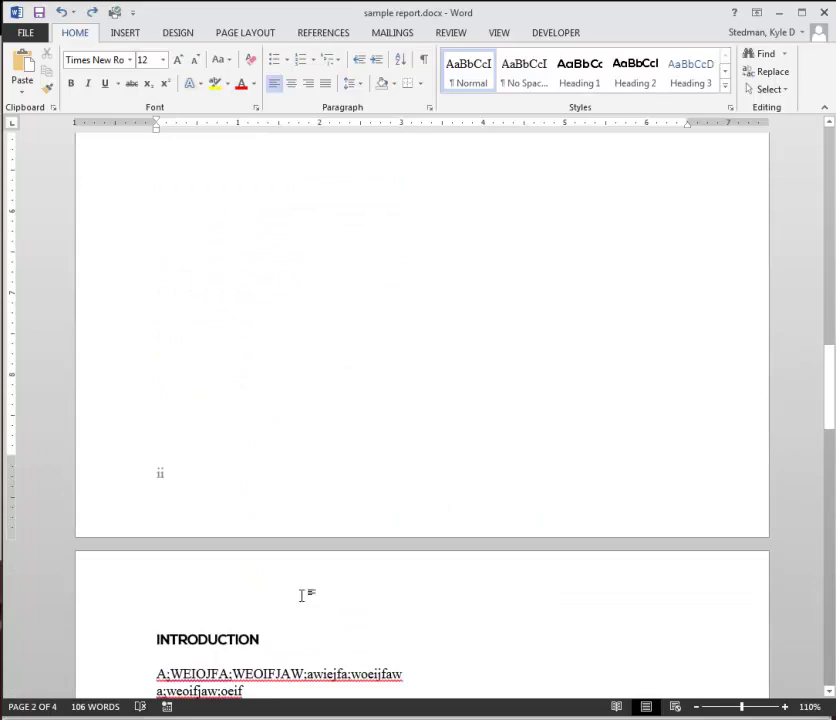
scroll(305, 595, "up", 10)
scroll(400, 575, "down", 10)
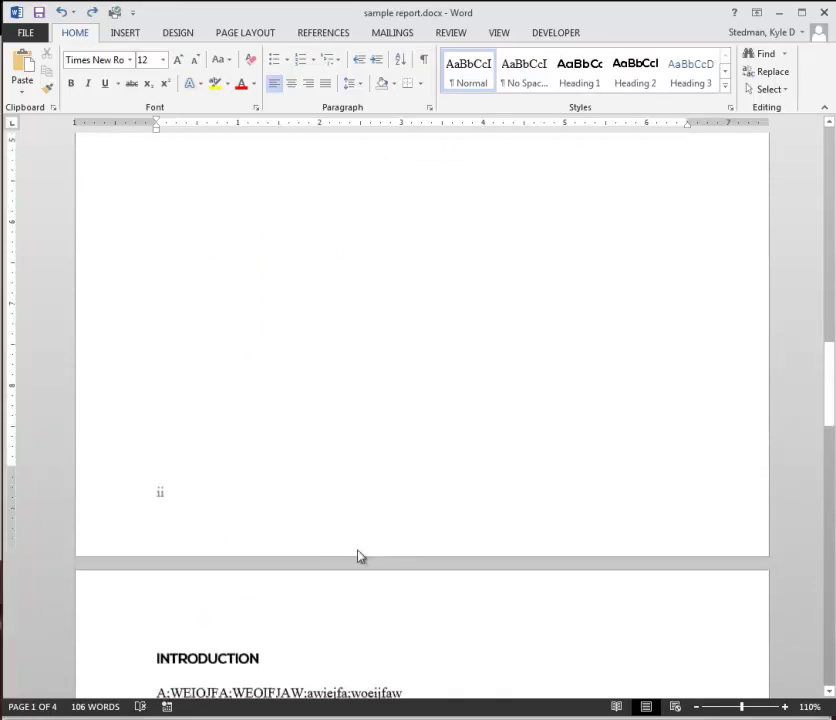
double_click(188, 511)
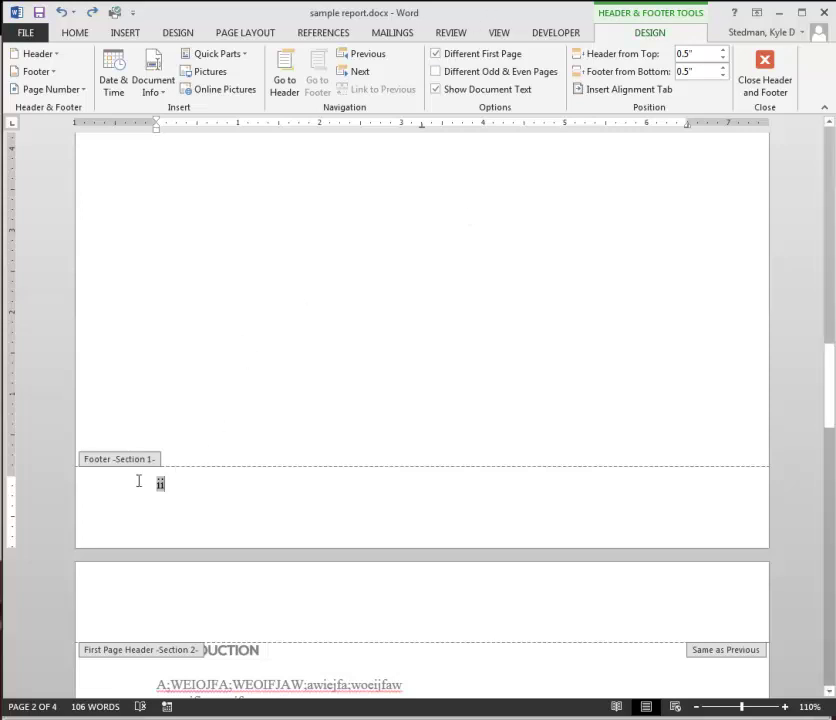
double_click(158, 483)
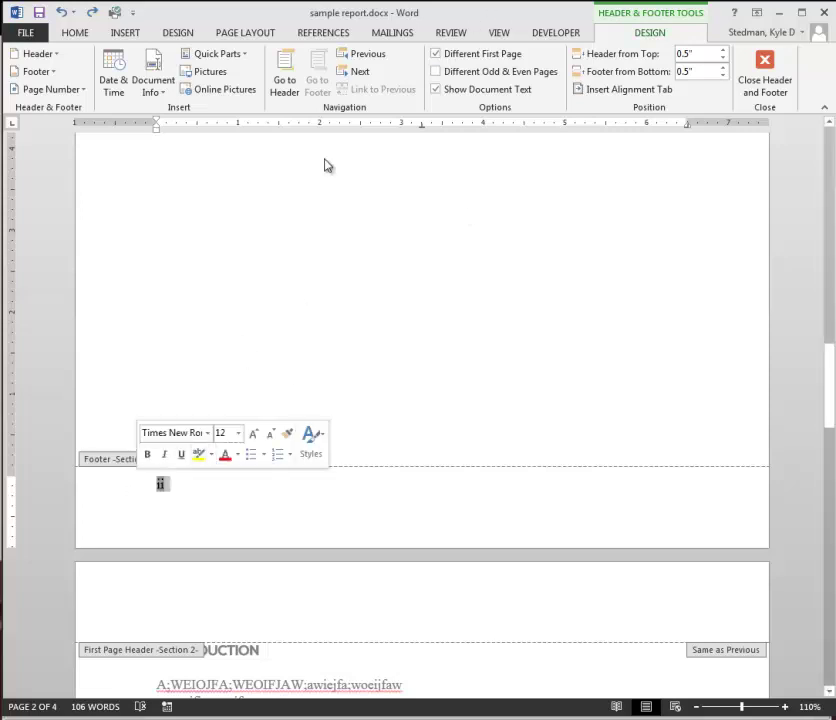
left_click(84, 33)
left_click(292, 86)
- Center the '1' page number in the first body page footer, then leave the footer
scroll(478, 517, "up", 10)
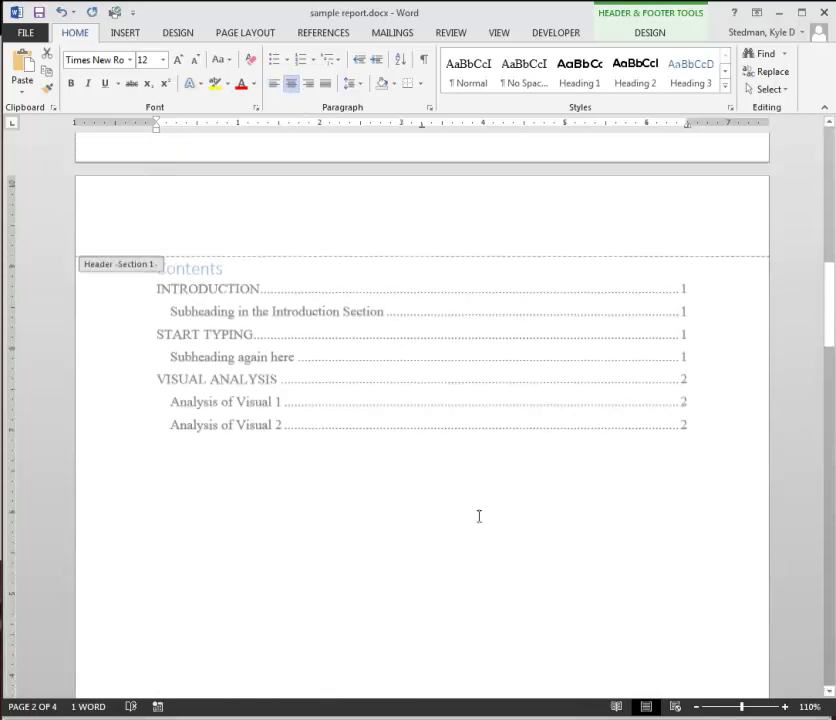
scroll(478, 517, "down", 20)
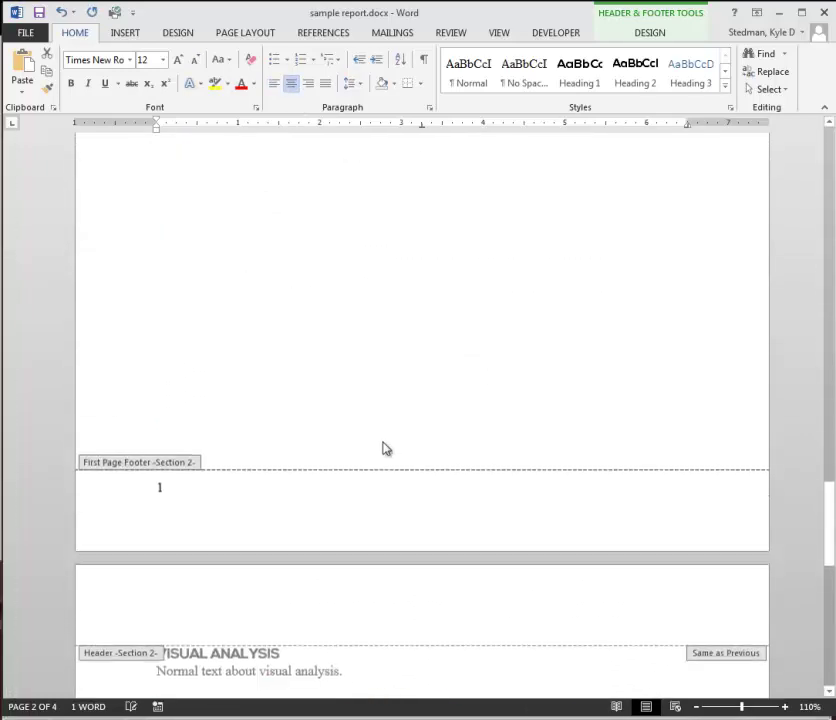
scroll(360, 468, "down", 1)
left_click(188, 490)
double_click(157, 455)
left_click(283, 442)
scroll(546, 500, "down", 3)
scroll(548, 502, "down", 4)
scroll(551, 500, "up", 4)
double_click(430, 421)
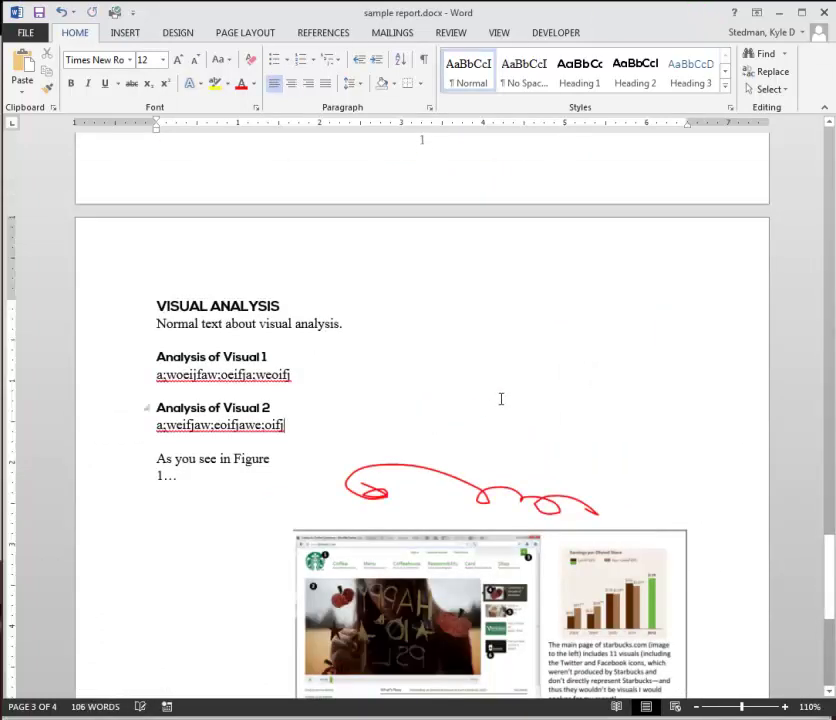
scroll(502, 404, "up", 8)
scroll(518, 414, "up", 4)
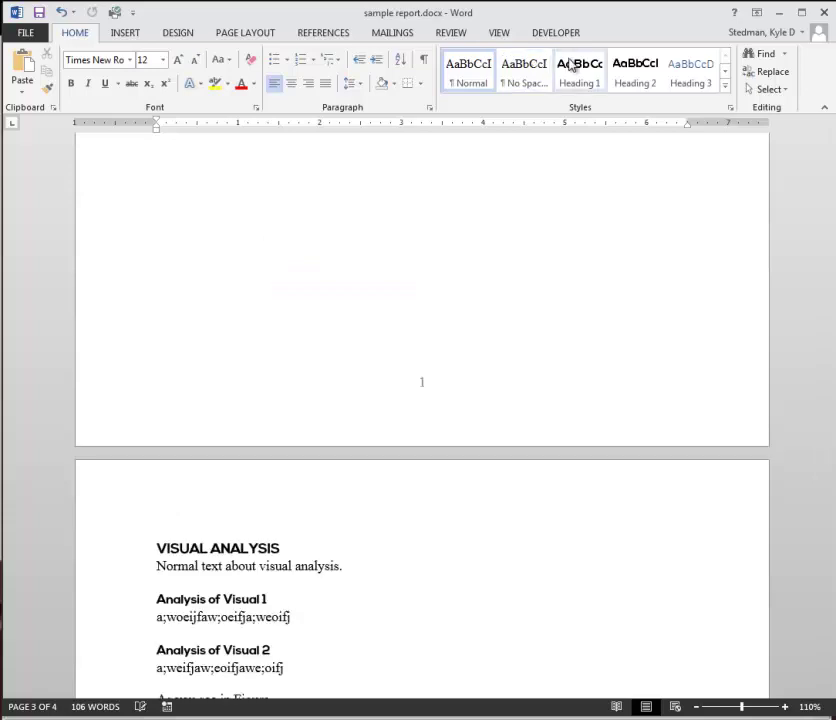
scroll(546, 270, "down", 15)
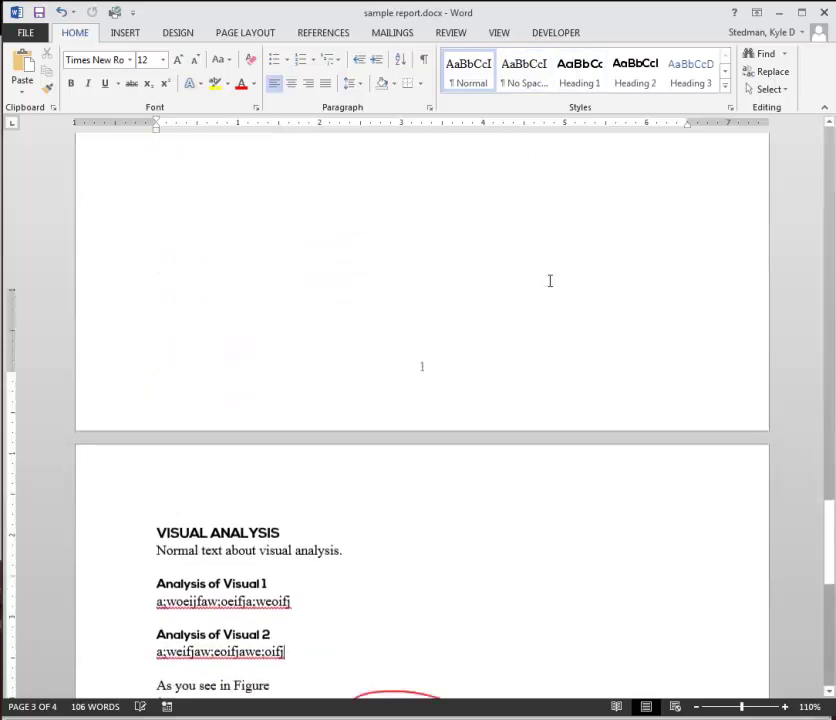
scroll(549, 285, "down", 8)
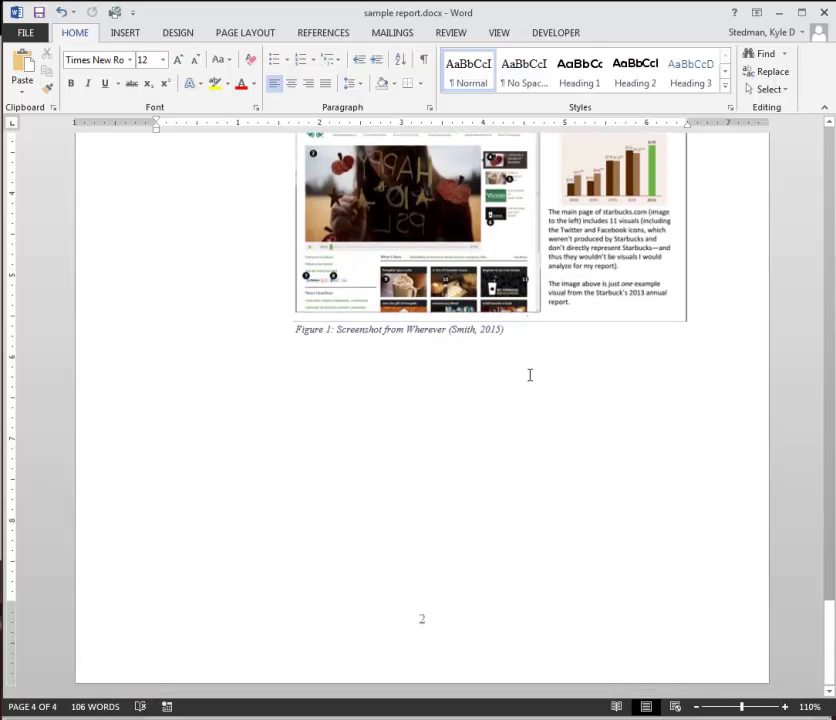
scroll(530, 378, "up", 12)
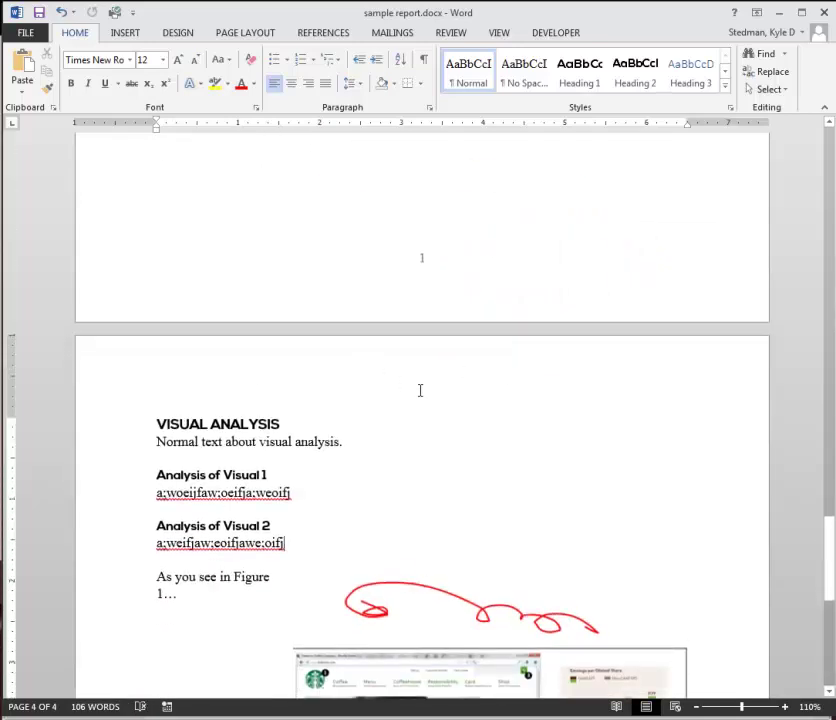
- Type 'Visual Analysis Report' into the Visual Analysis page header and right-align it
double_click(420, 390)
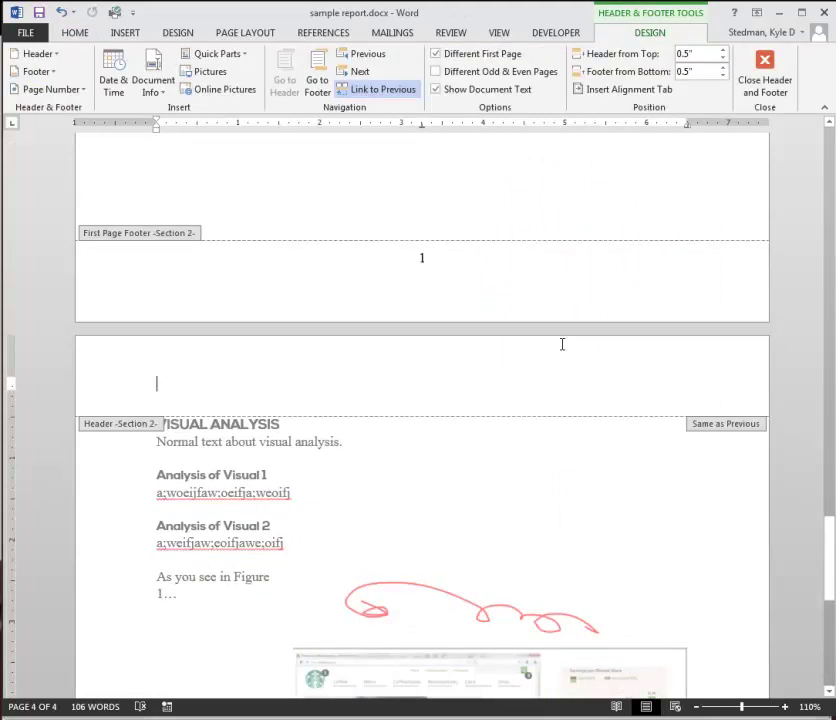
type("Visual Analysis Report")
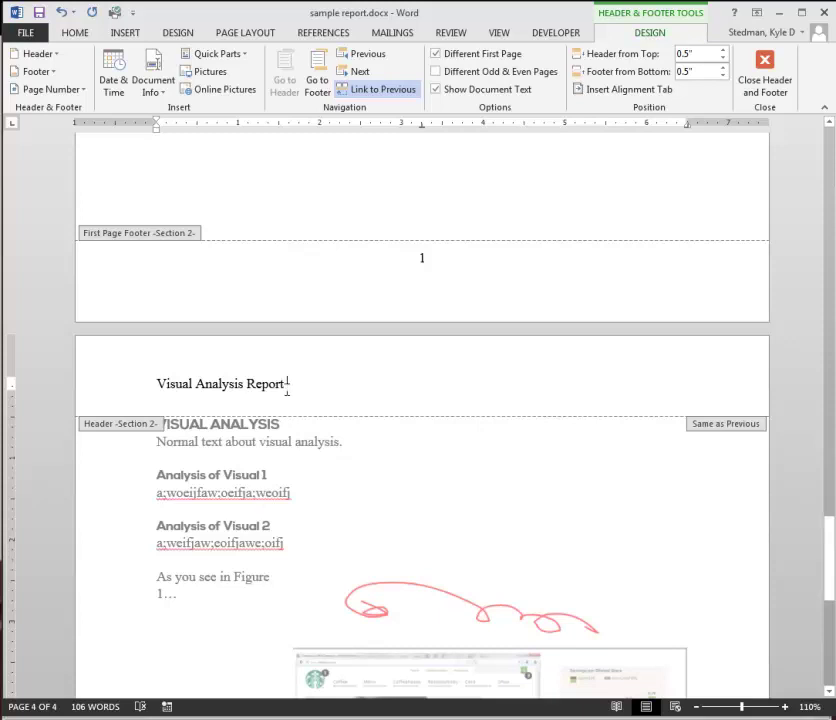
key("ctrl+r")
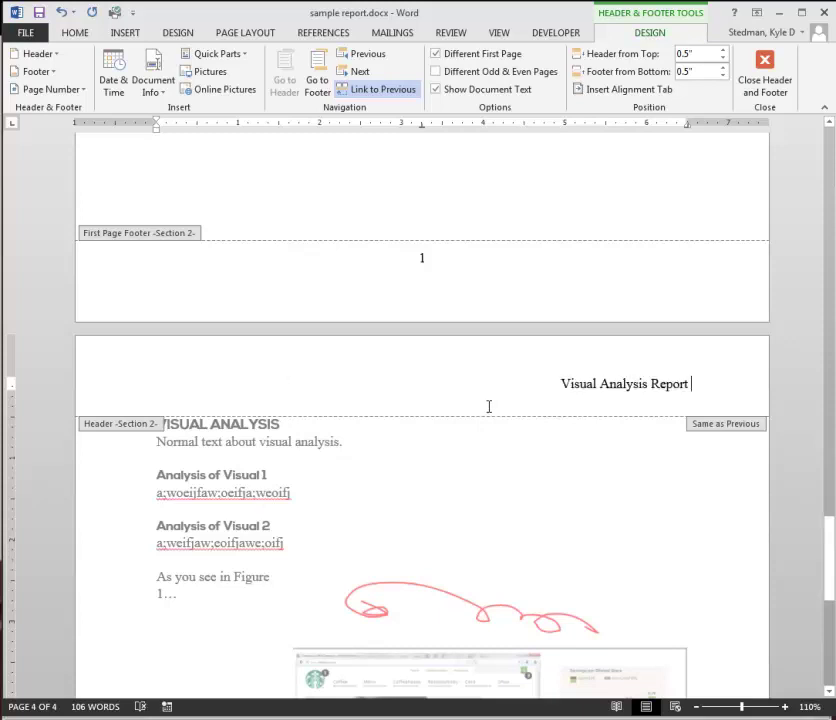
scroll(497, 414, "down", 1)
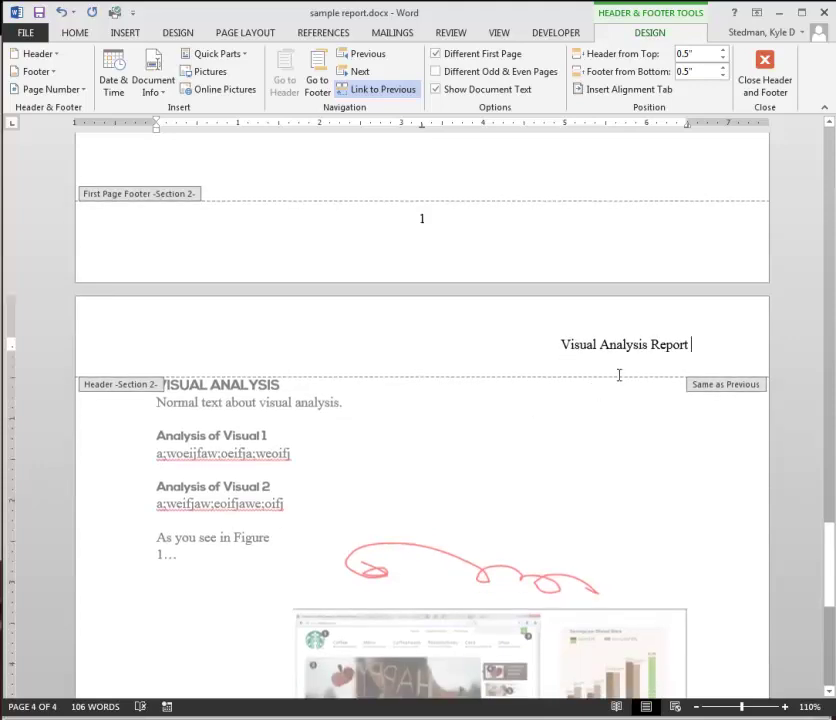
double_click(561, 507)
- Reopen the Visual Analysis page header for further editing
scroll(528, 502, "down", 8)
scroll(528, 497, "up", 20)
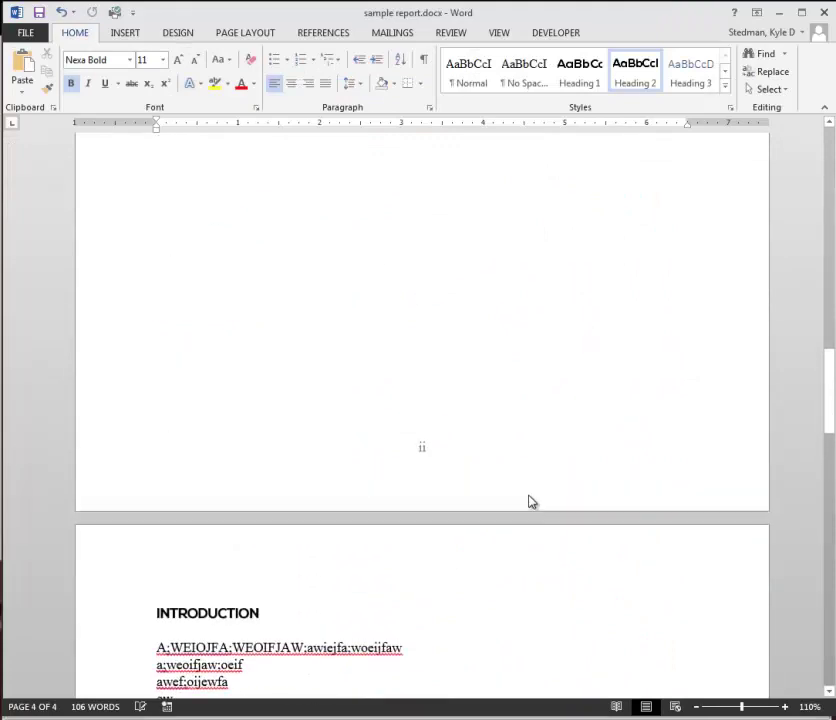
scroll(530, 497, "down", 20)
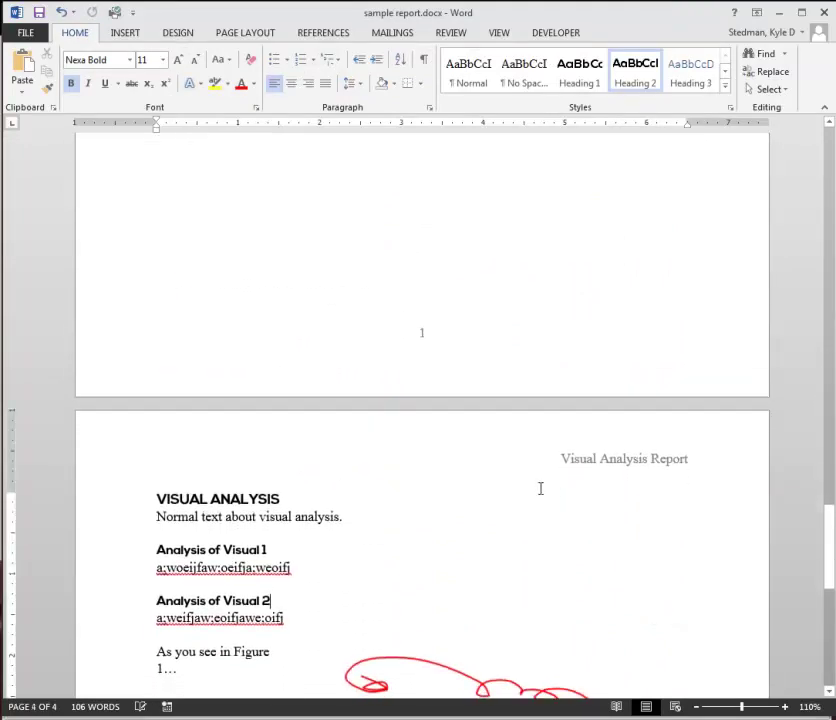
double_click(628, 393)
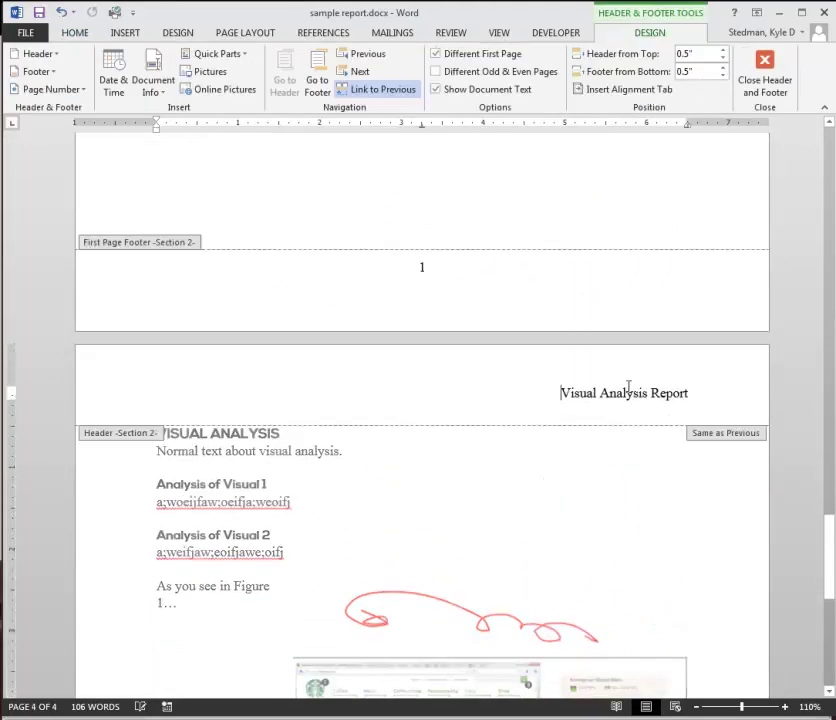
- Turn off Different First Page so the section's first page shares the header
left_click(436, 54)
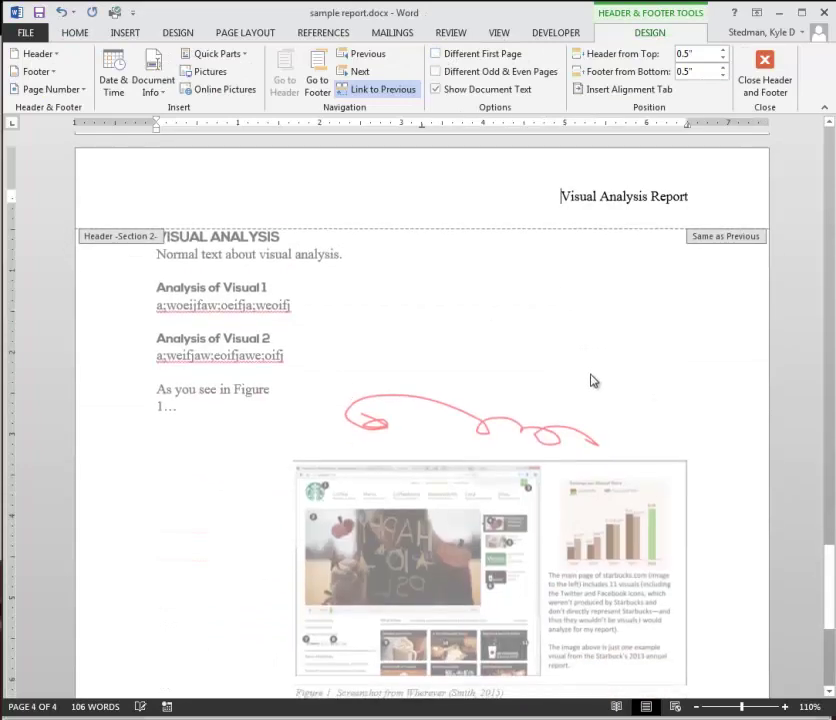
double_click(500, 376)
scroll(519, 370, "up", 10)
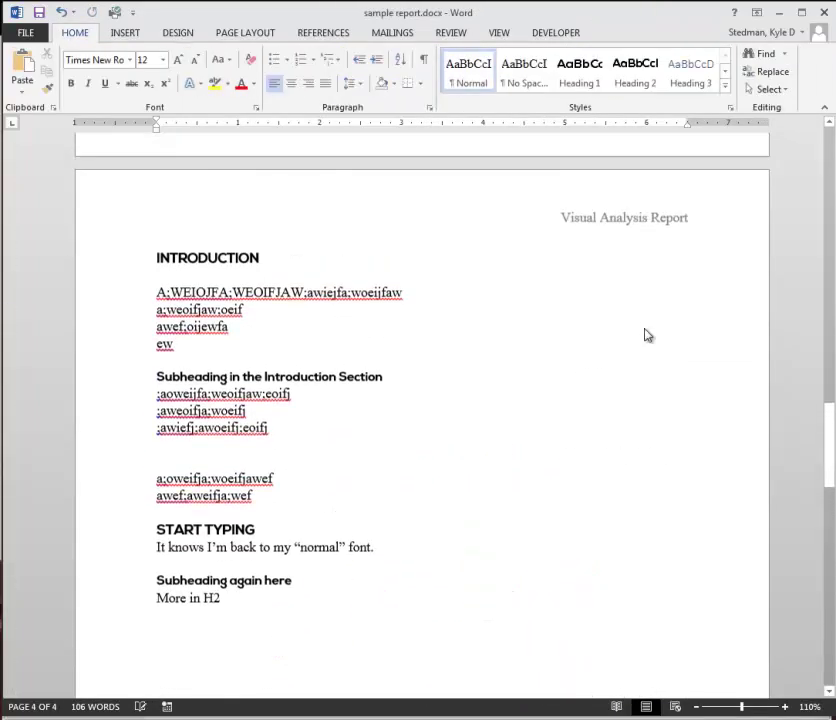
scroll(620, 385, "up", 15)
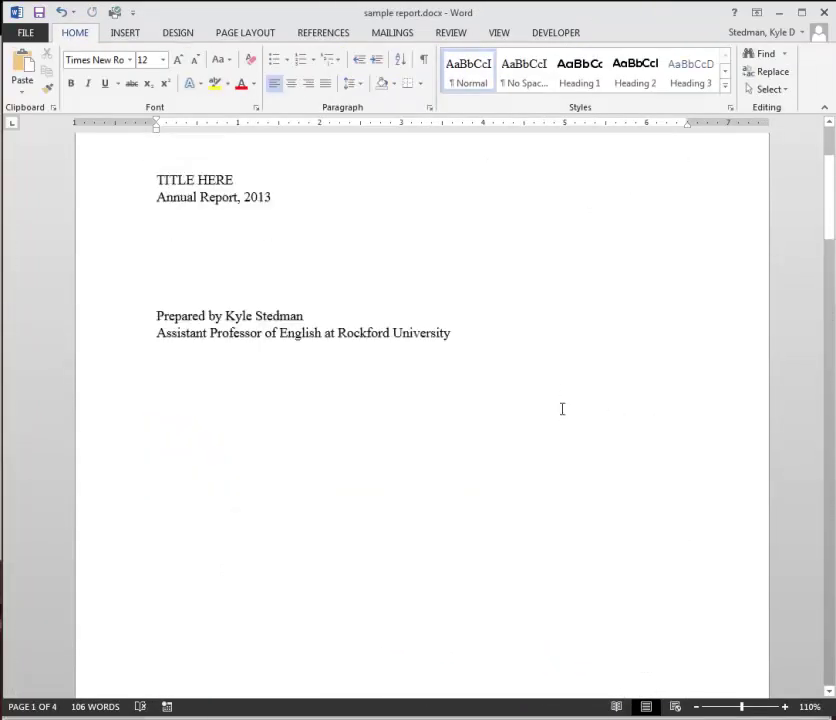
scroll(562, 410, "down", 15)
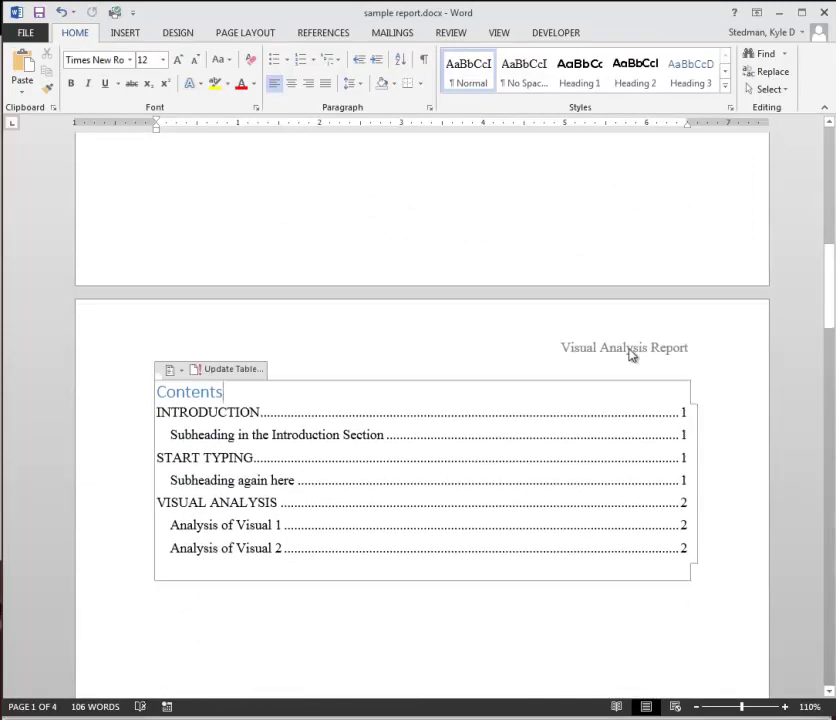
- Unlink the Introduction page header from the contents page header
double_click(630, 355)
scroll(660, 375, "down", 15)
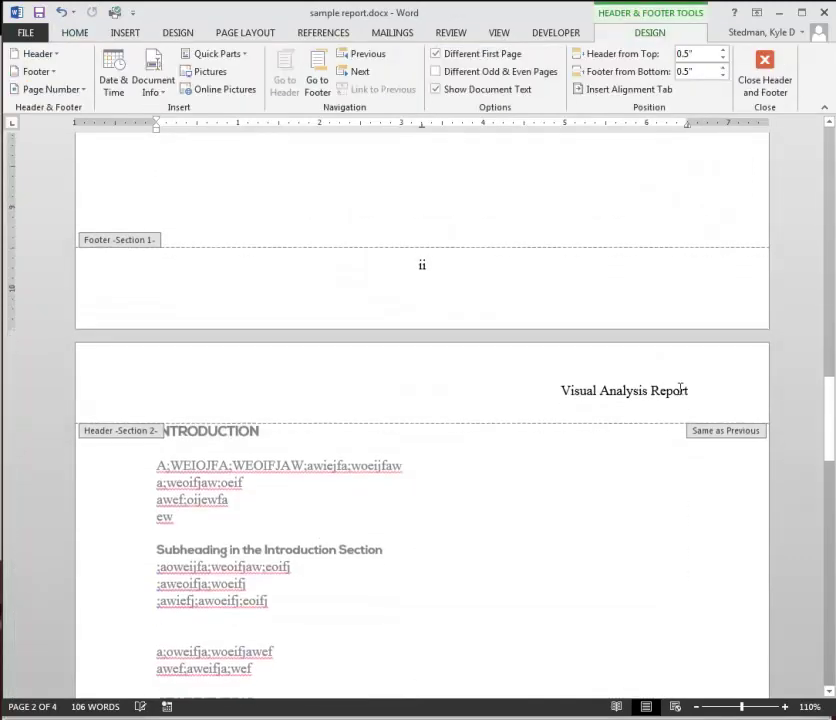
left_click(680, 389)
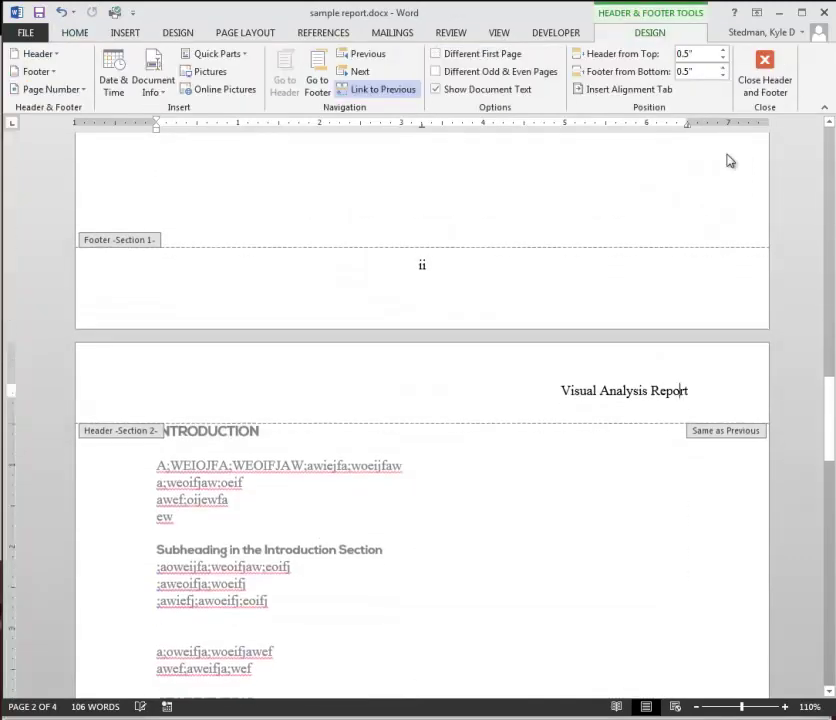
left_click(388, 90)
scroll(575, 340, "up", 10)
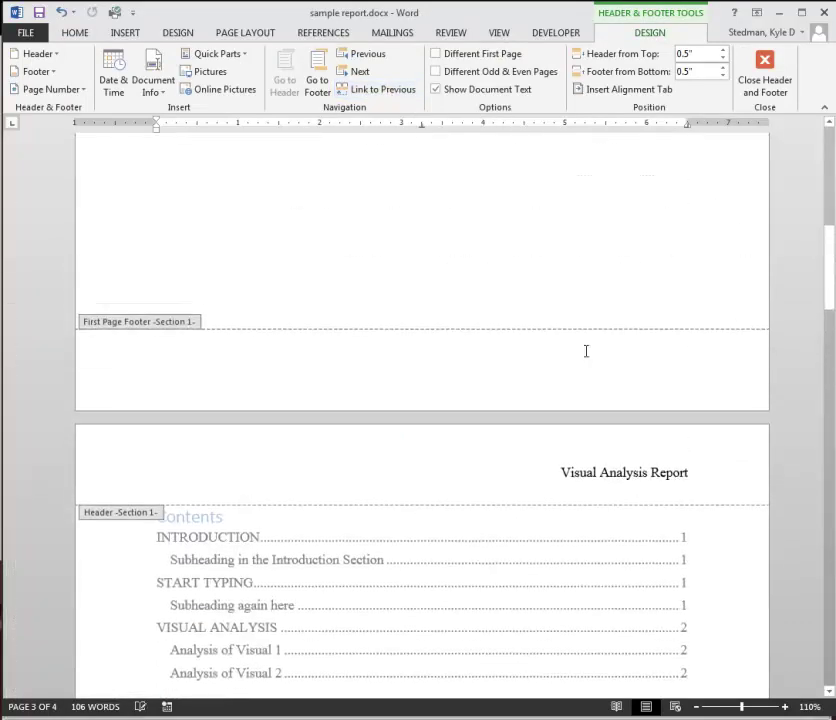
scroll(615, 390, "down", 2)
- Delete the header text from the contents page and close header editing
left_click_drag(700, 351, 543, 355)
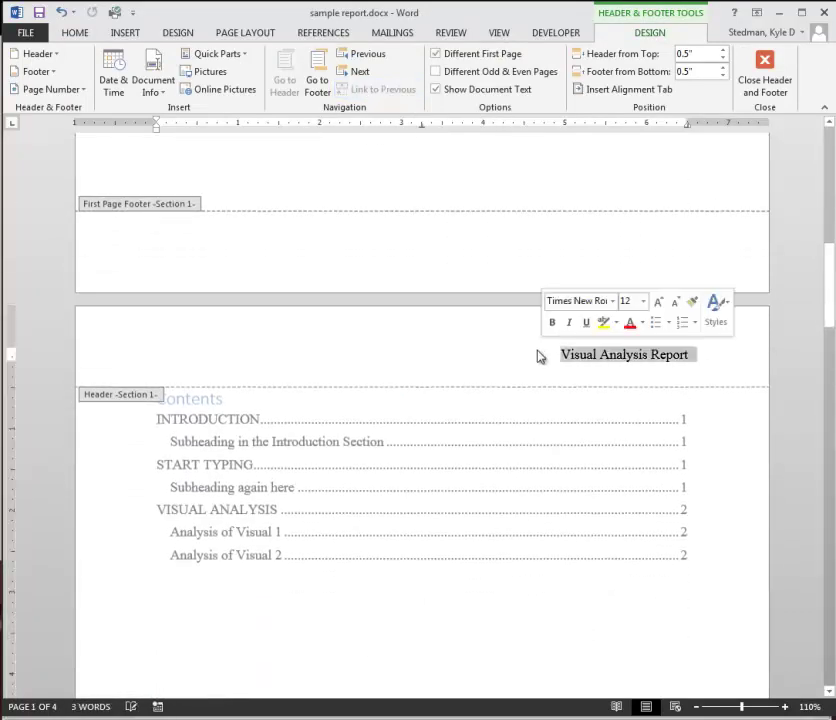
key("Delete")
scroll(552, 378, "down", 15)
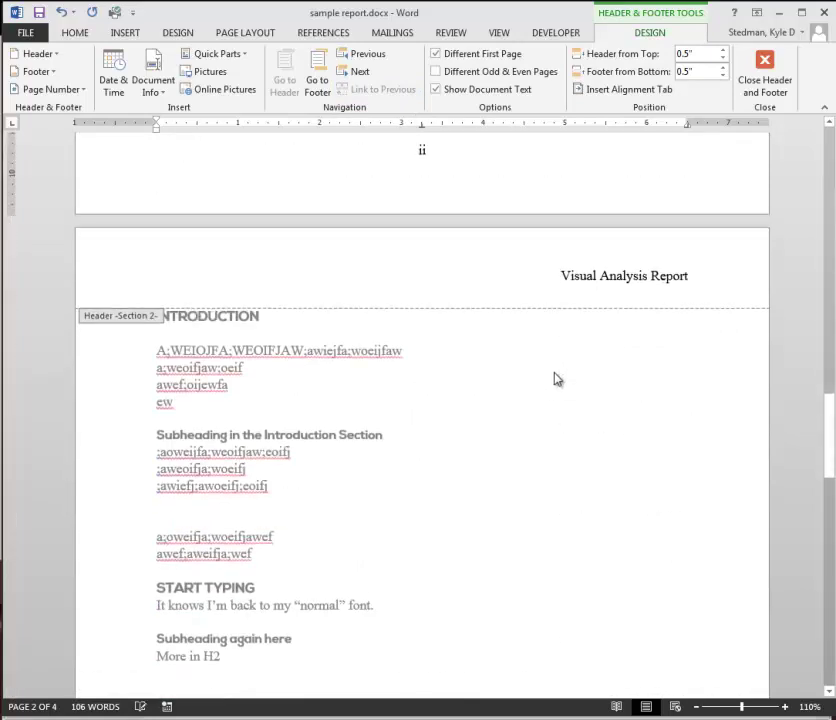
double_click(481, 394)
scroll(481, 394, "up", 12)
scroll(481, 394, "down", 12)
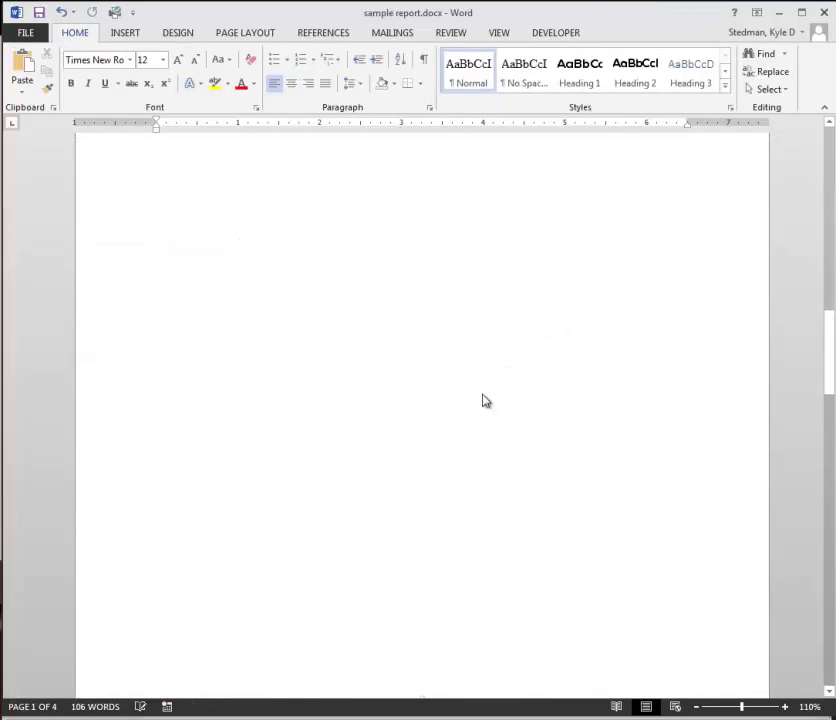
scroll(486, 434, "down", 10)
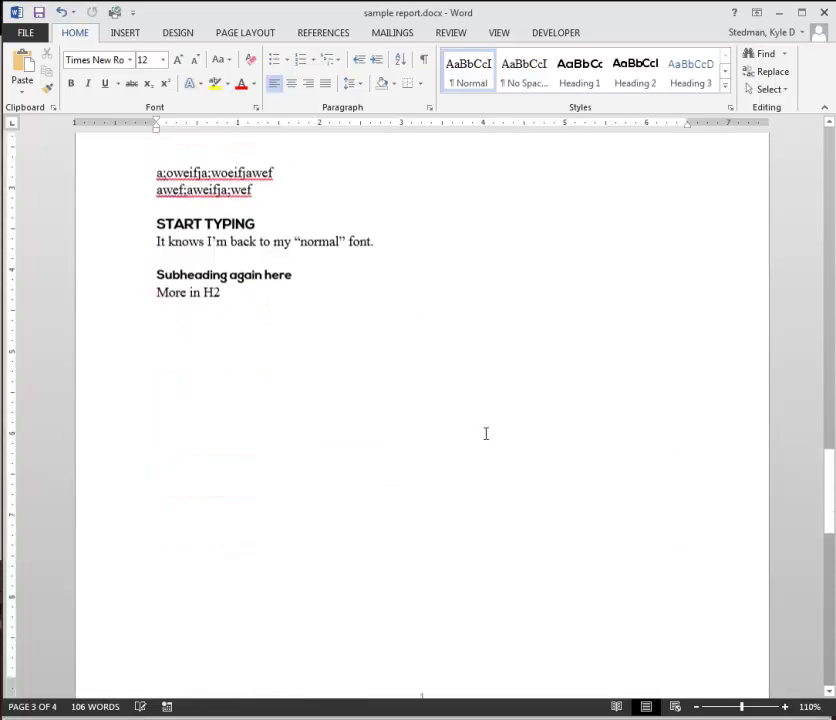